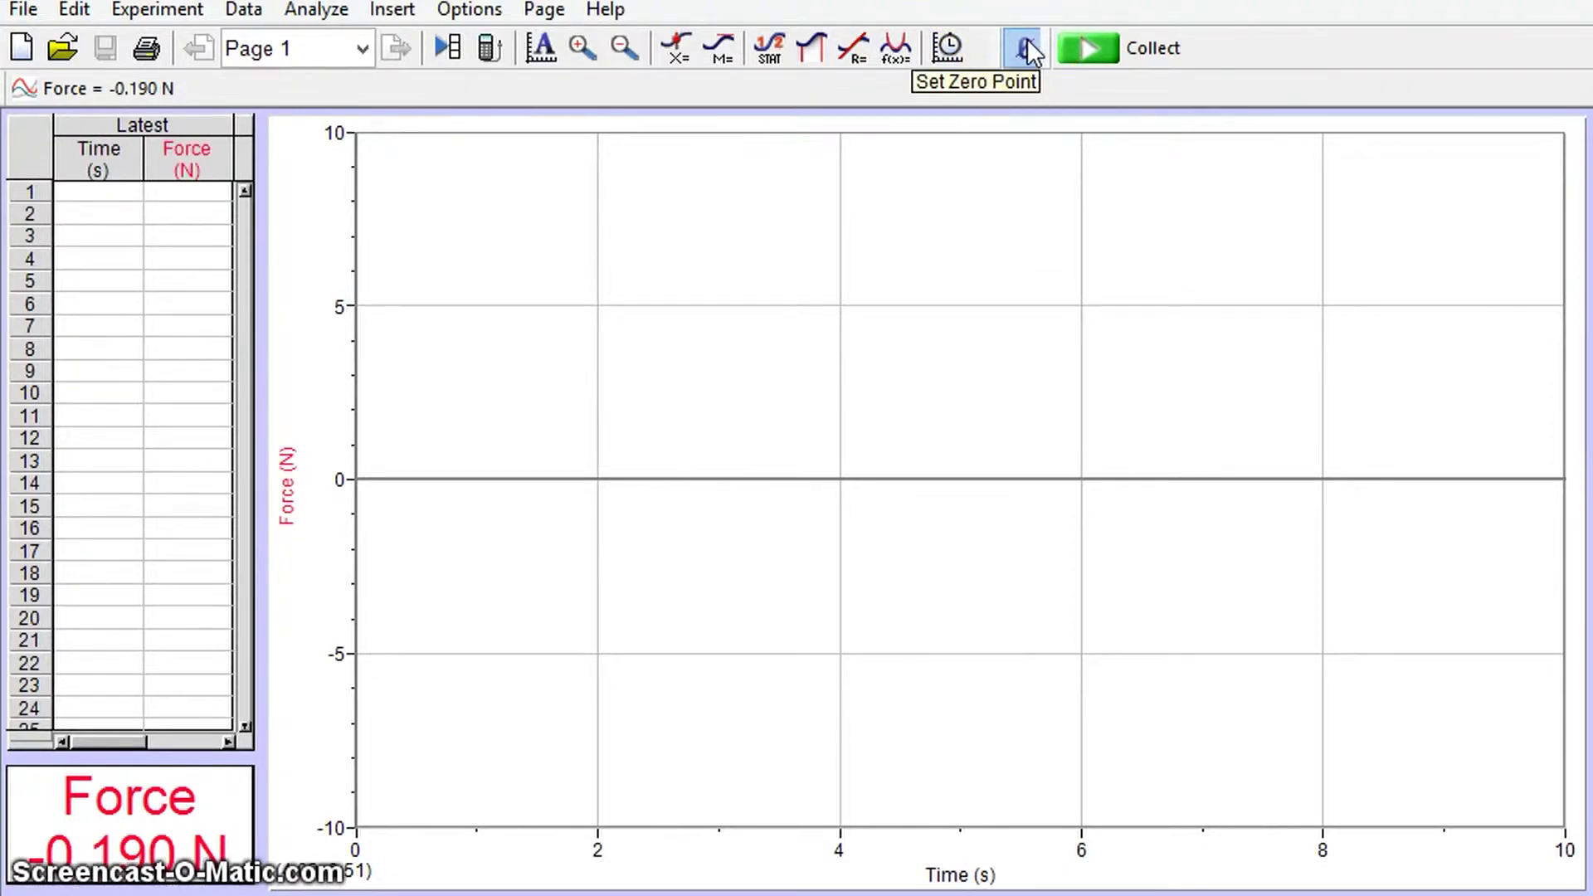
Zero the force sensor and set the data collection mode to Events With Entry
left_click(1025, 43)
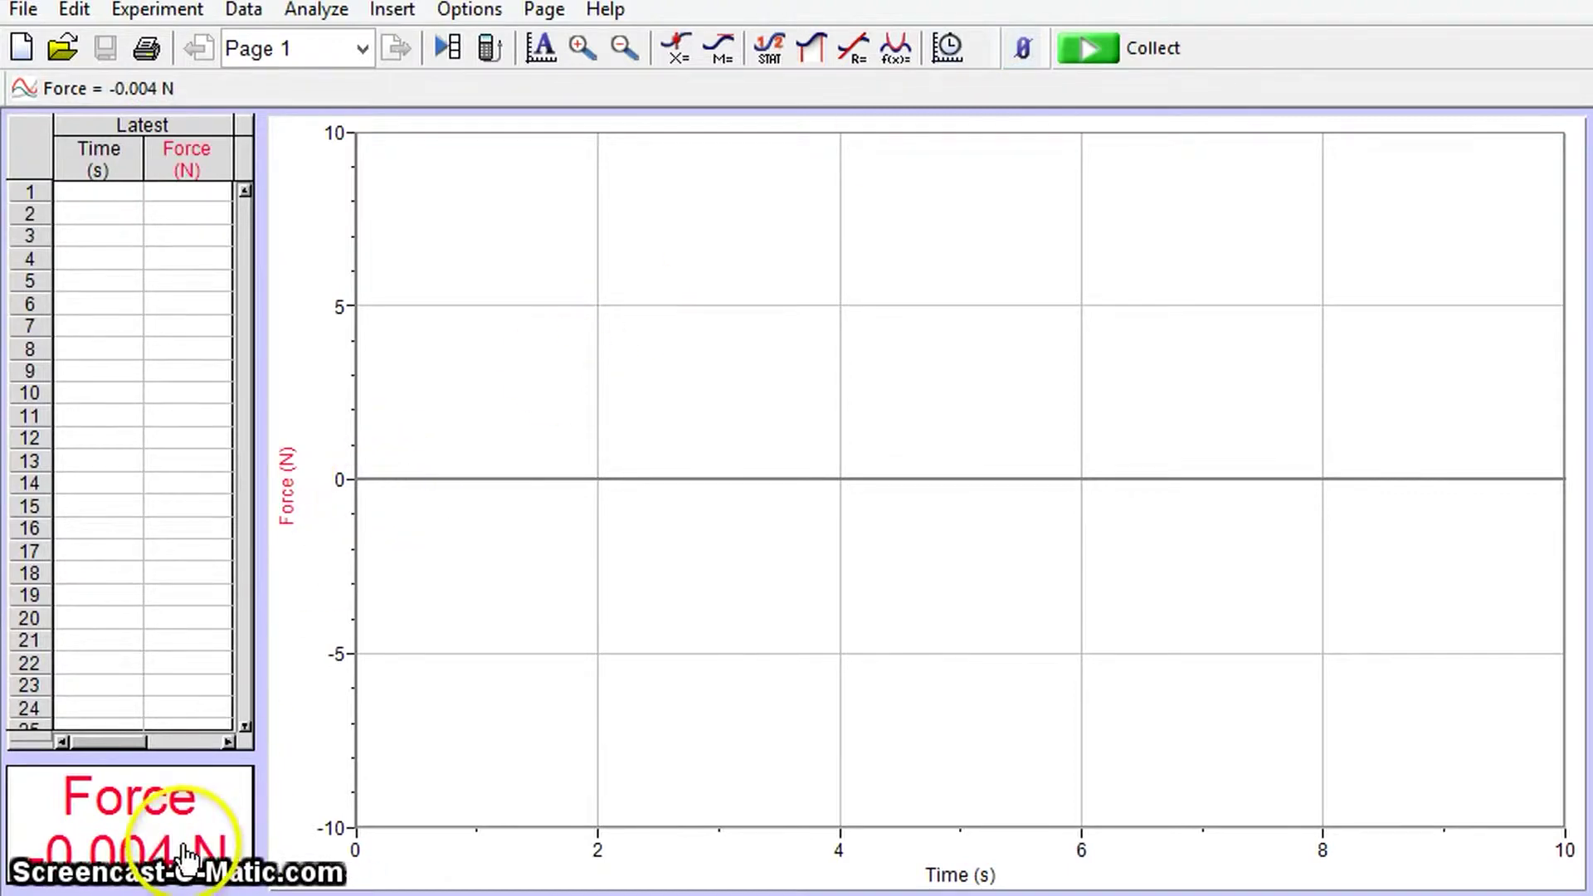
left_click(184, 12)
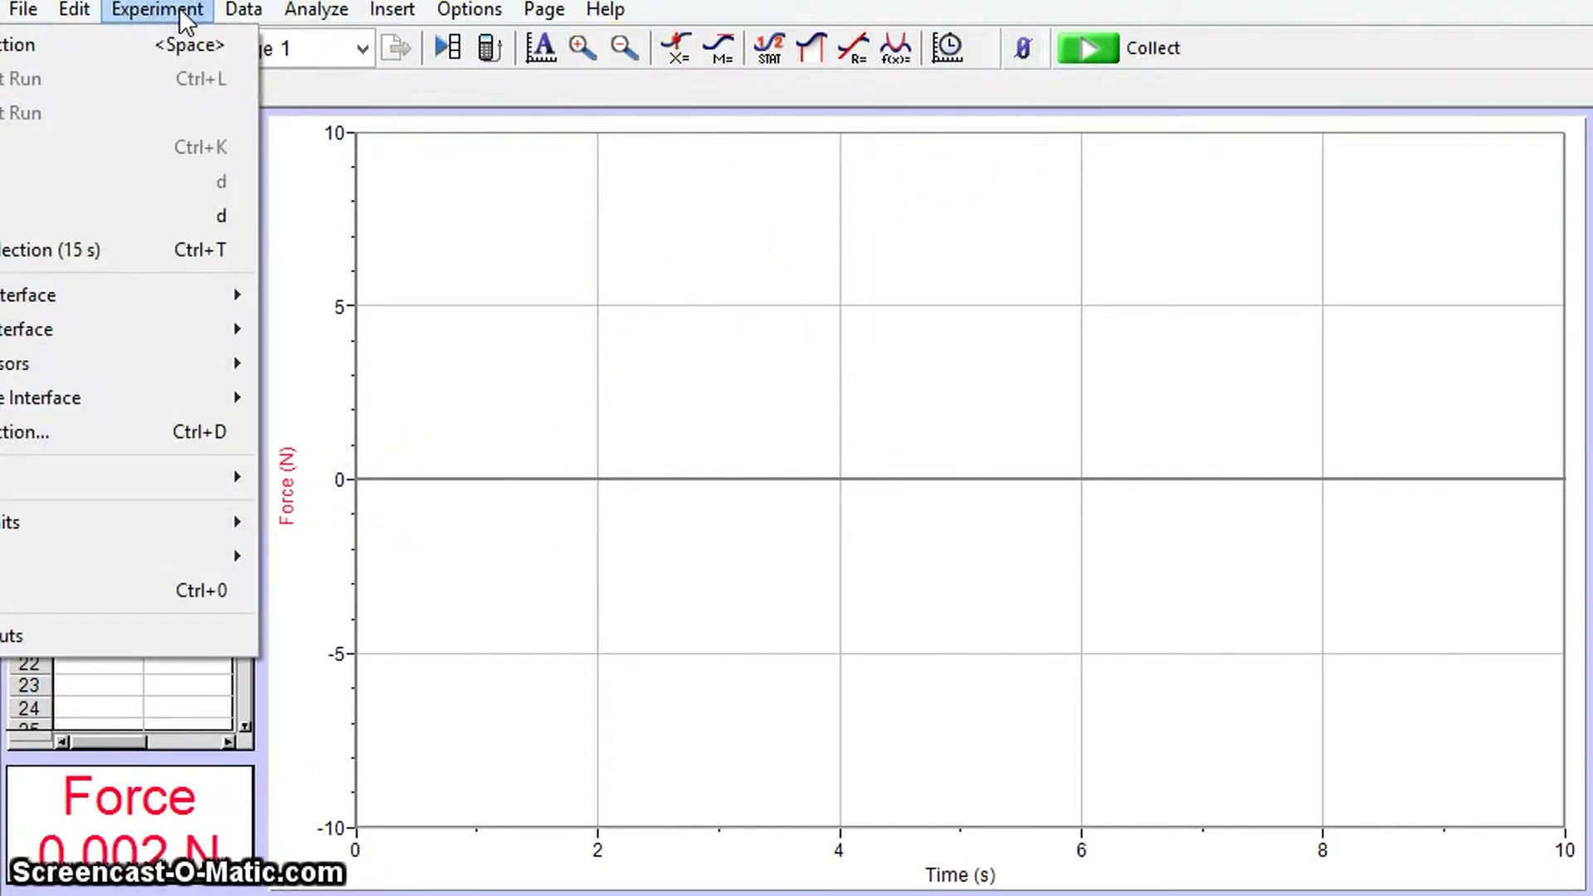
left_click(84, 432)
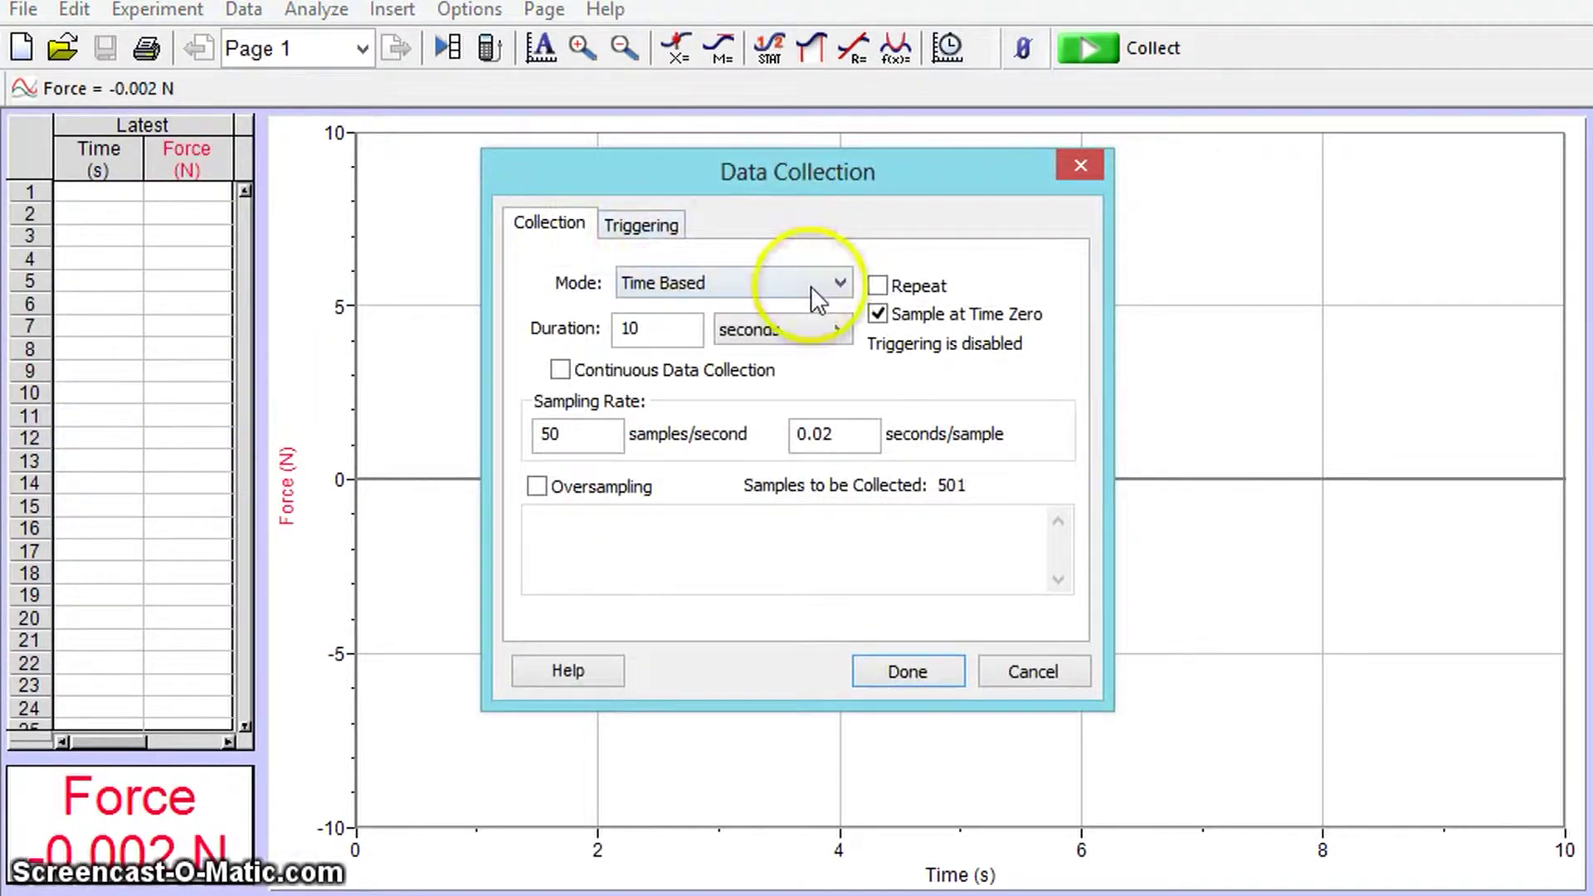
left_click(841, 285)
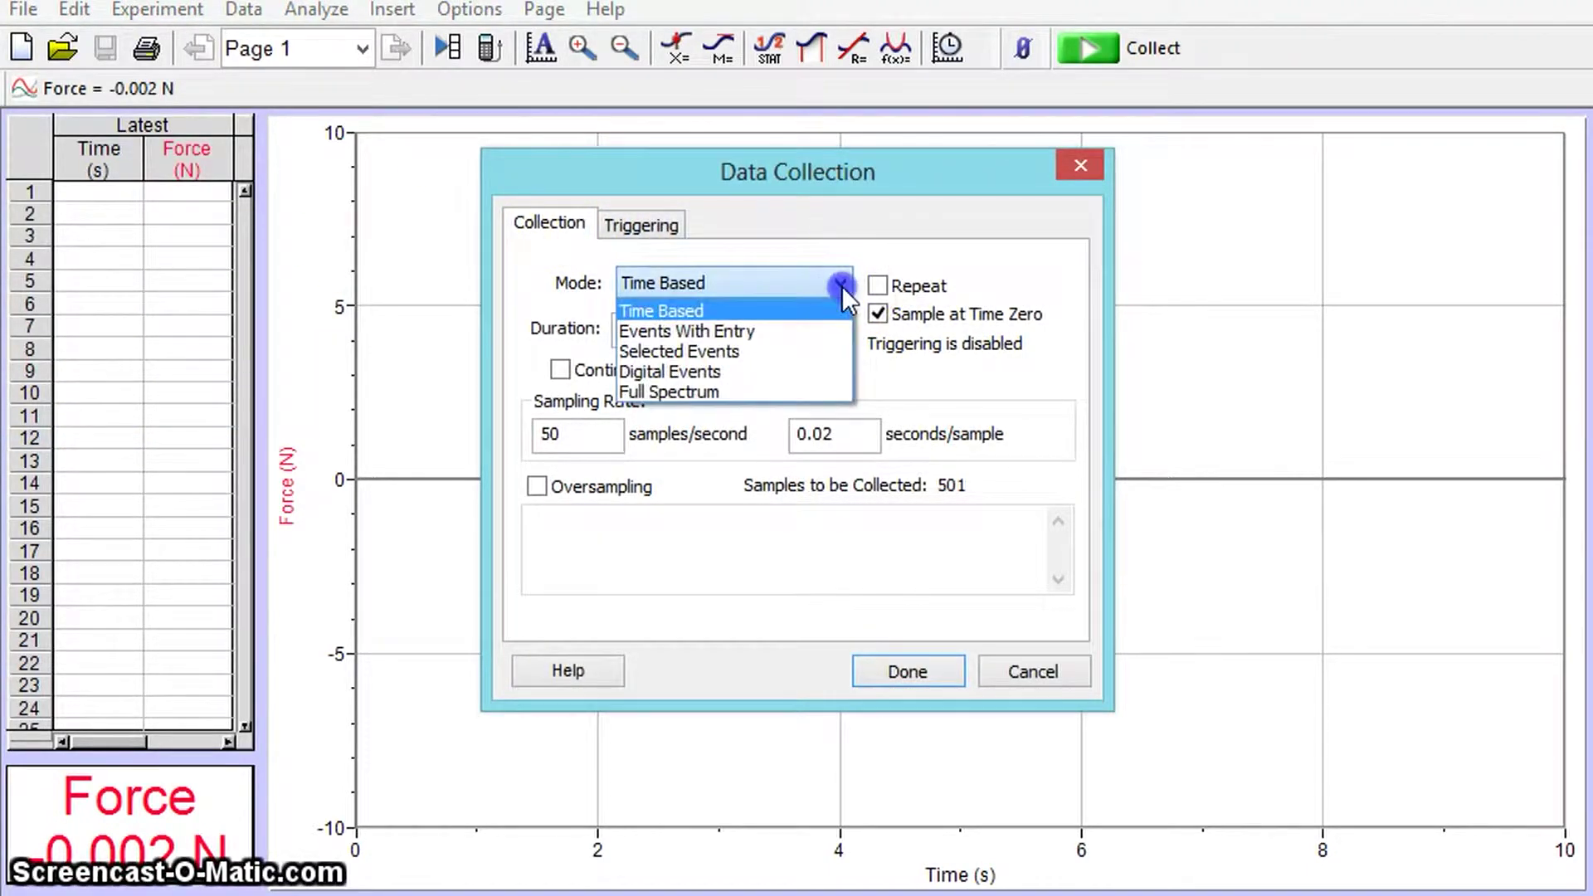
left_click(829, 330)
Define the entry column as "Spring position" with short name "s" and units "cm", and apply the collection settings
left_click(734, 319)
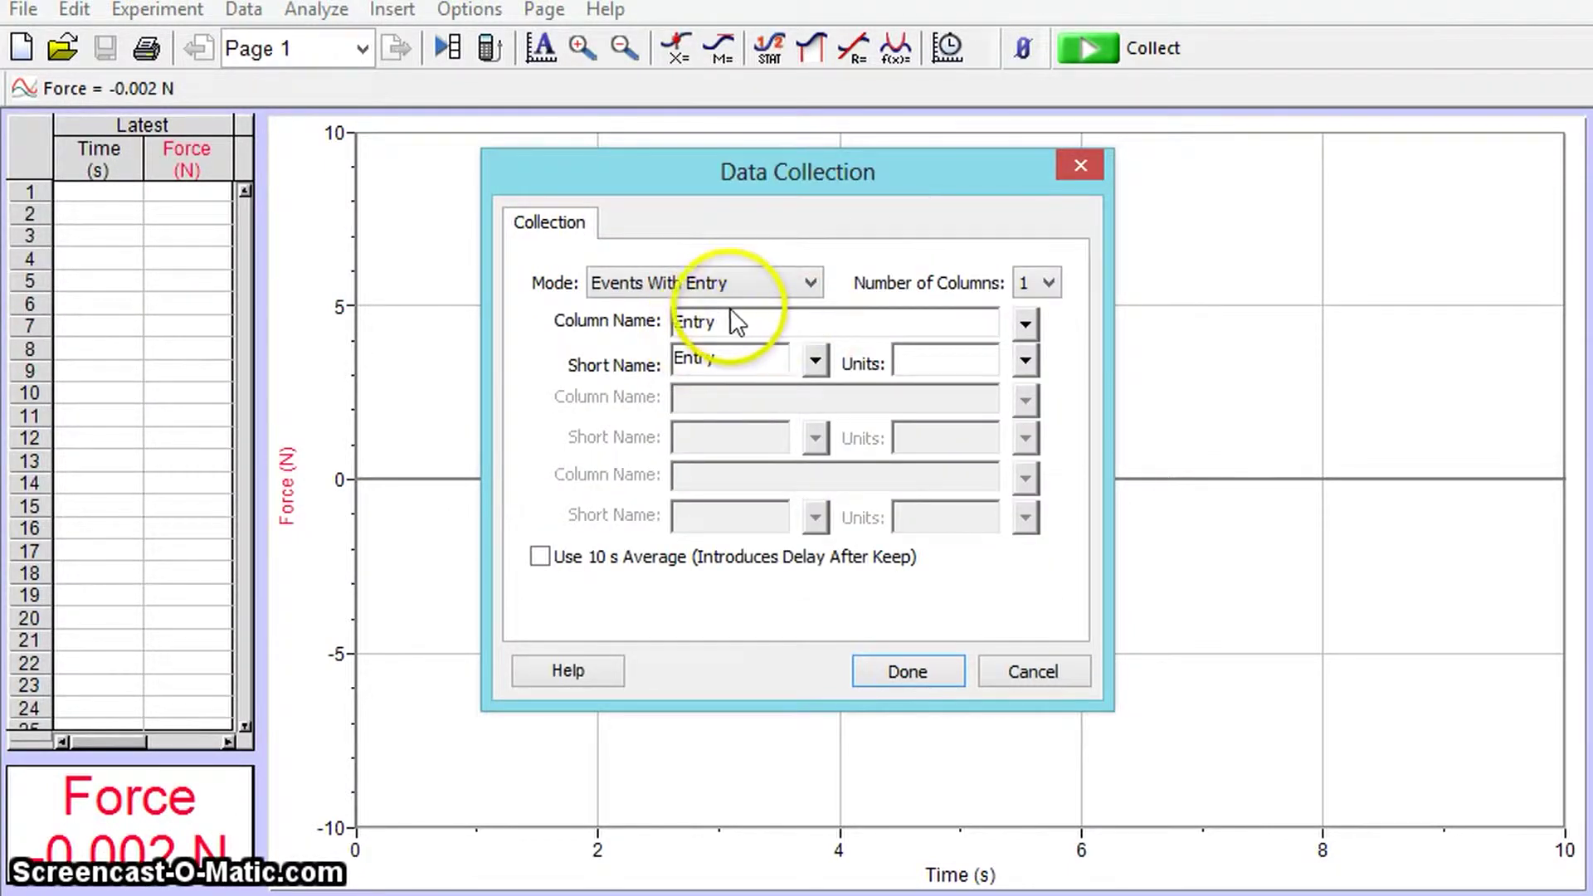
left_click_drag(734, 318, 663, 318)
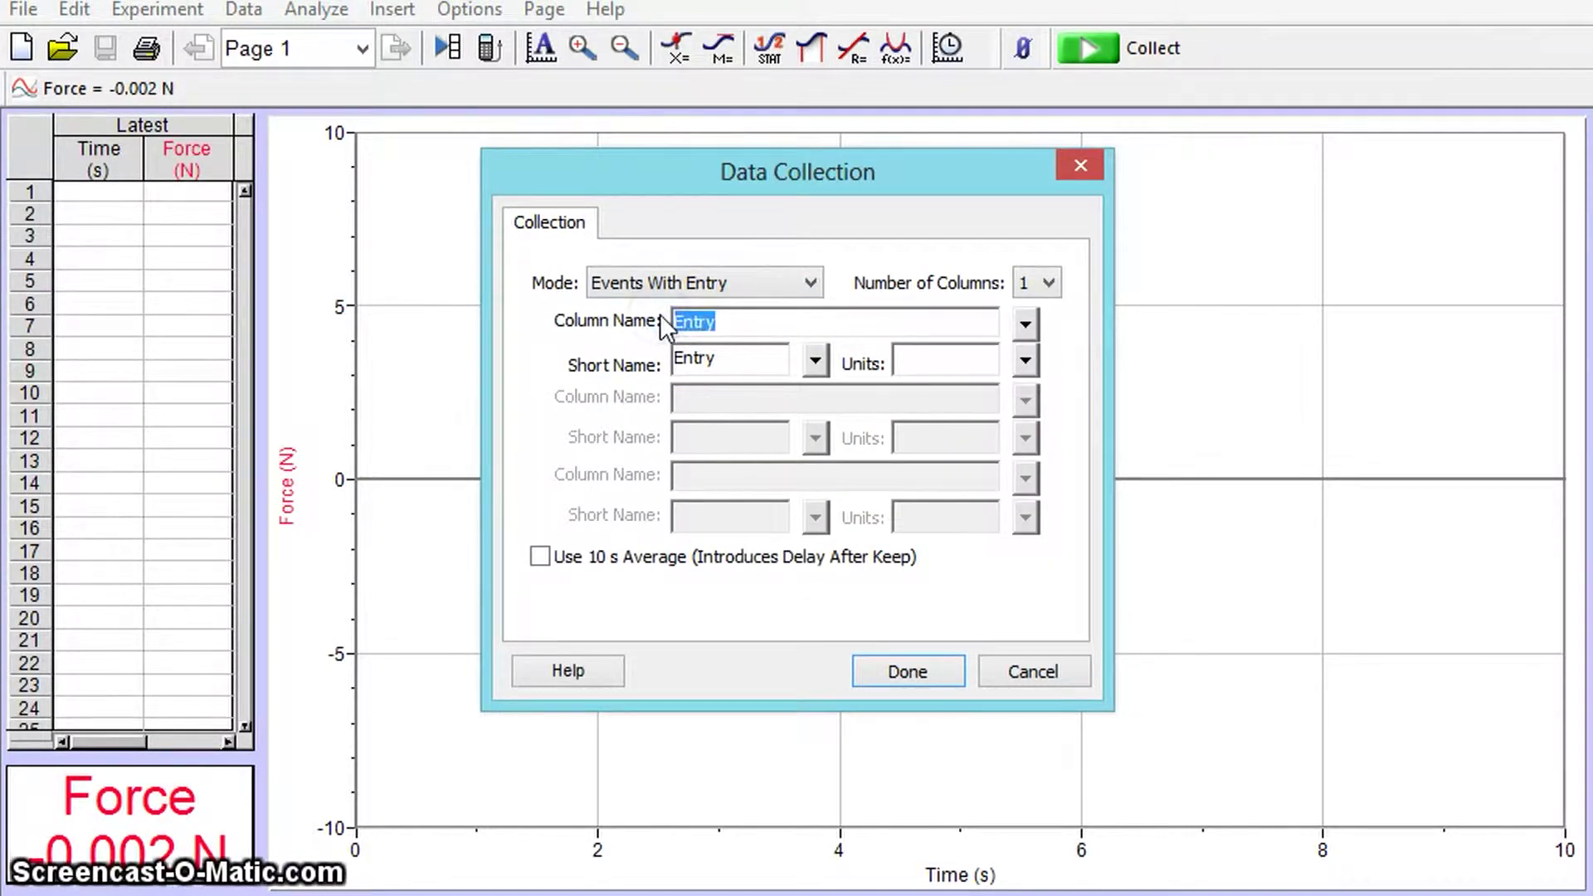
type("Spring position")
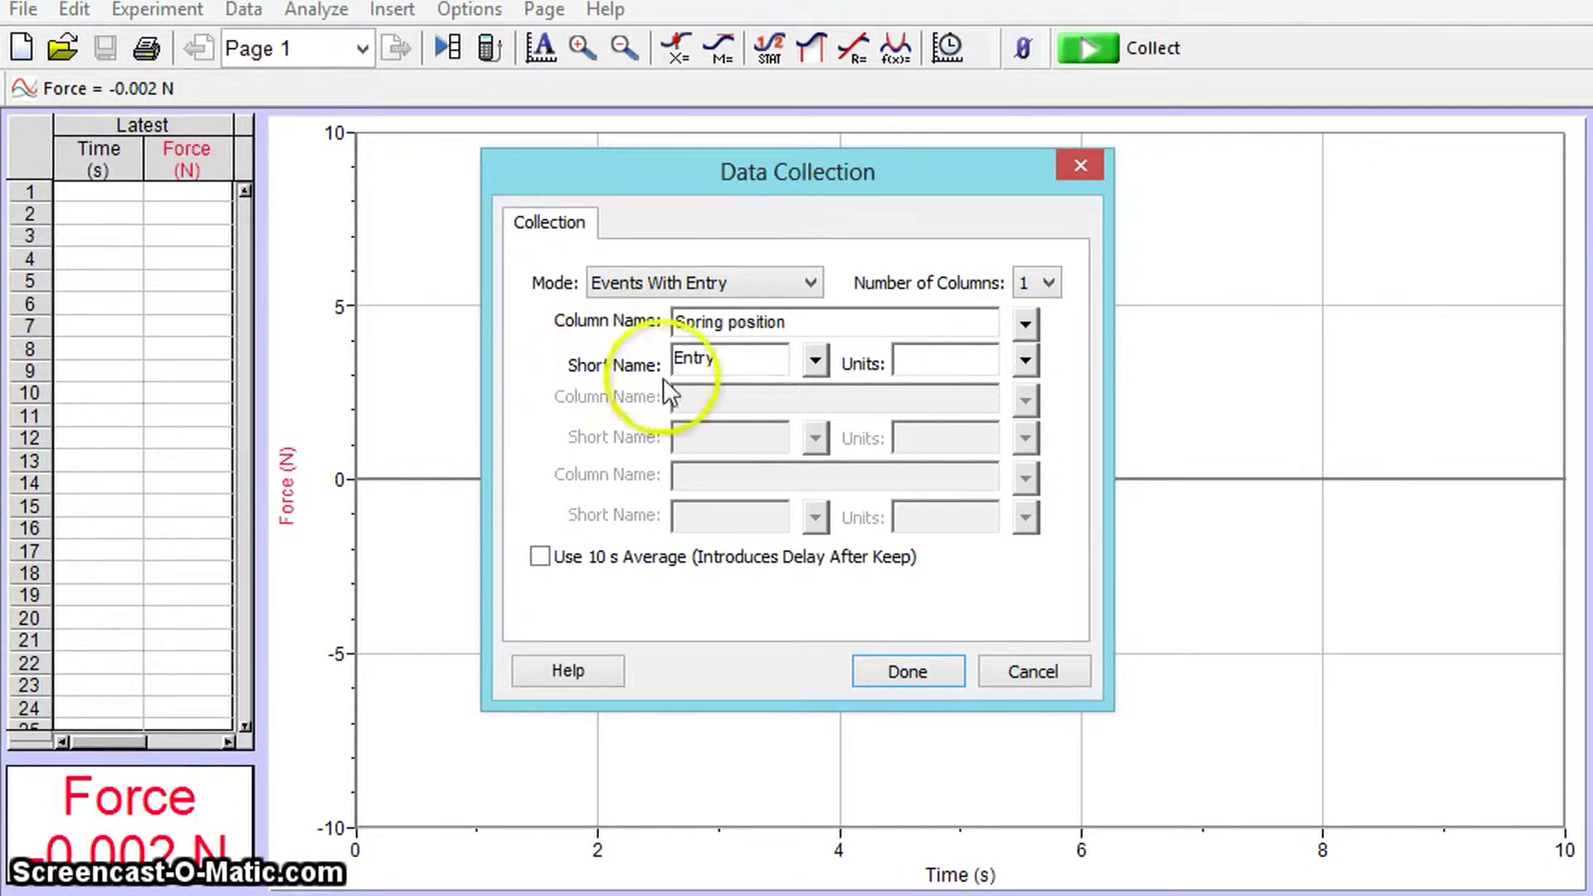
left_click_drag(742, 359, 678, 356)
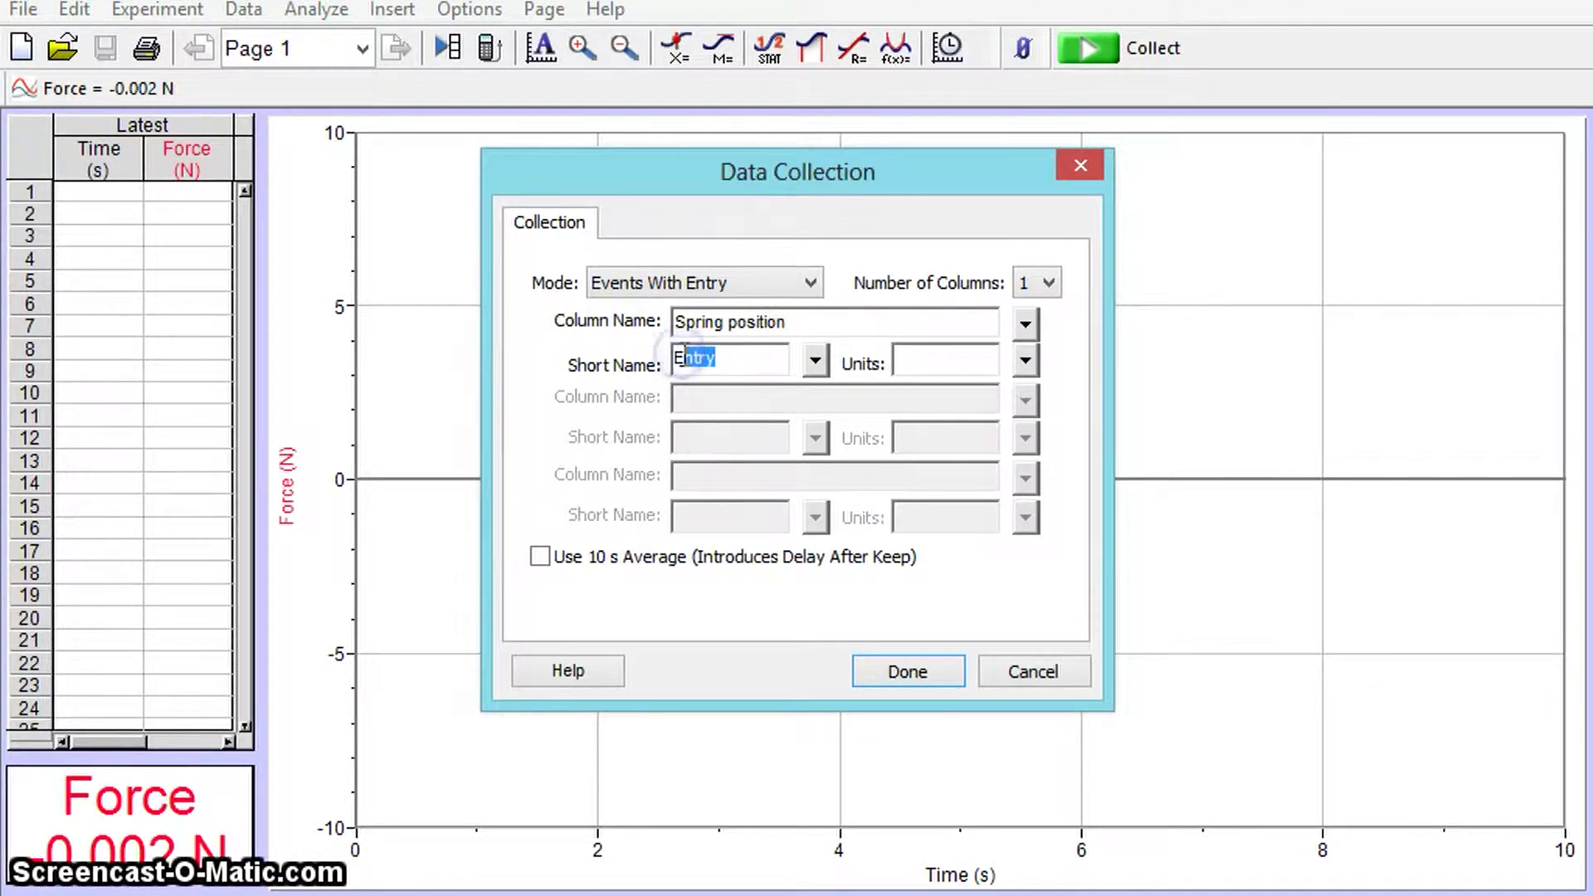
key("BackSpace")
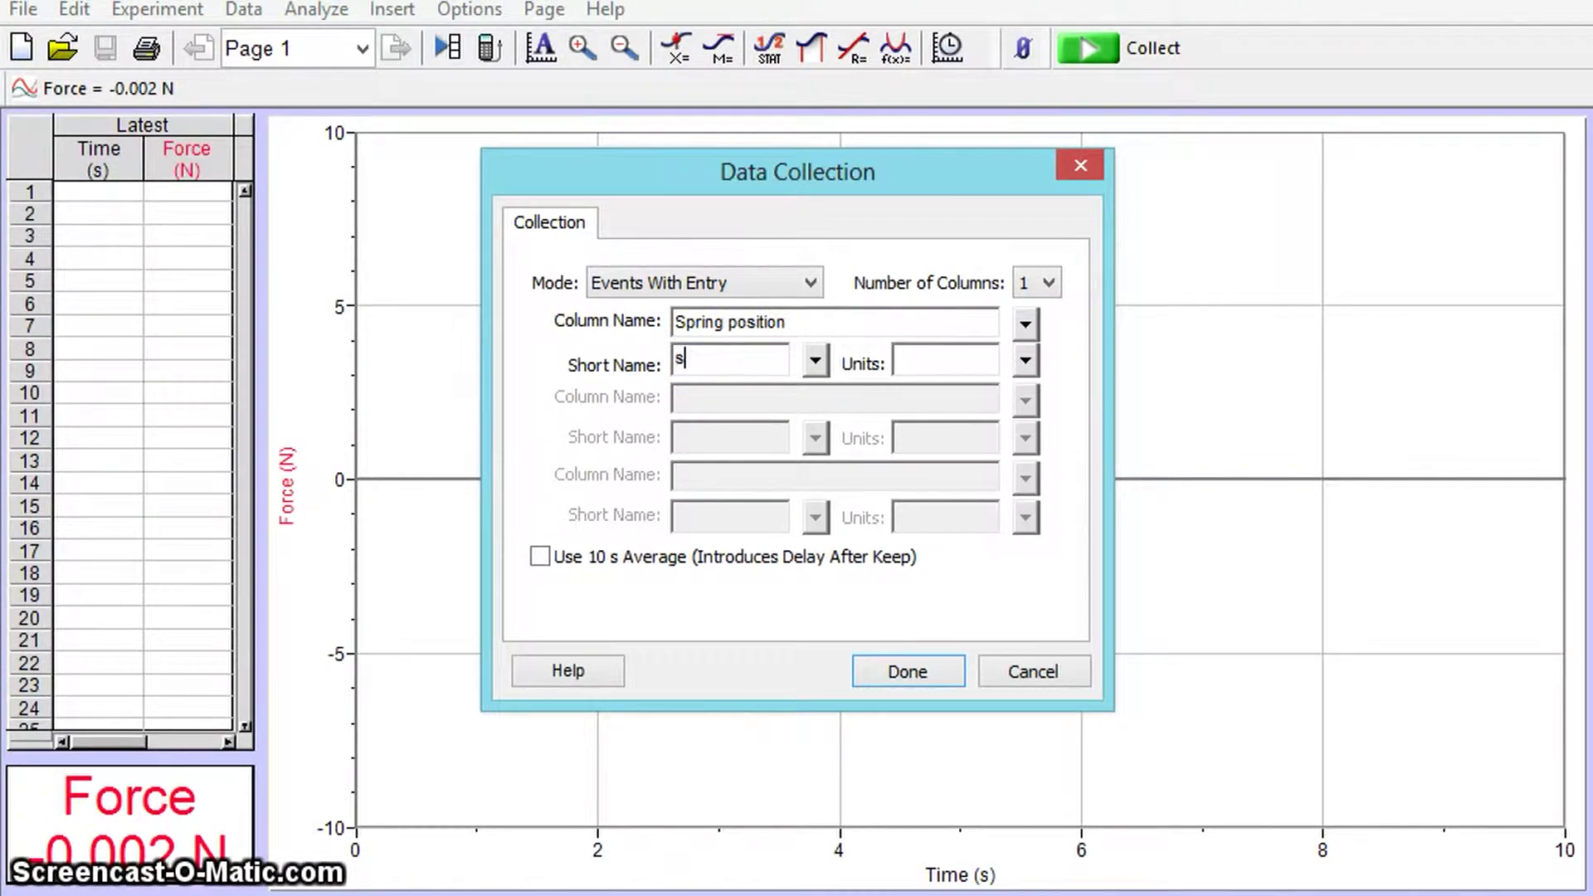
left_click(943, 365)
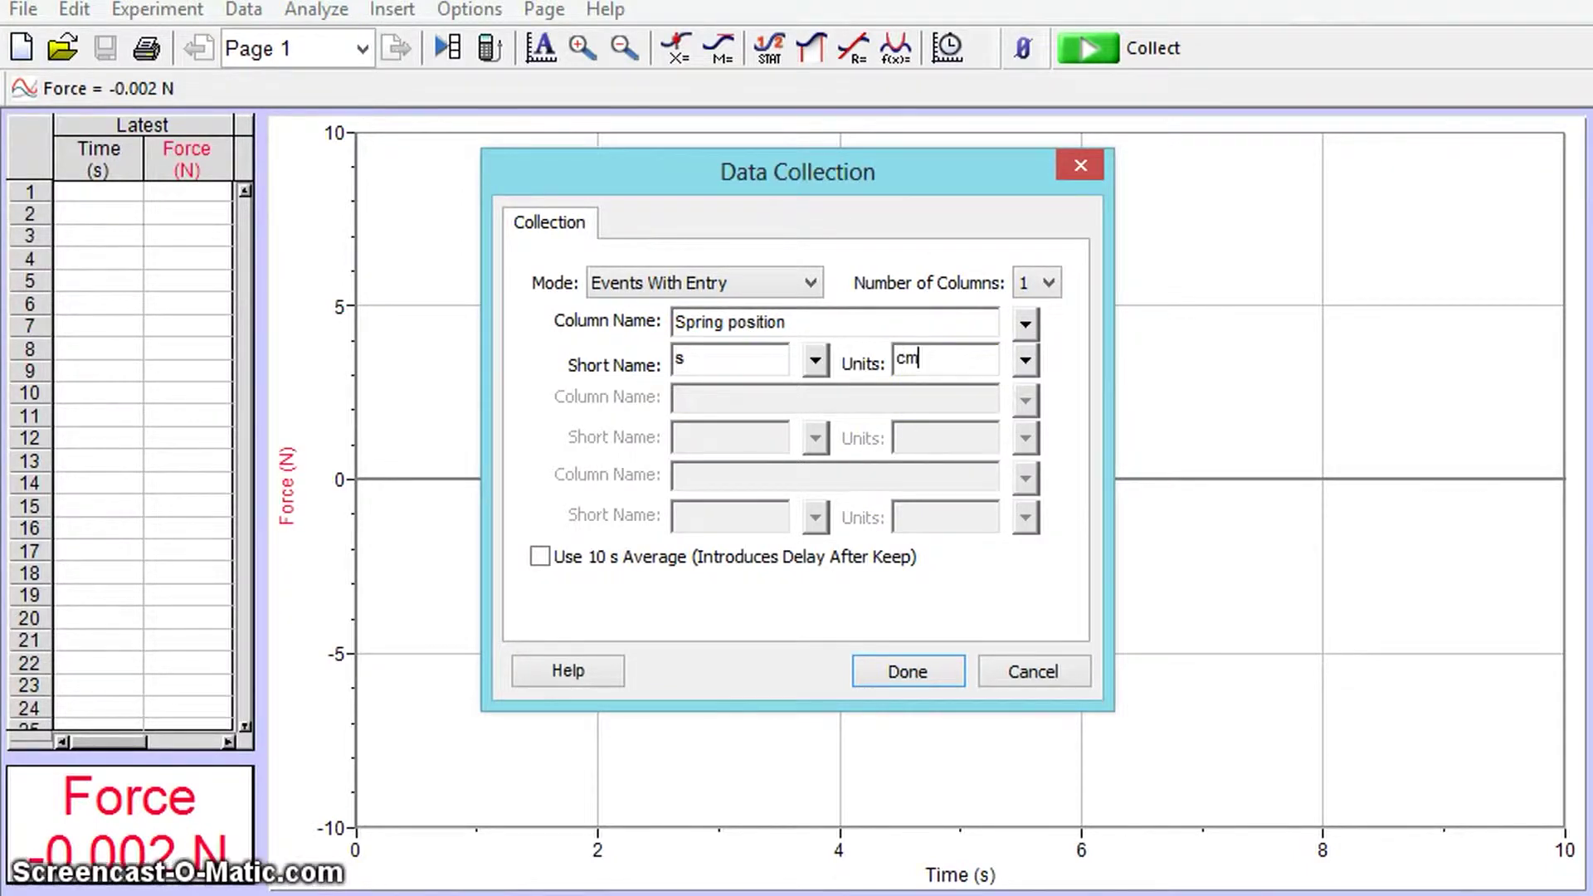
left_click(908, 670)
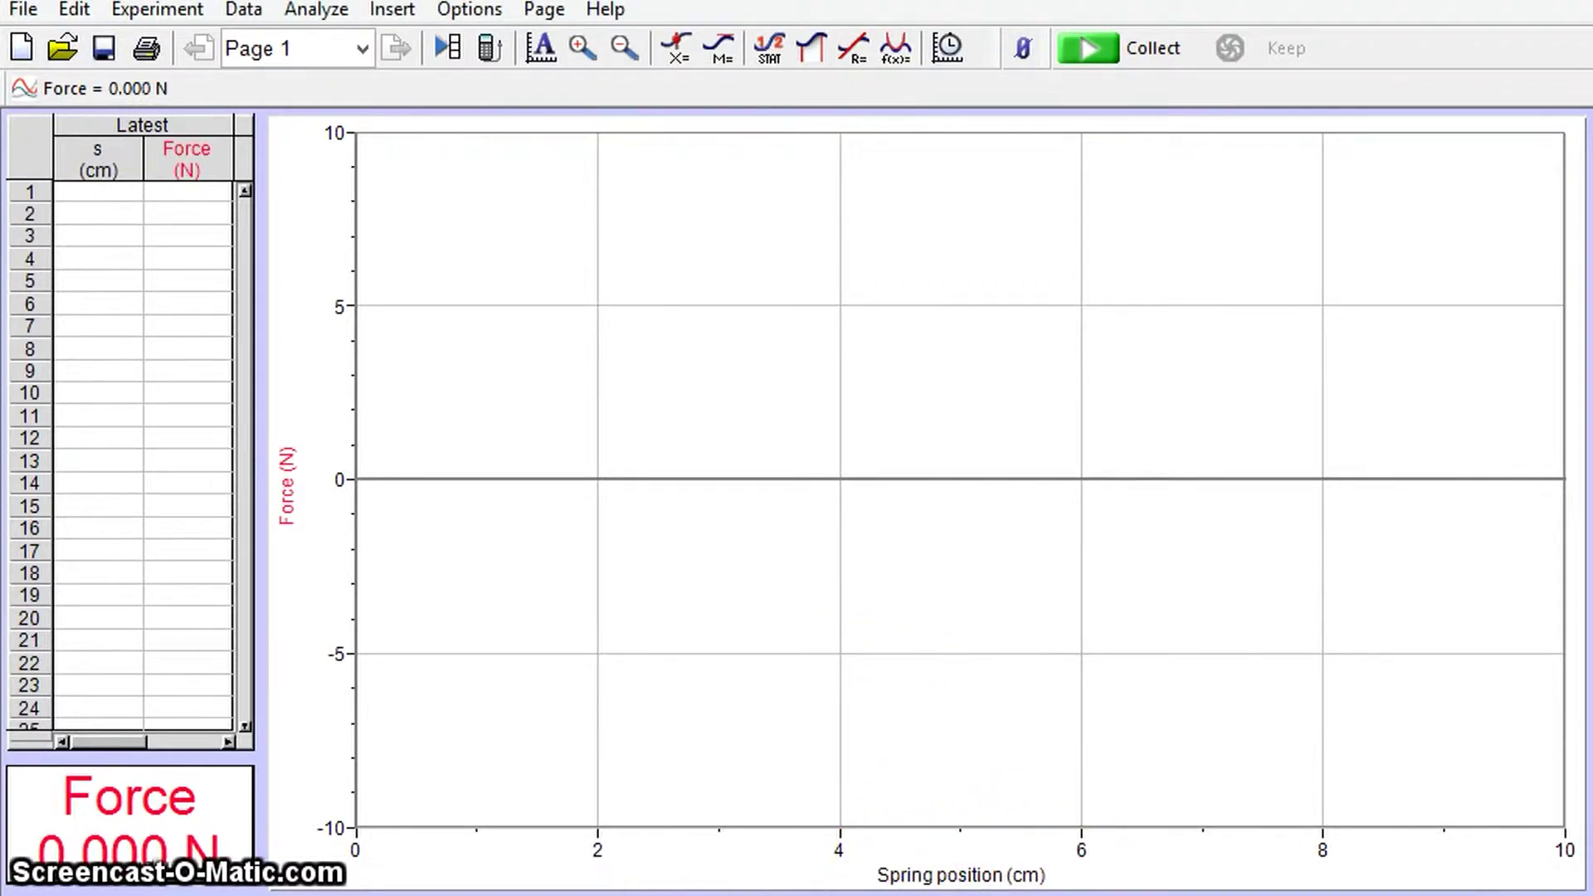
Start data collection and keep the first force reading at a spring position of 40 cm
left_click(1088, 51)
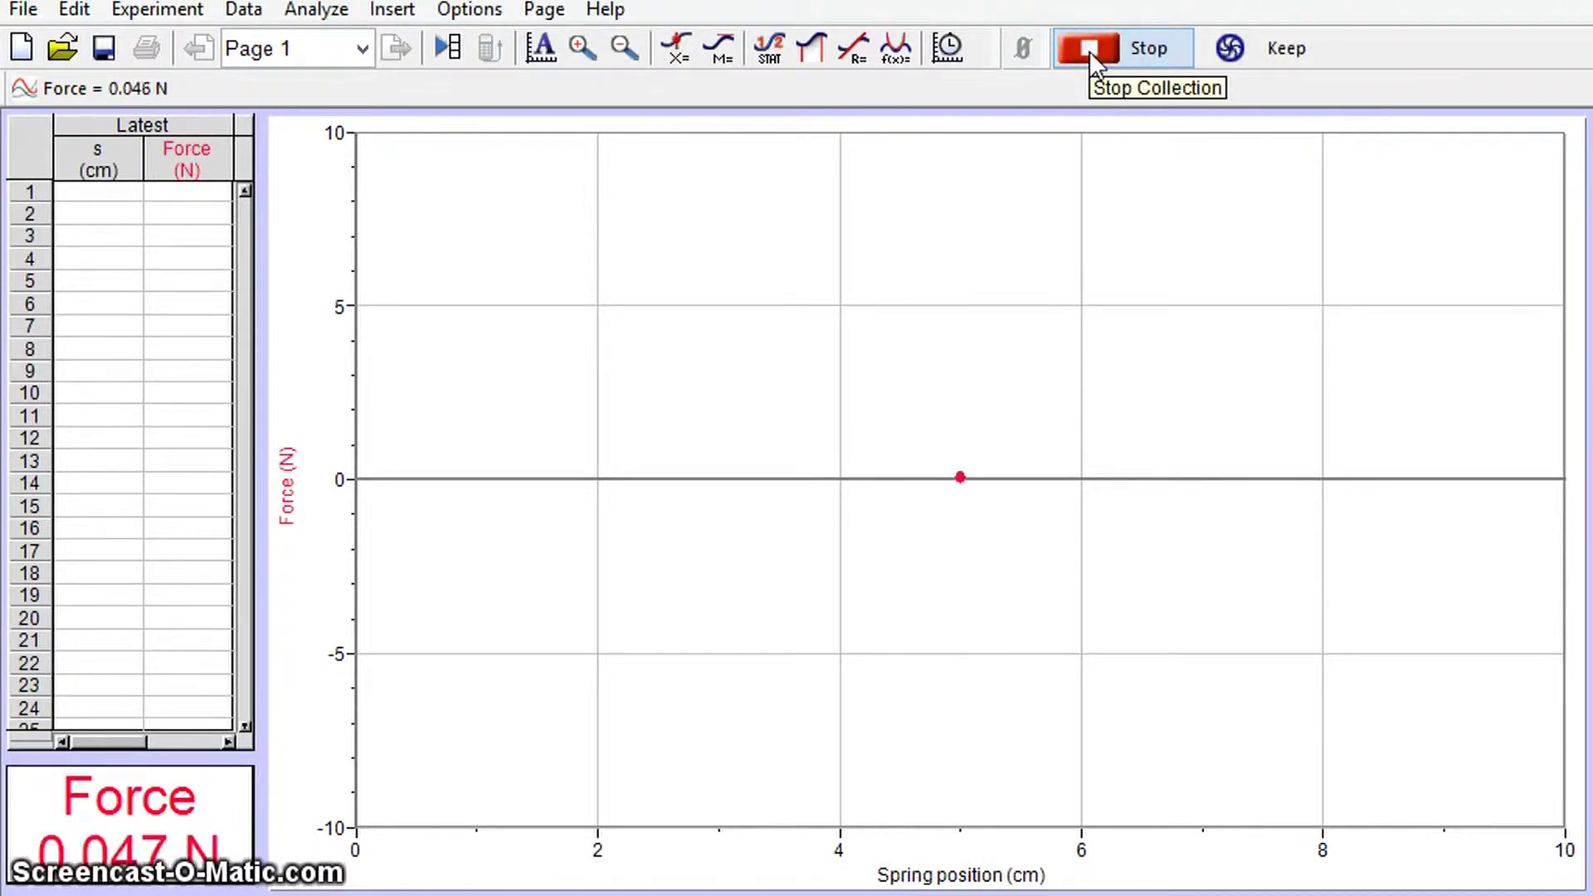
left_click(1226, 46)
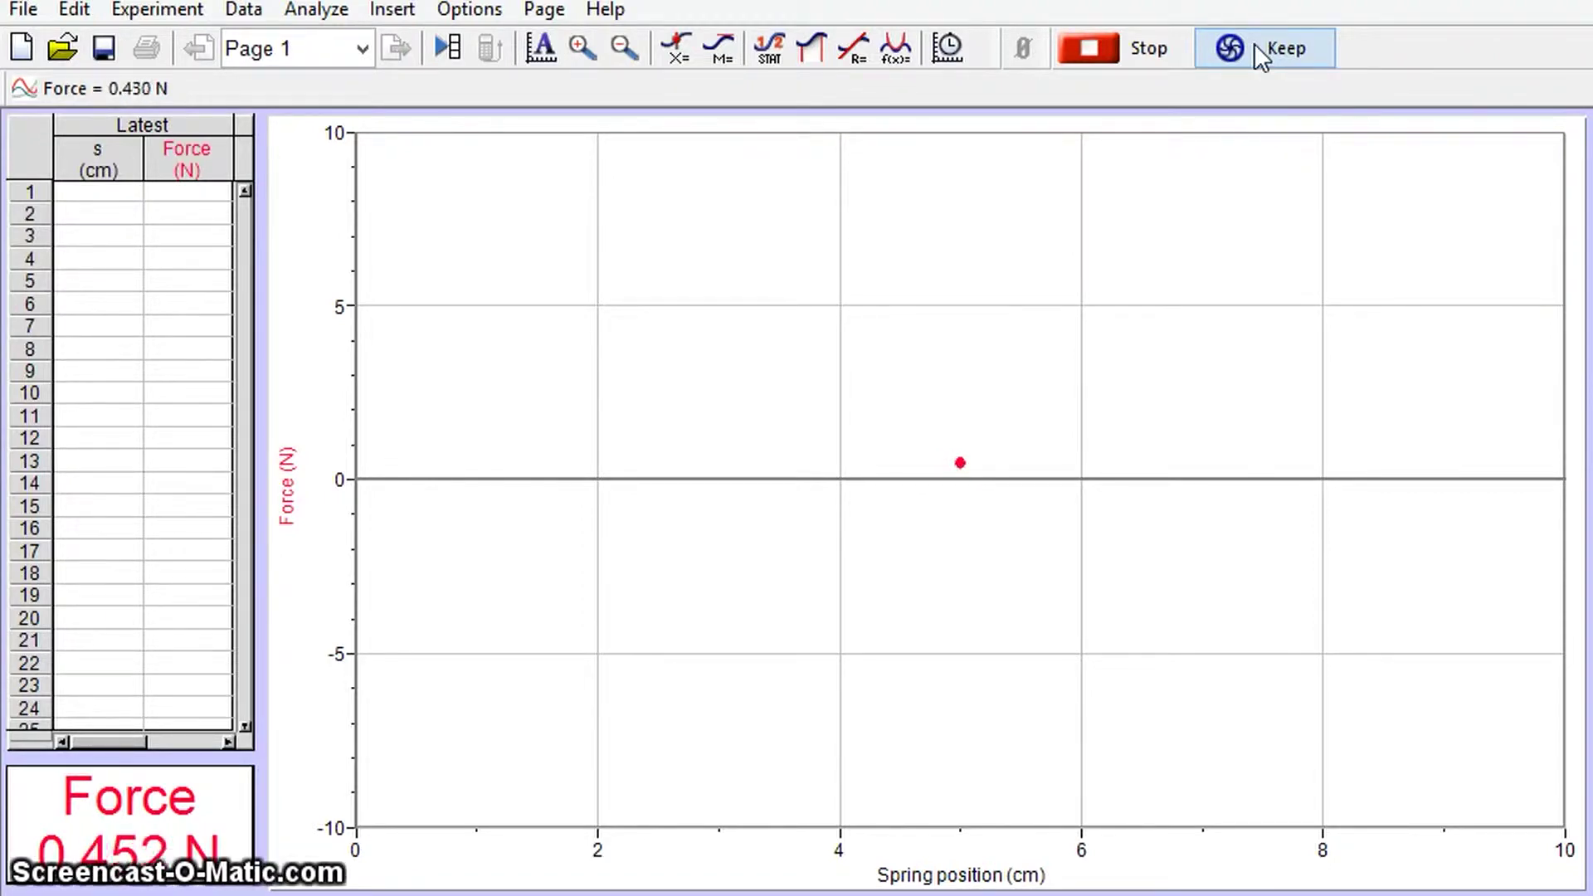
left_click(1253, 44)
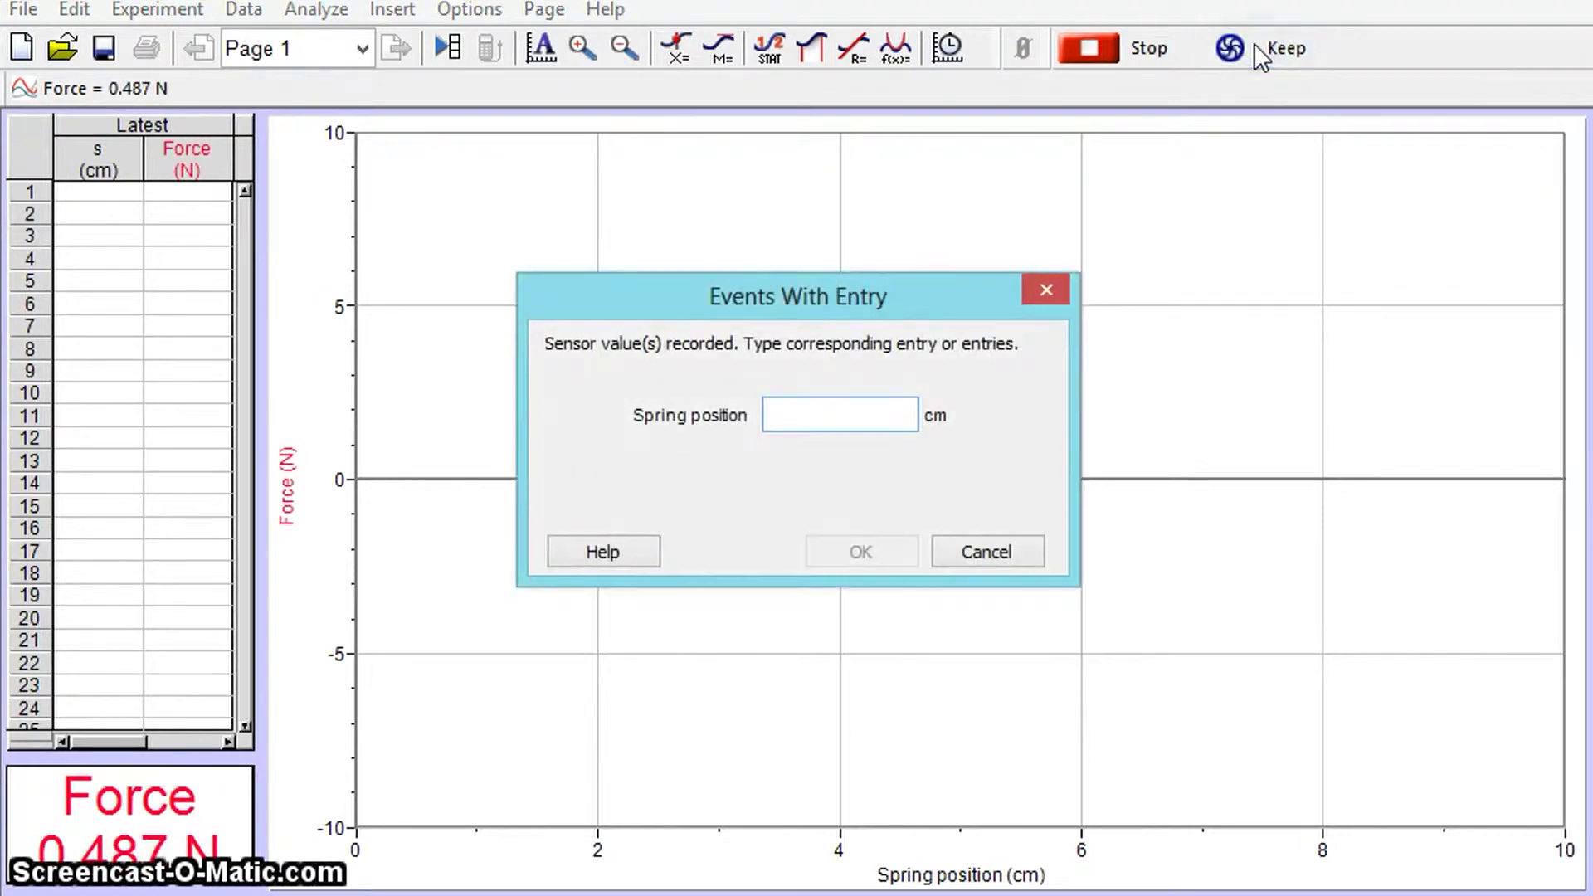
type("40")
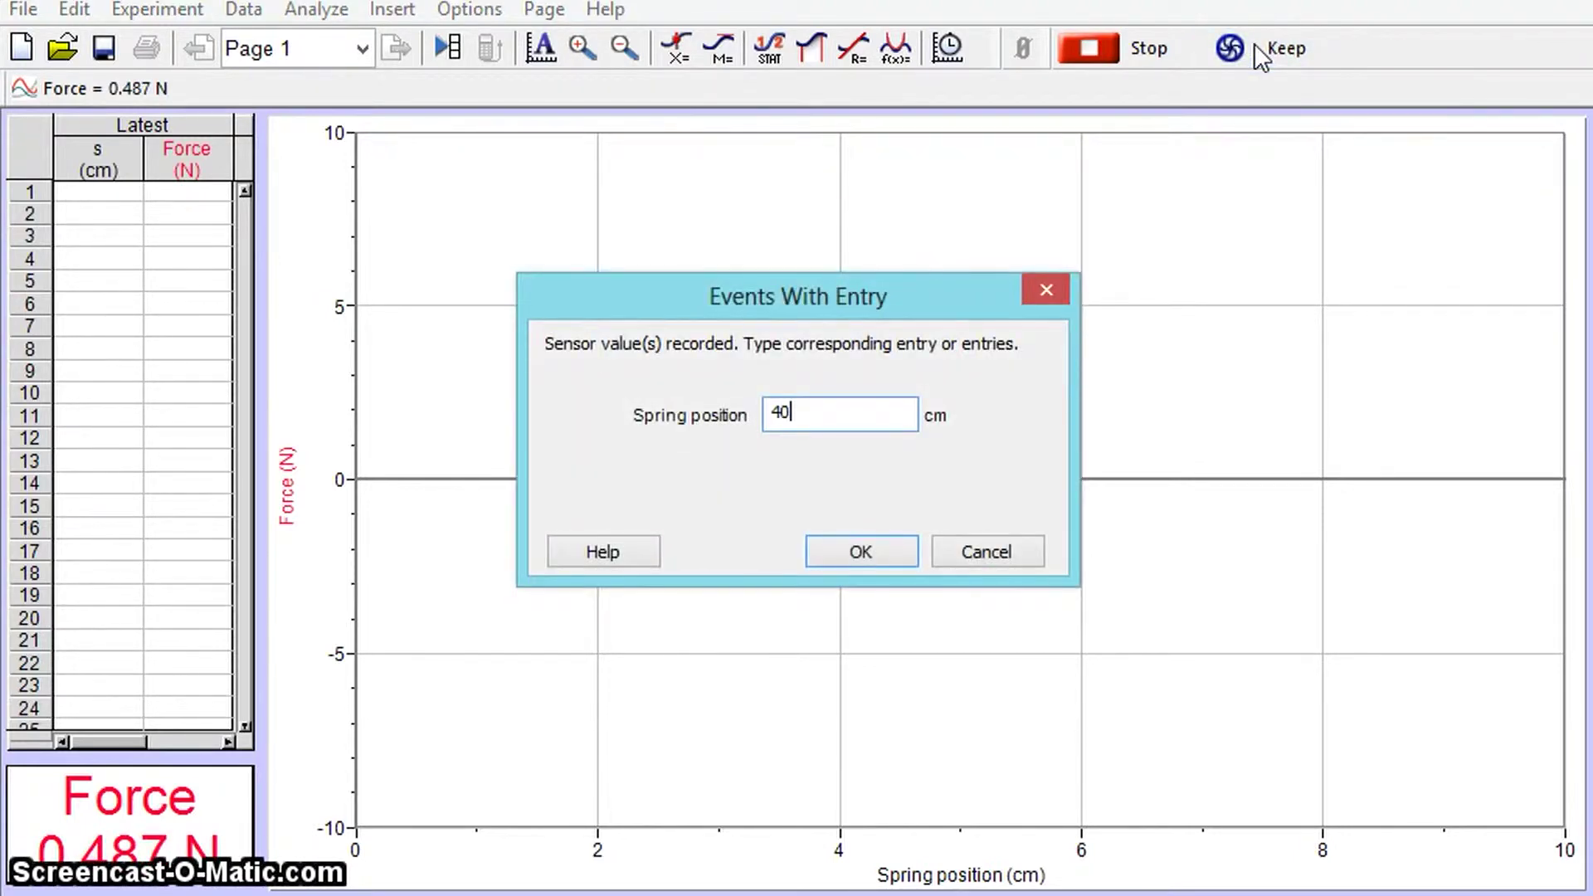
key("Return")
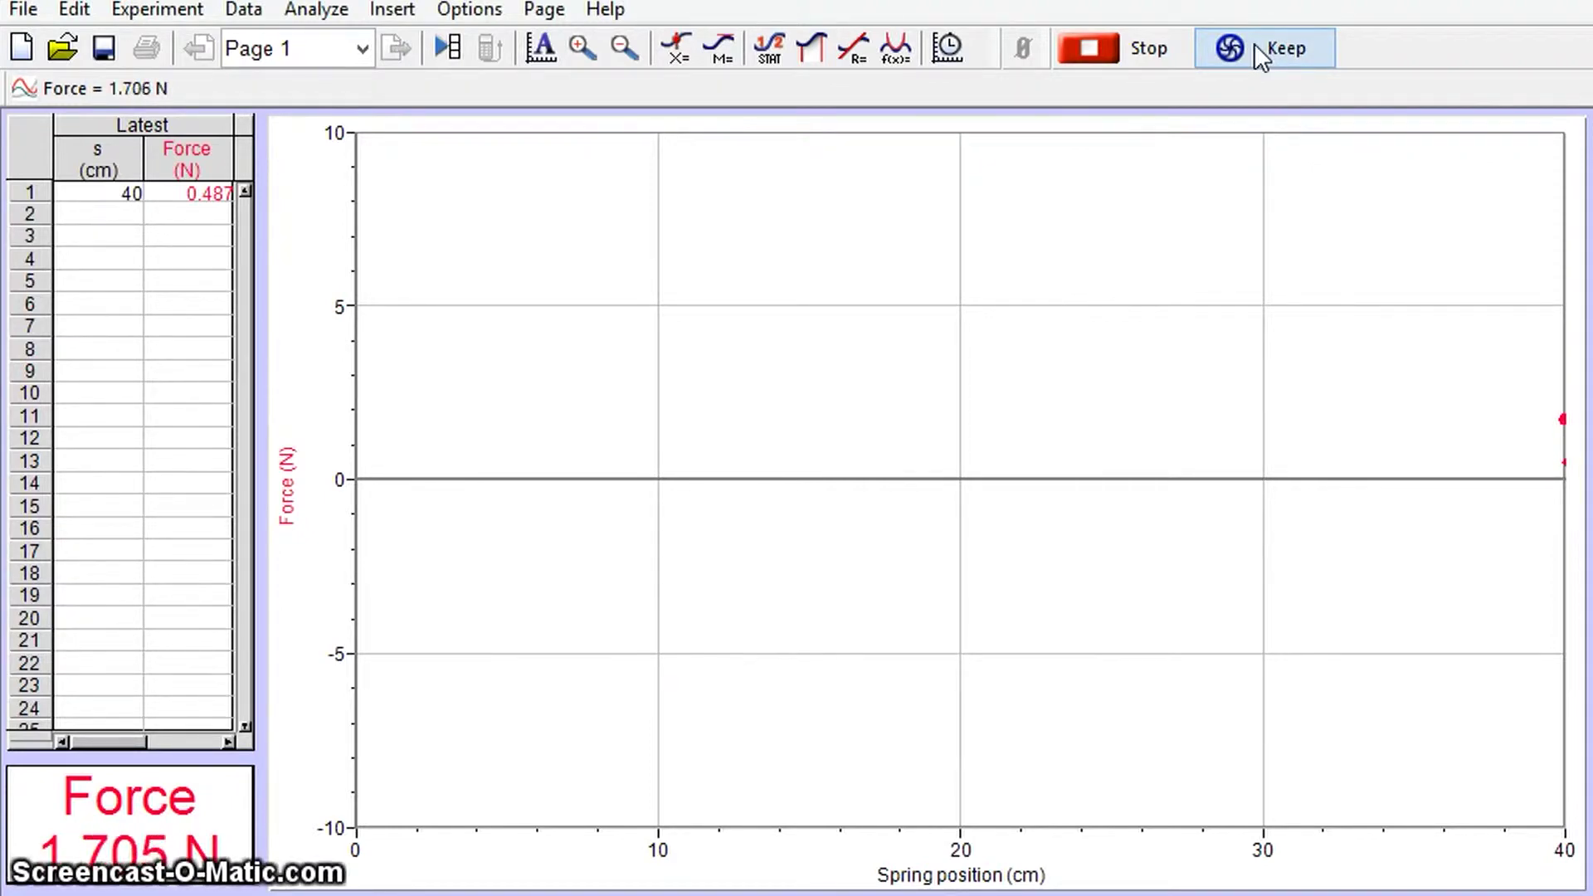
Keep force readings at spring positions from 35 cm down to 10 cm in 5 cm increments, and stop the collection
left_click(1260, 57)
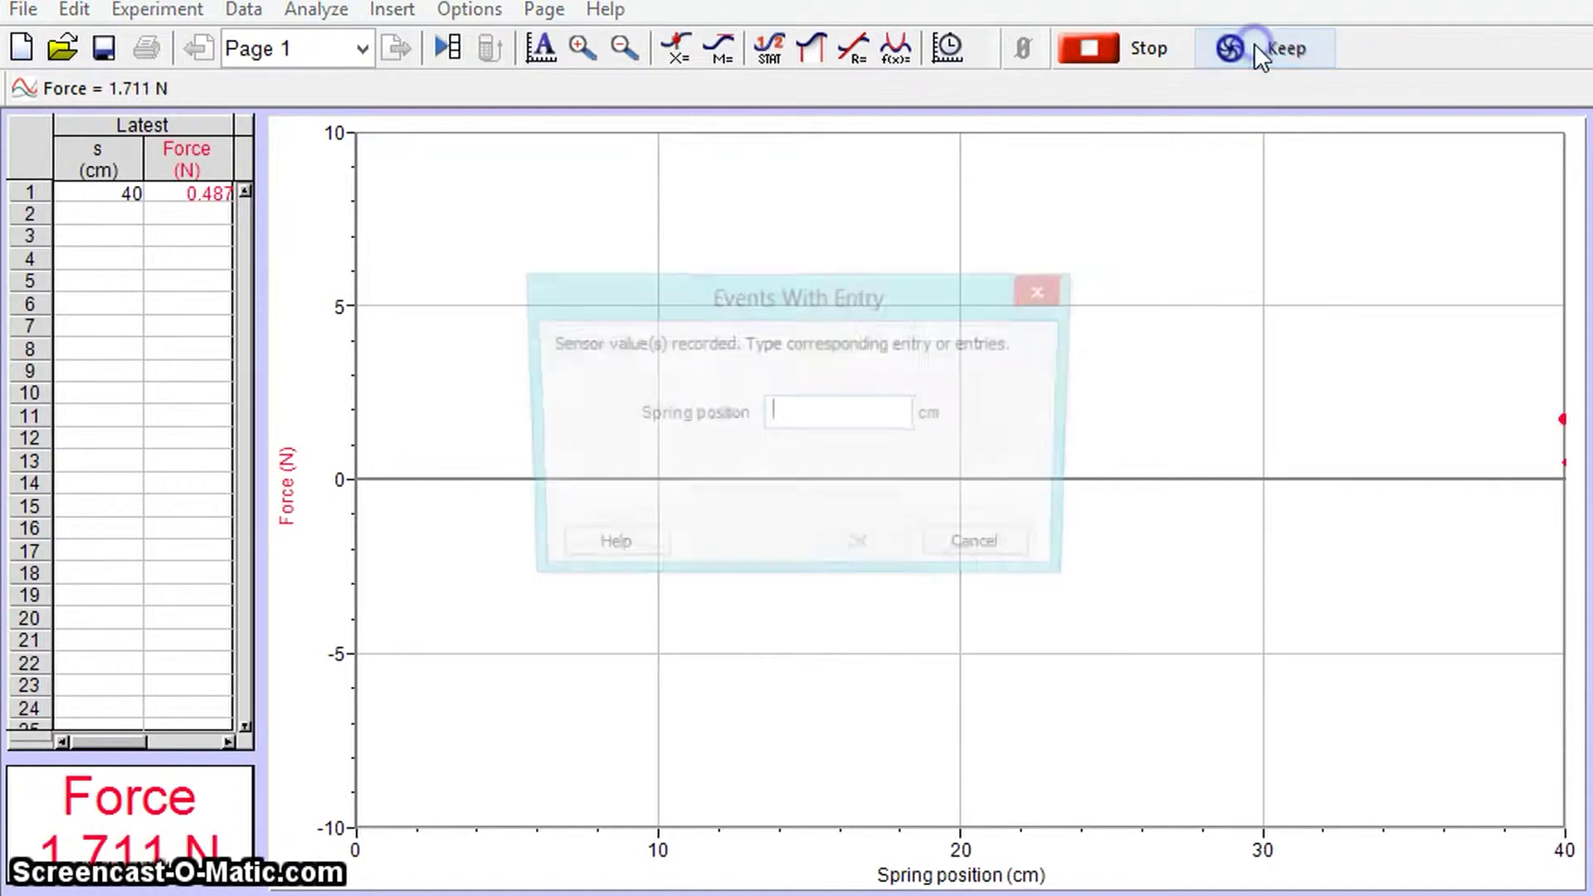
type("35")
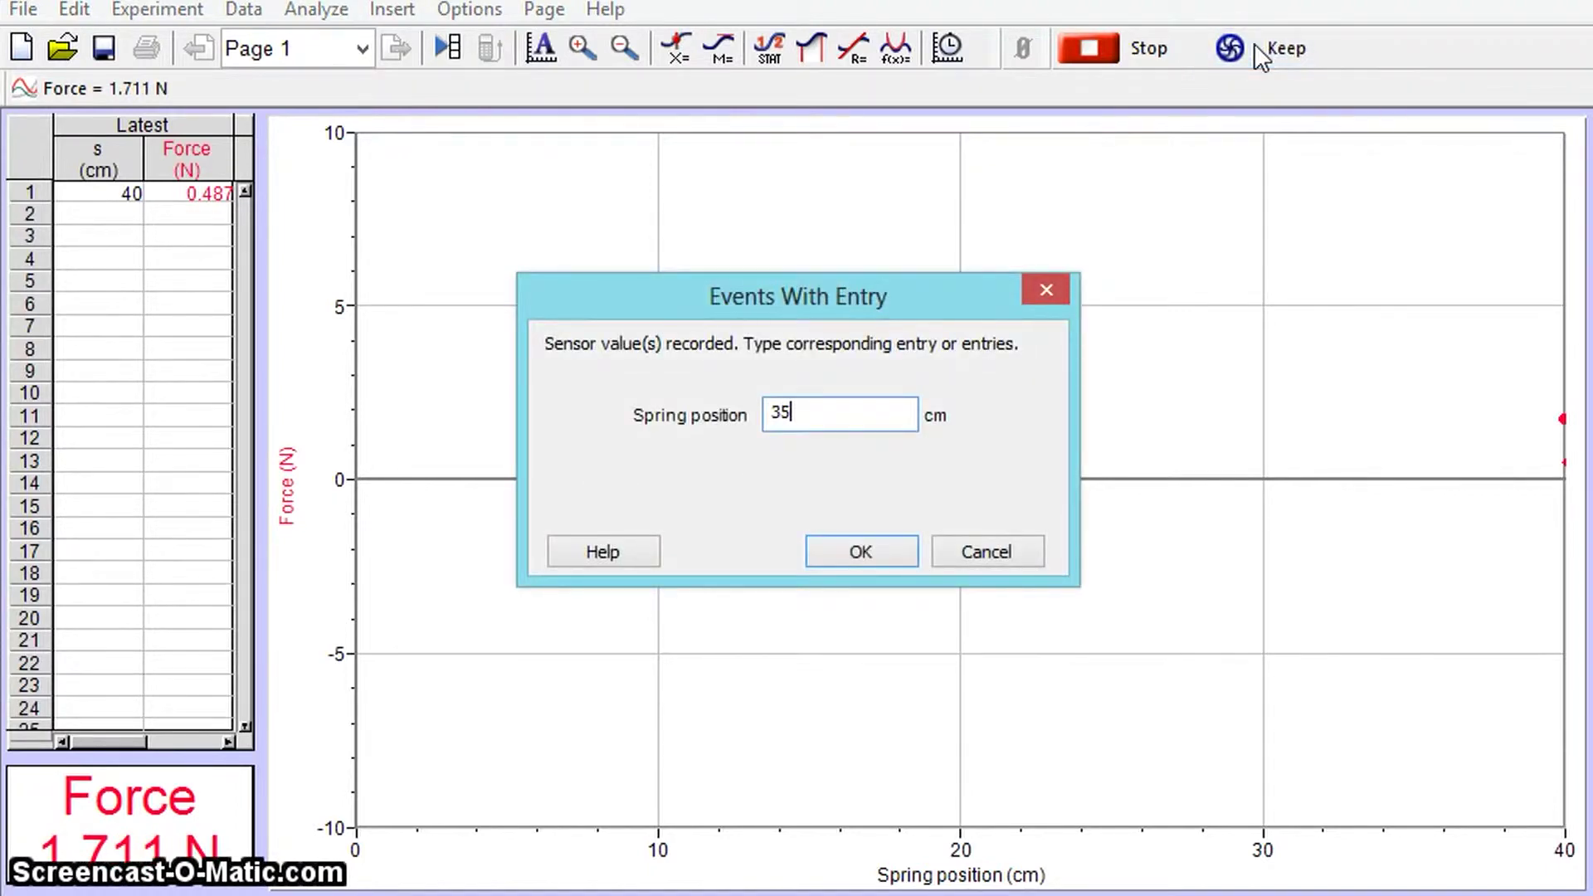
key("Return")
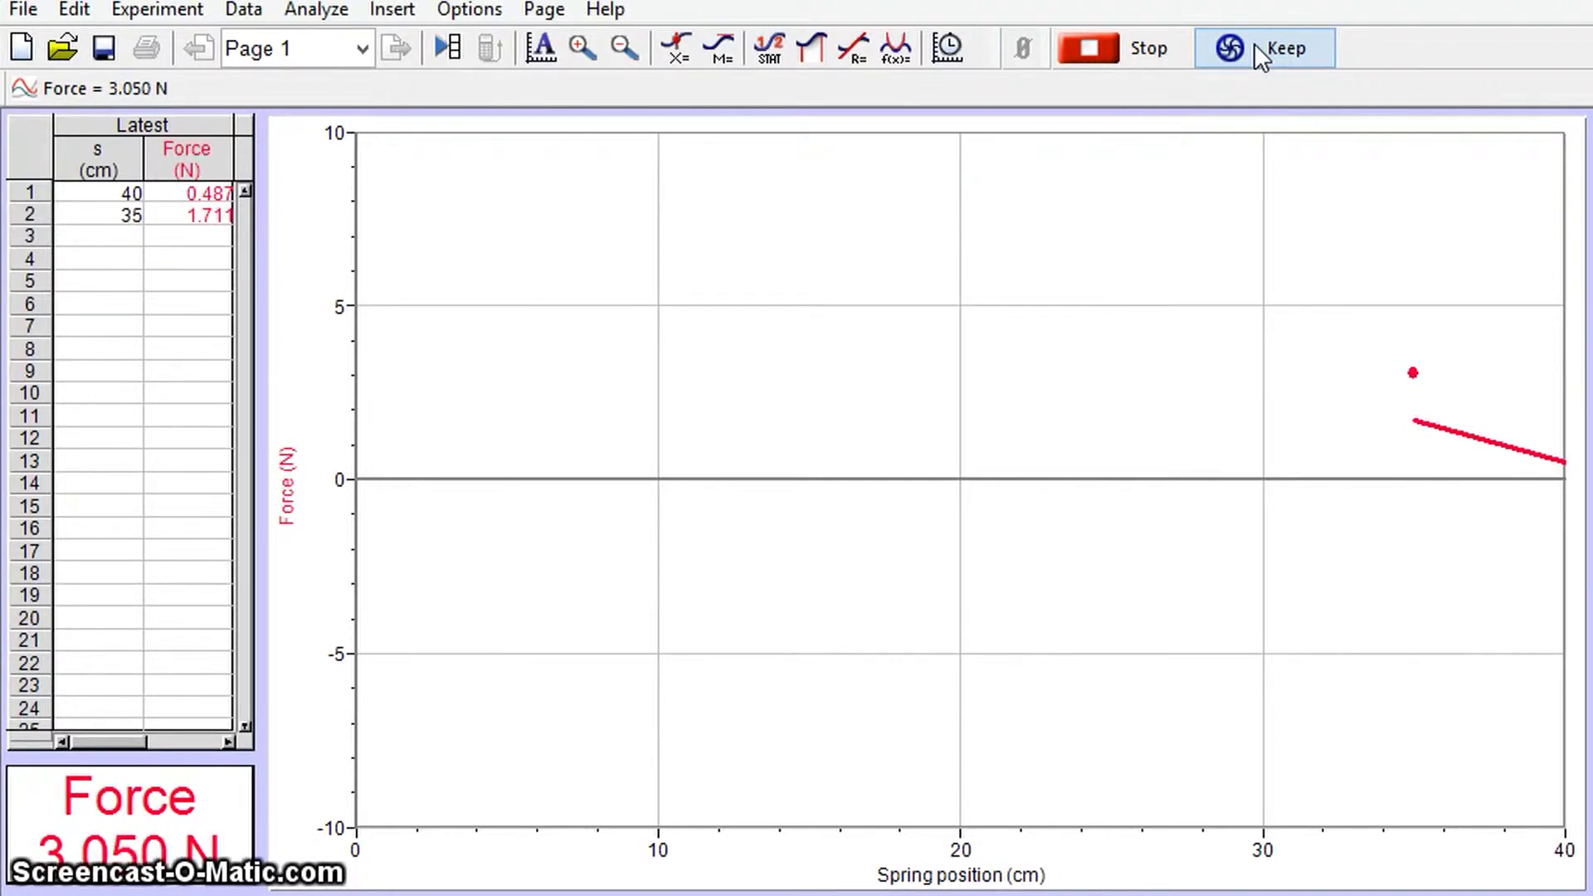
left_click(1255, 46)
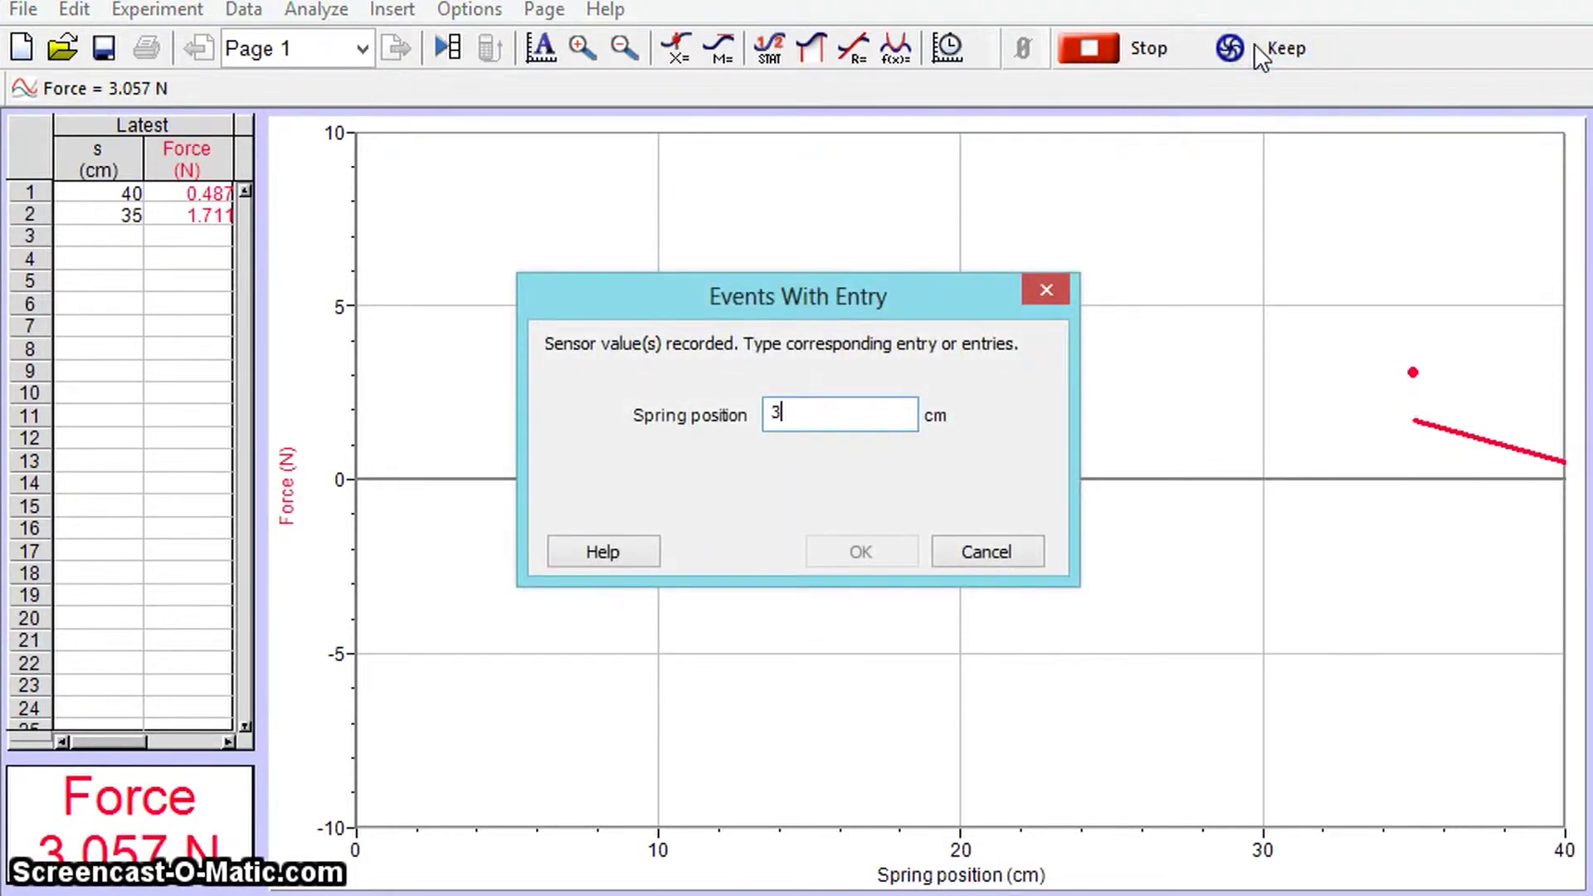
key("Return")
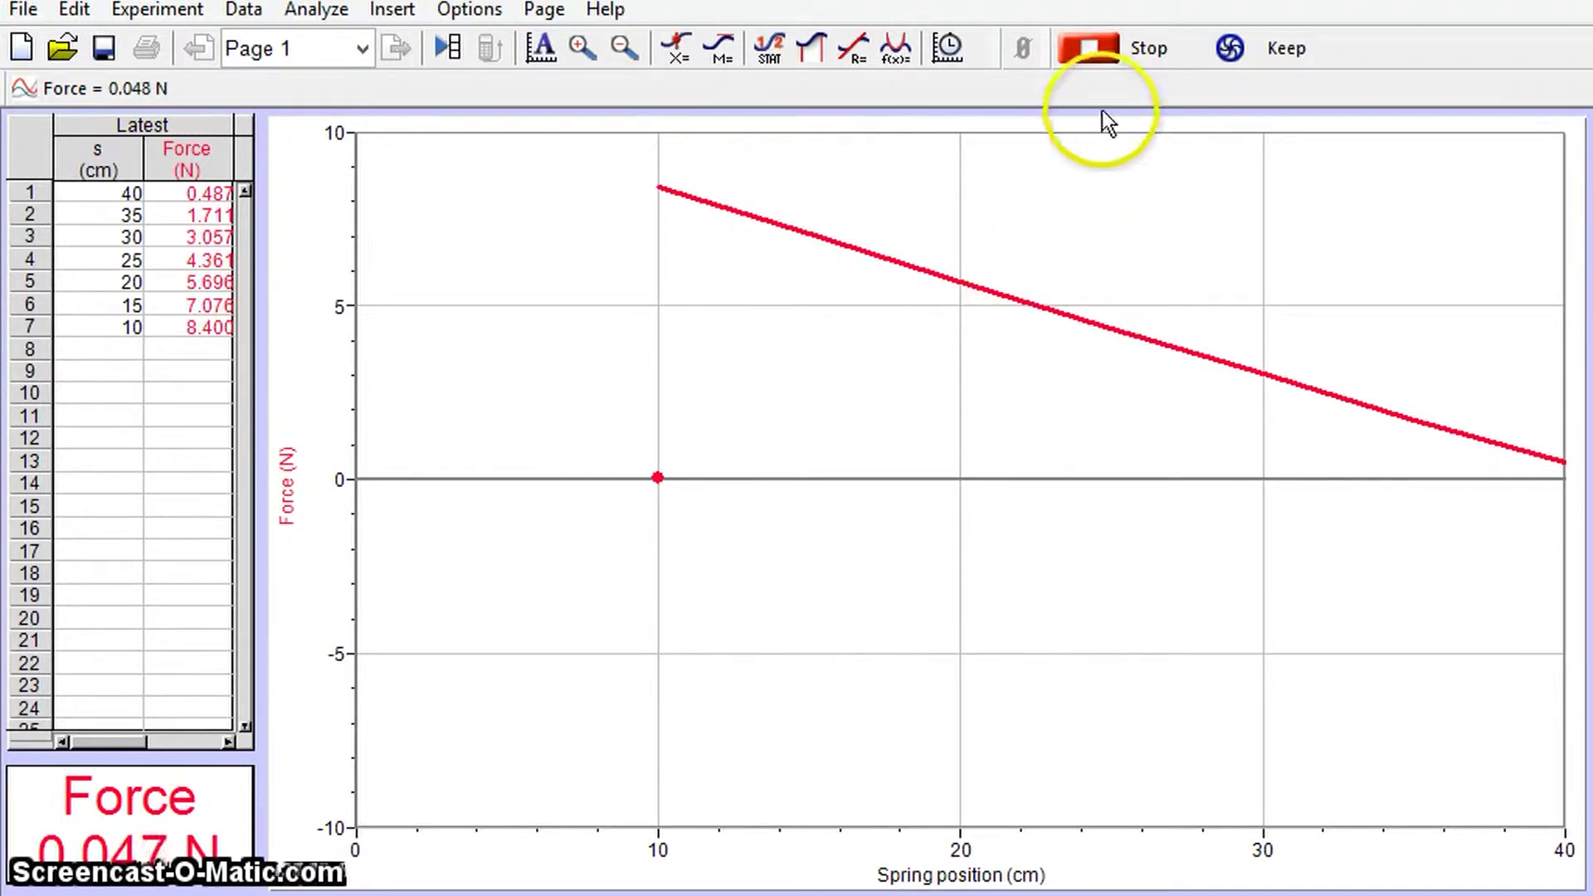
left_click(1087, 45)
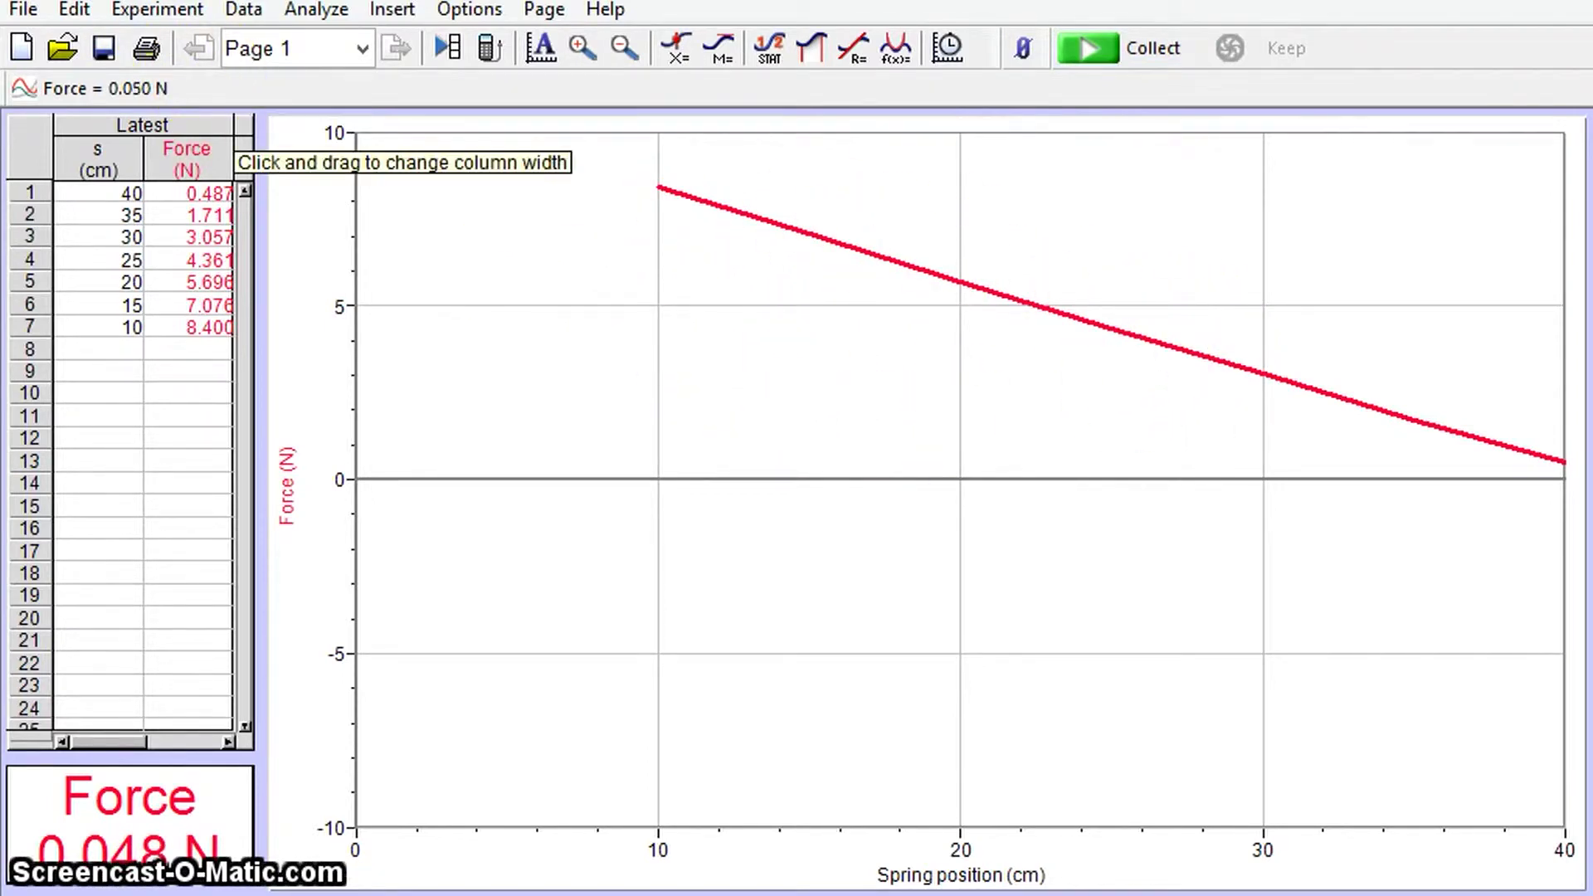
Store the latest run of spring position and force data
left_click(149, 10)
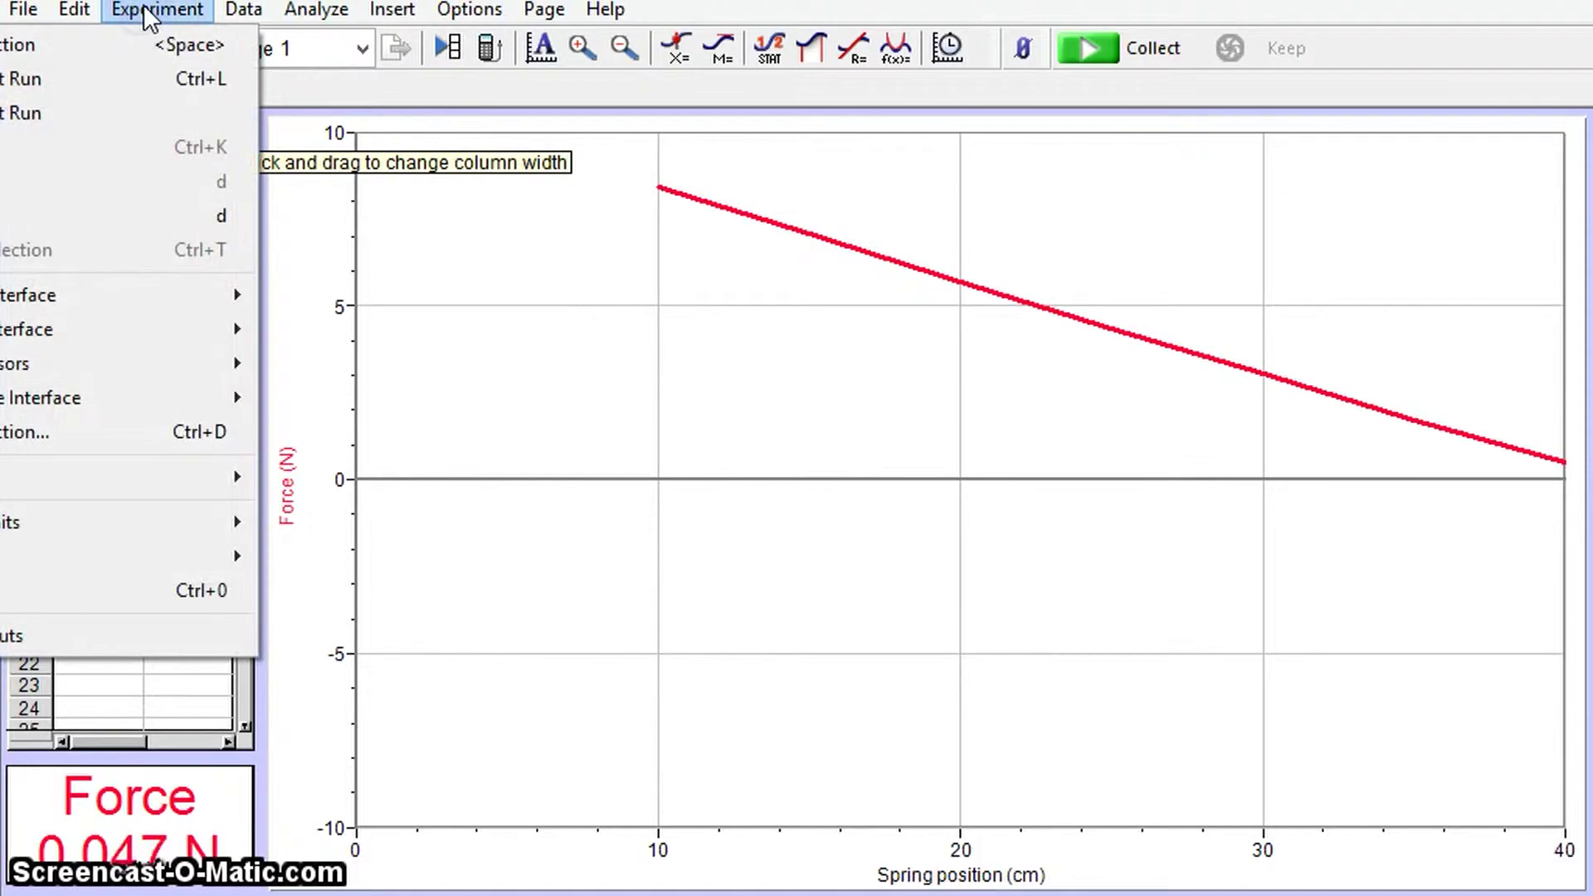
left_click(58, 80)
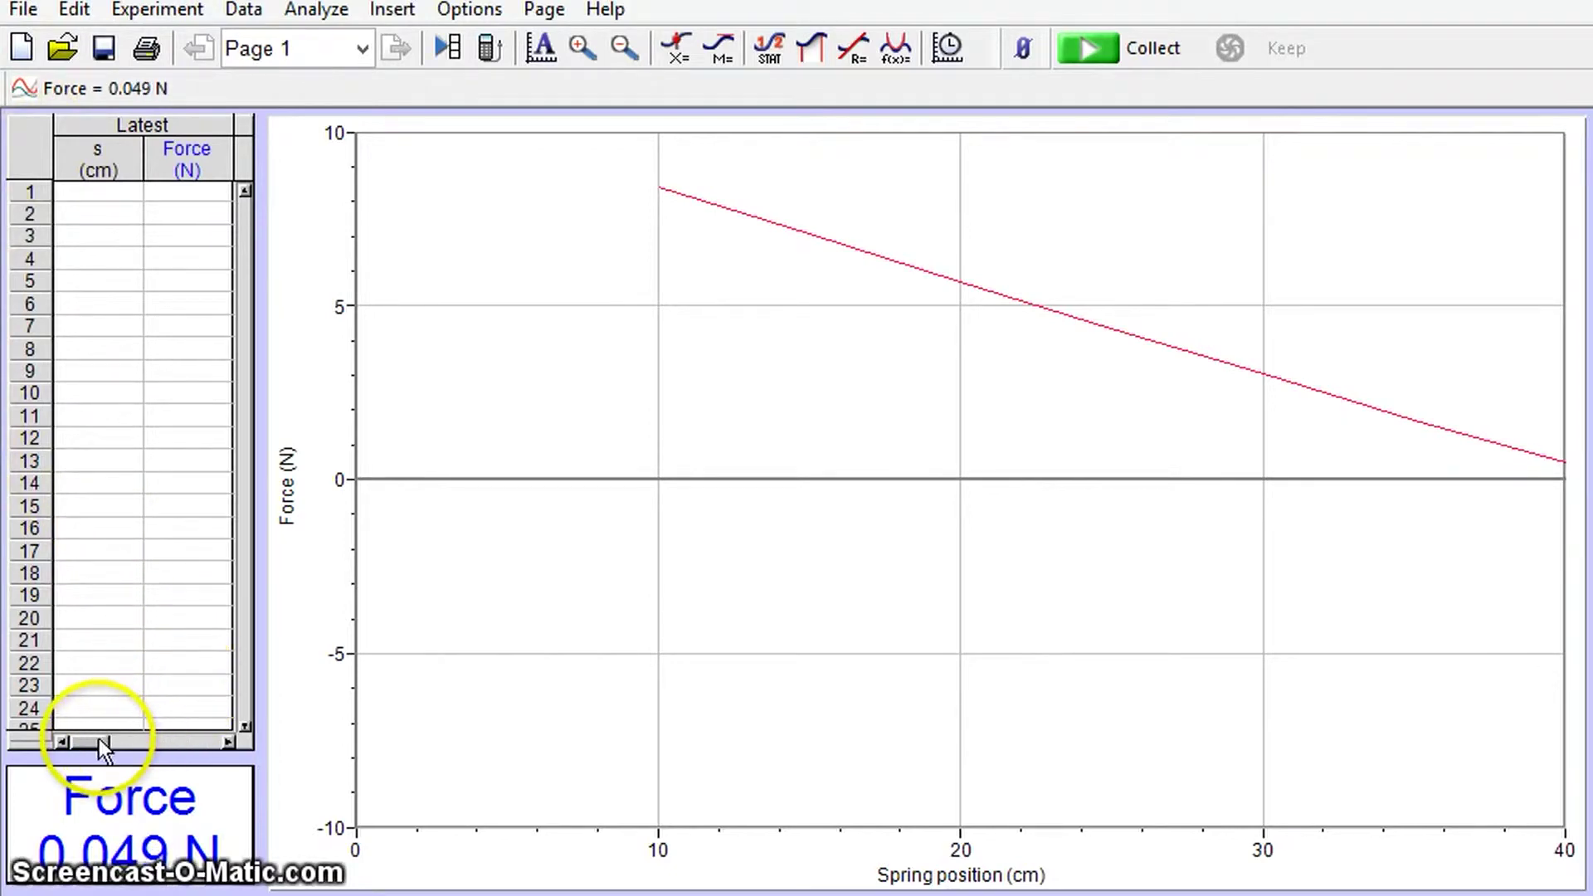
mouse_move(101, 738)
left_mouse_down()
mouse_move(147, 745)
mouse_move(96, 742)
left_mouse_up()
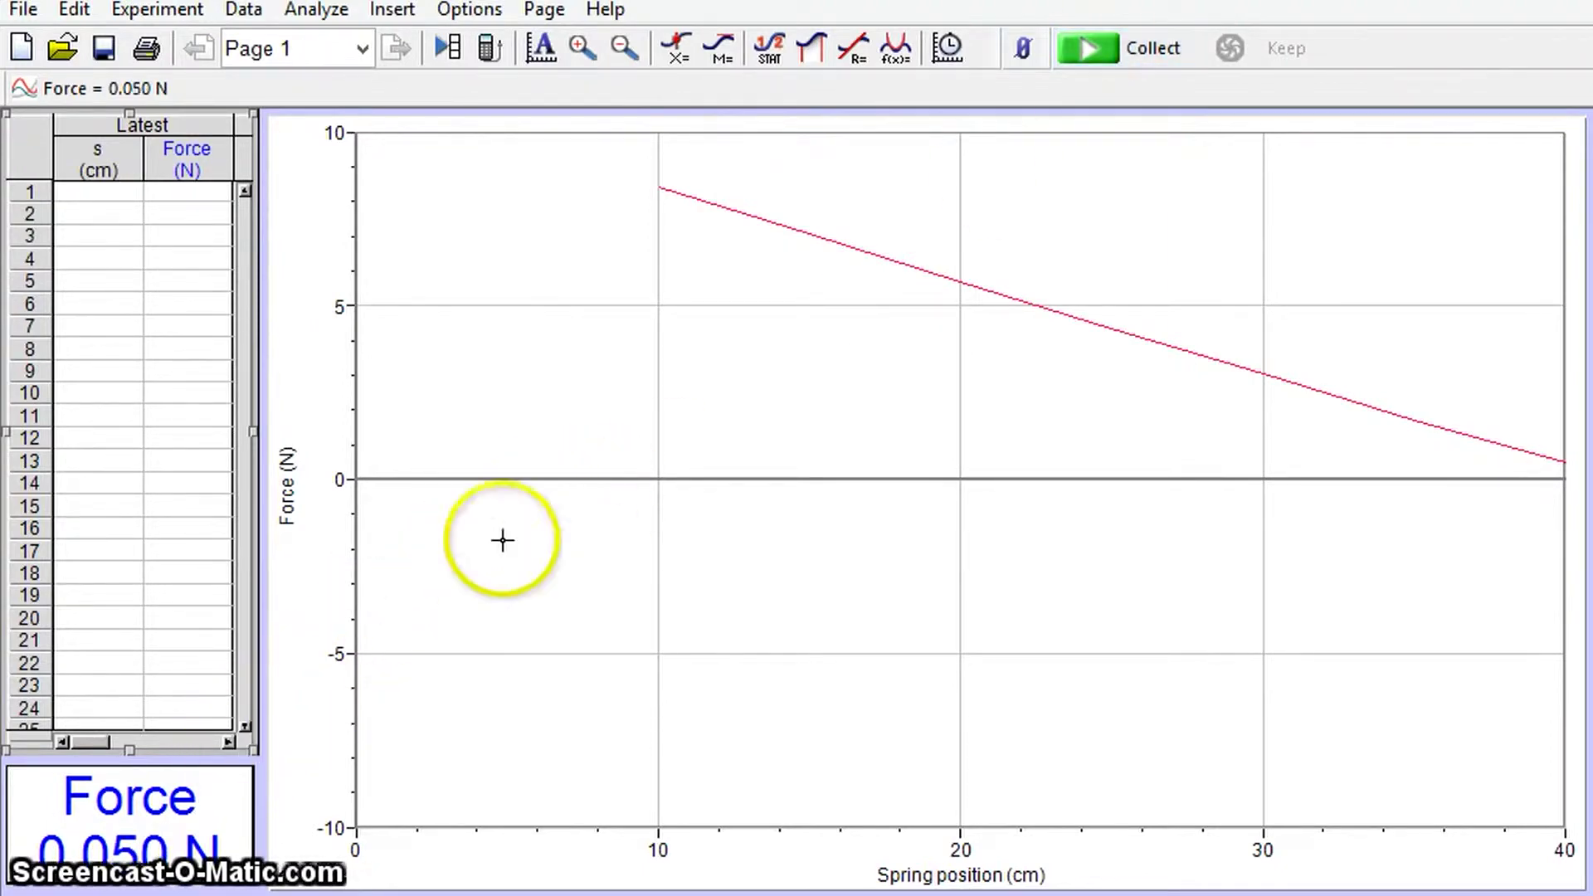
Start collecting a second run and keep its first force reading at a spring position of 40 cm
left_click(1119, 48)
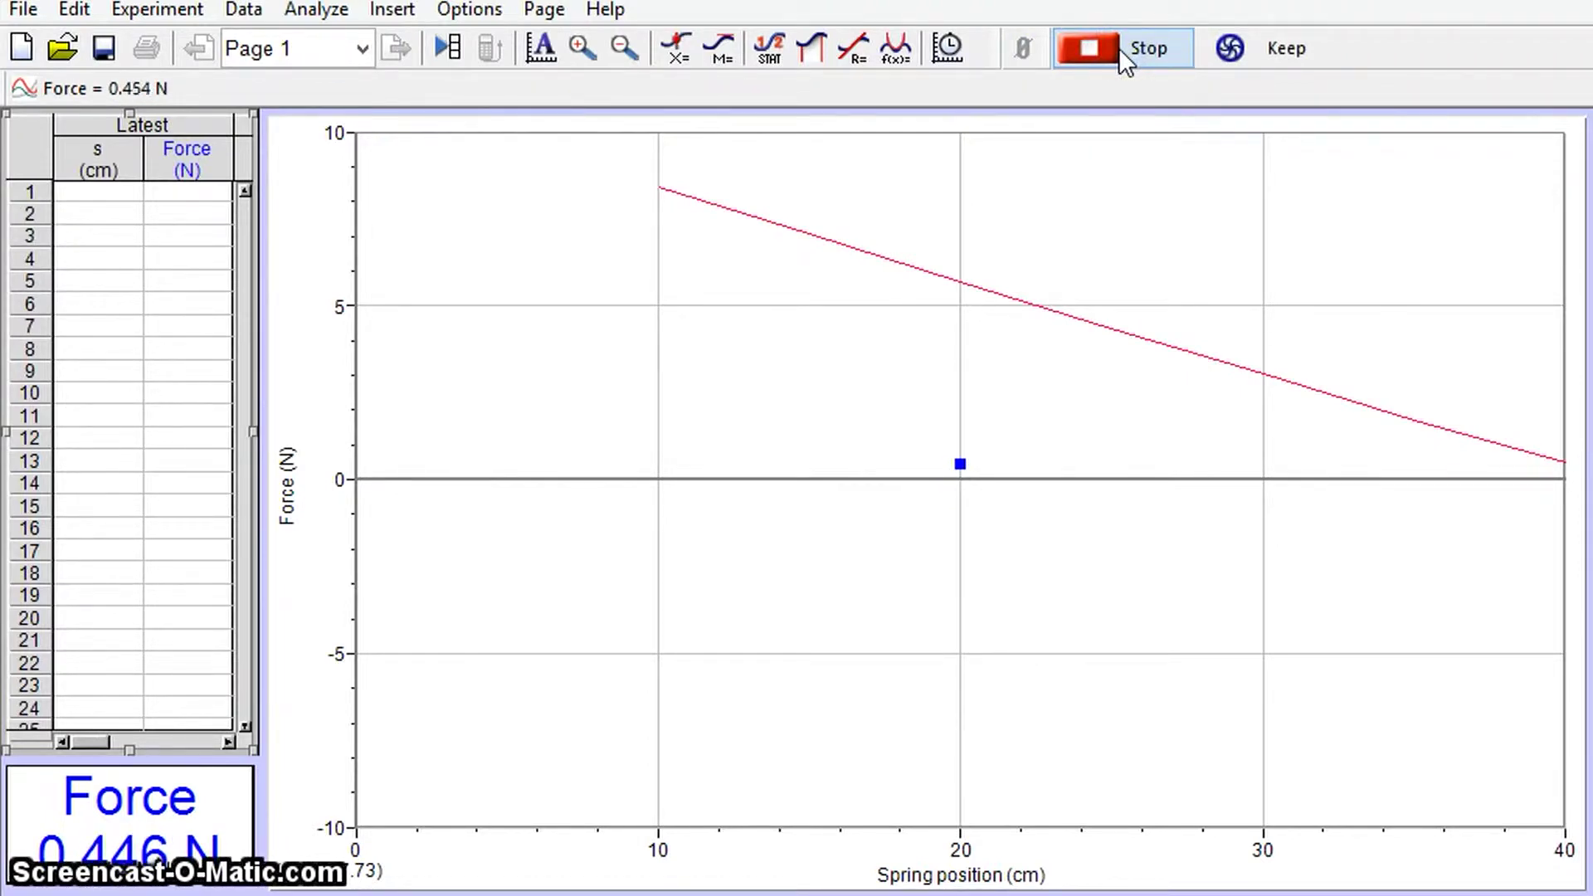
left_click(1236, 50)
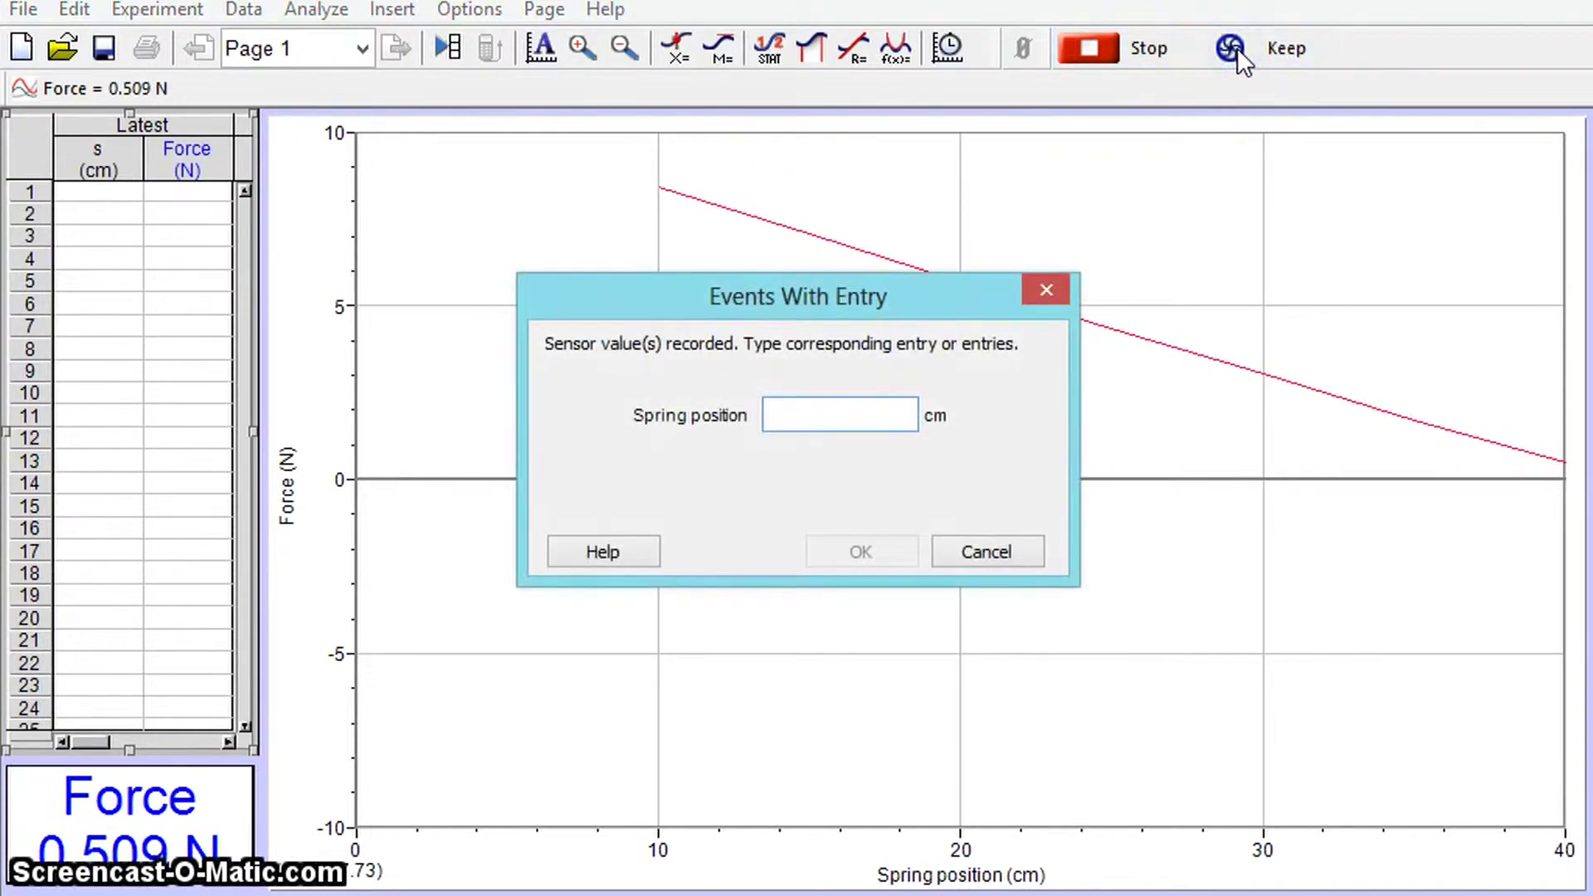
type("40")
key("Return")
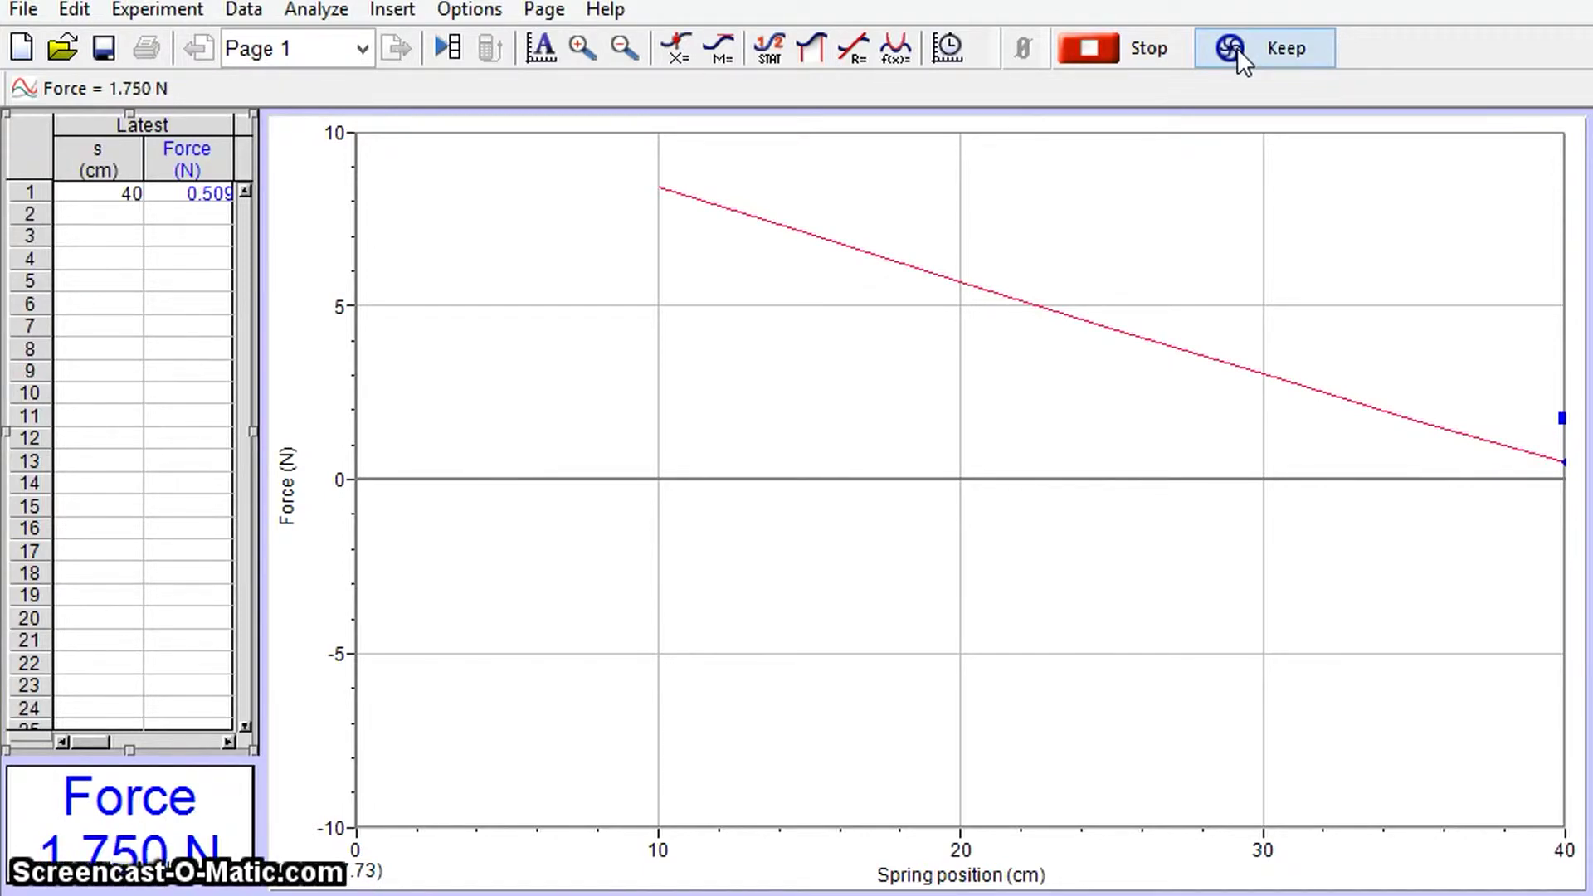
Keep the second run's force readings from 35 cm down to 10 cm in 5 cm increments, and stop the collection
left_click(1242, 60)
type("3")
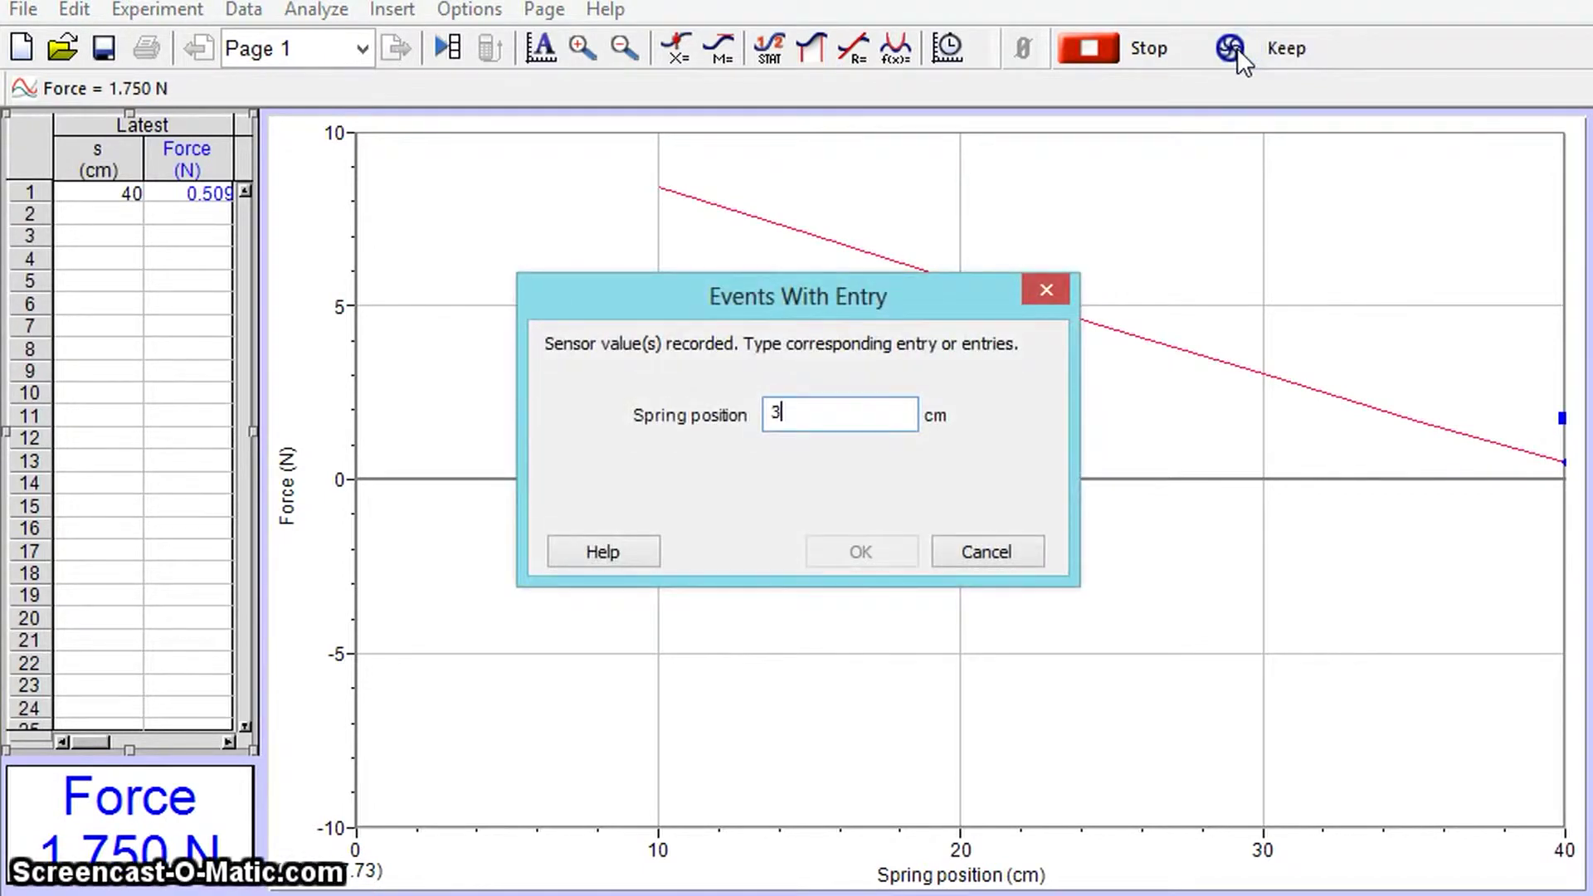
type("5")
key("Return")
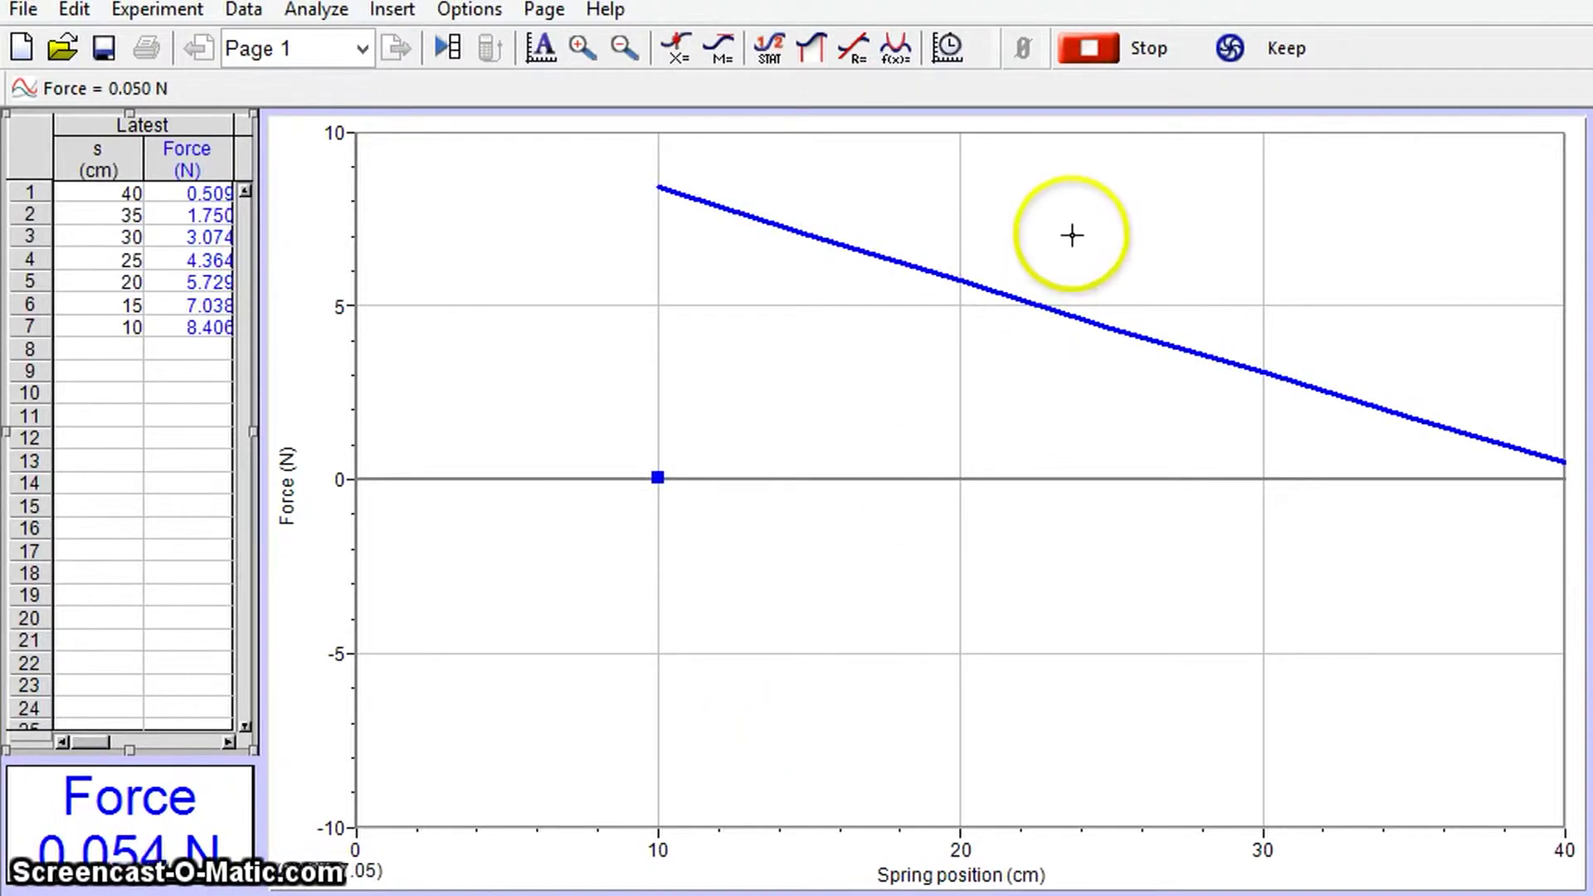
left_click(1090, 50)
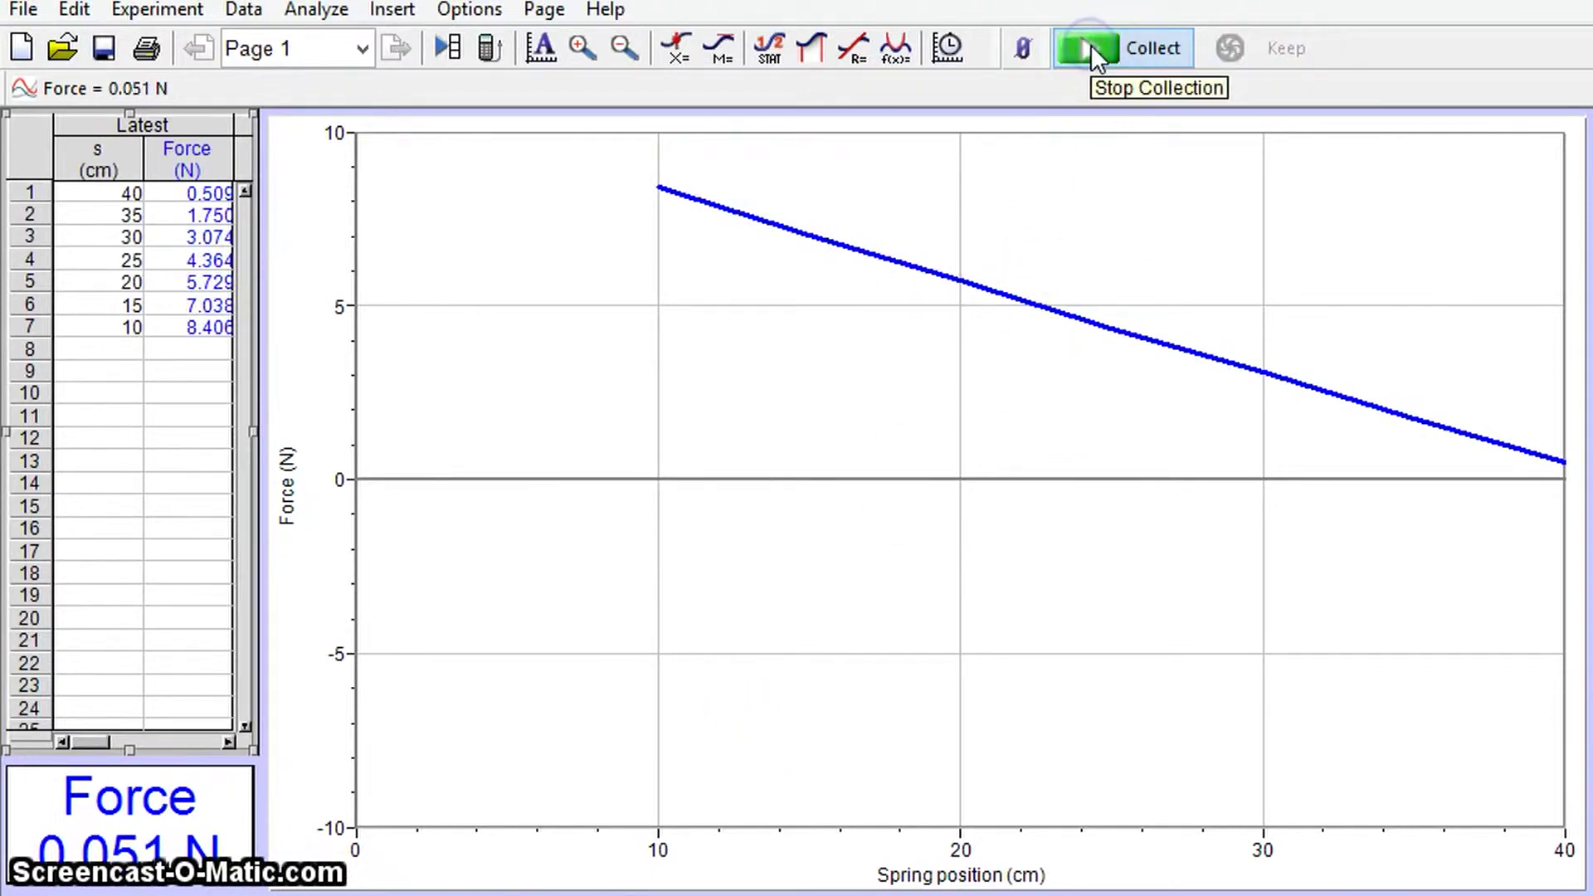
Store the second run and collect a third run of force readings from 40 cm down to 10 cm in 5 cm increments
left_click(145, 12)
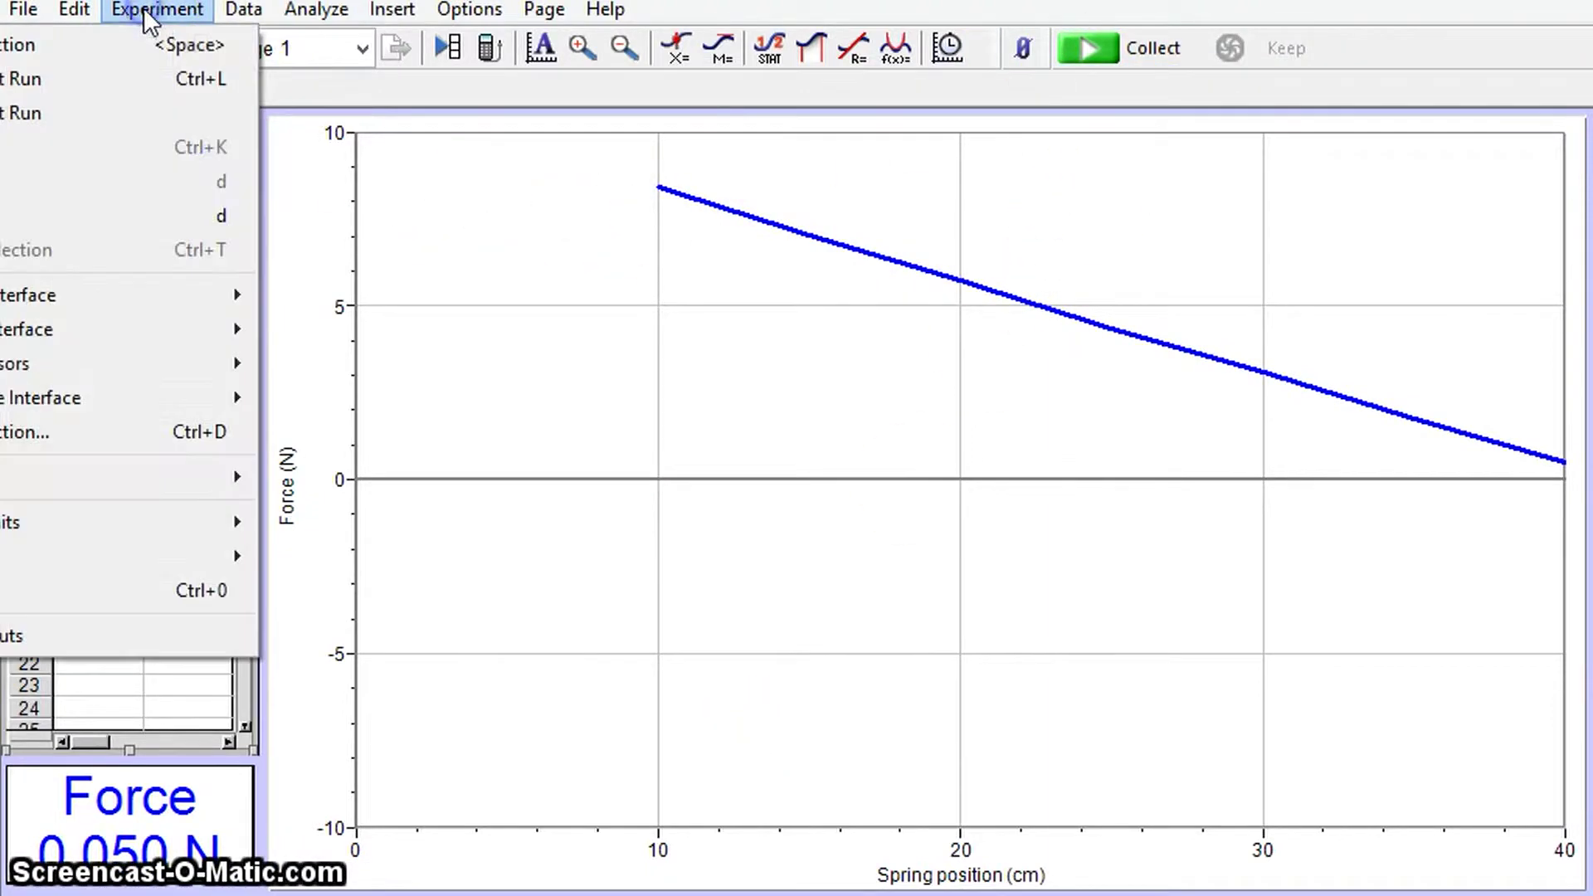
left_click(56, 74)
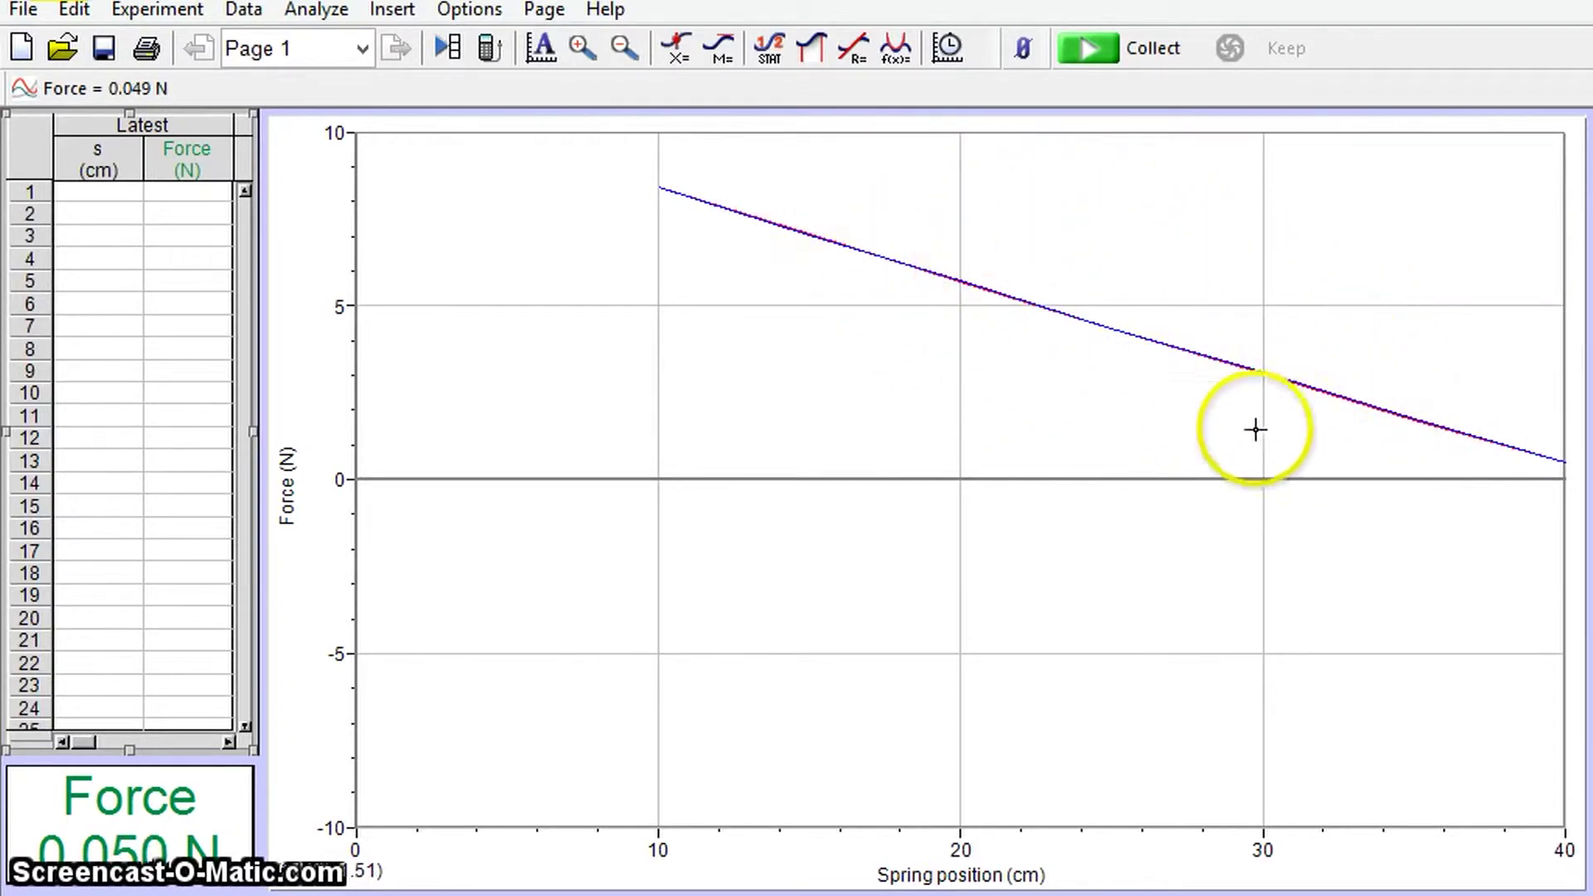
left_click(1084, 53)
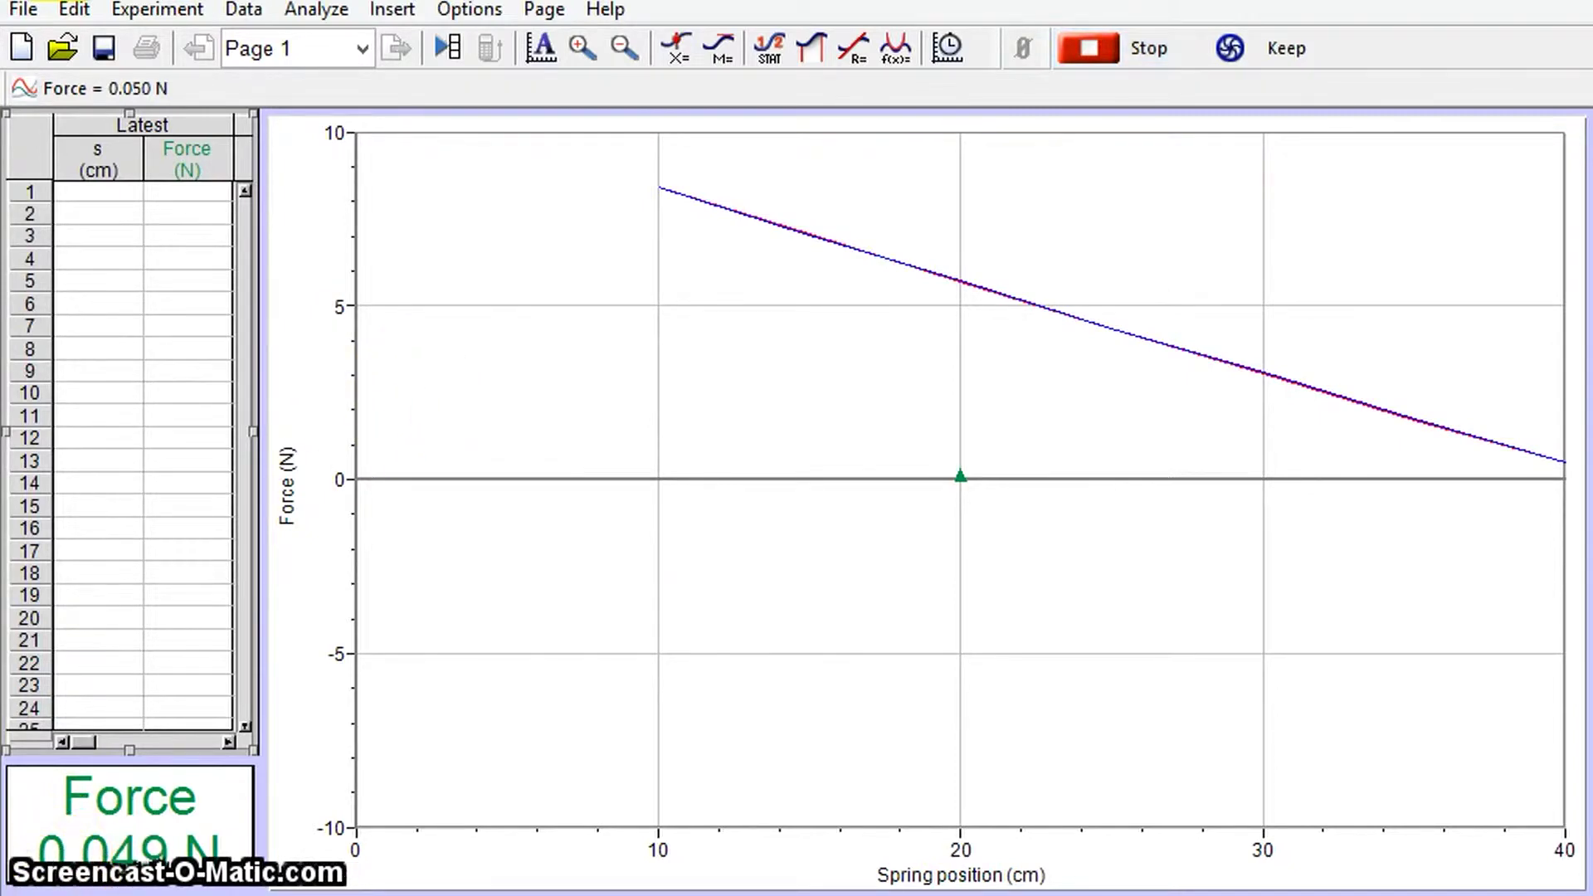
left_click(1173, 55)
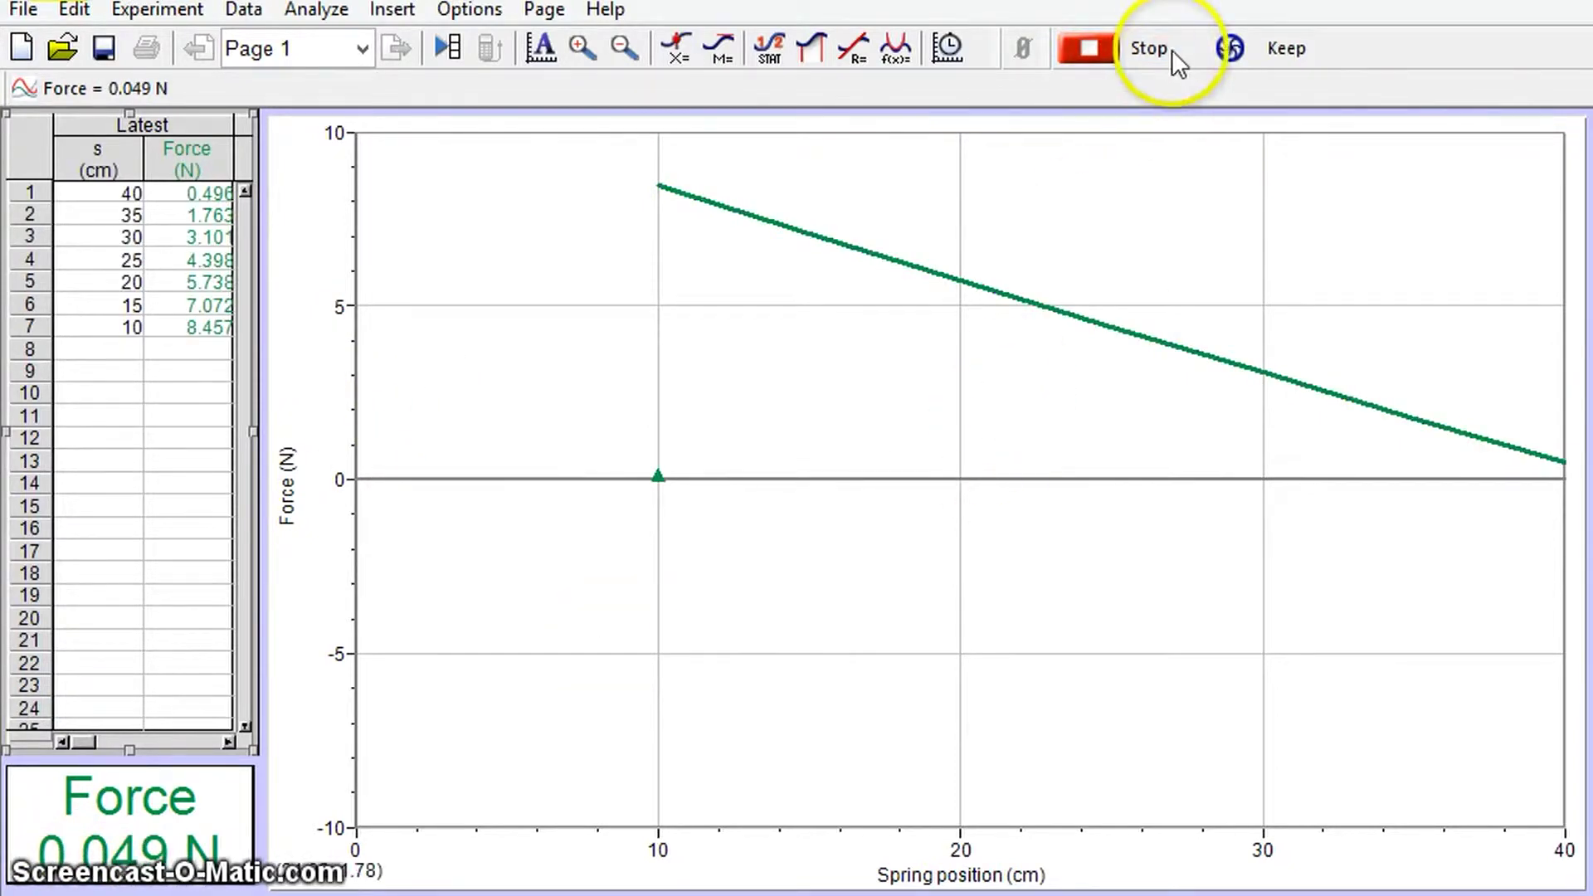
Stop the third run's collection and widen the data table to show the Latest, Run 1 and Run 2 columns
left_click(1107, 46)
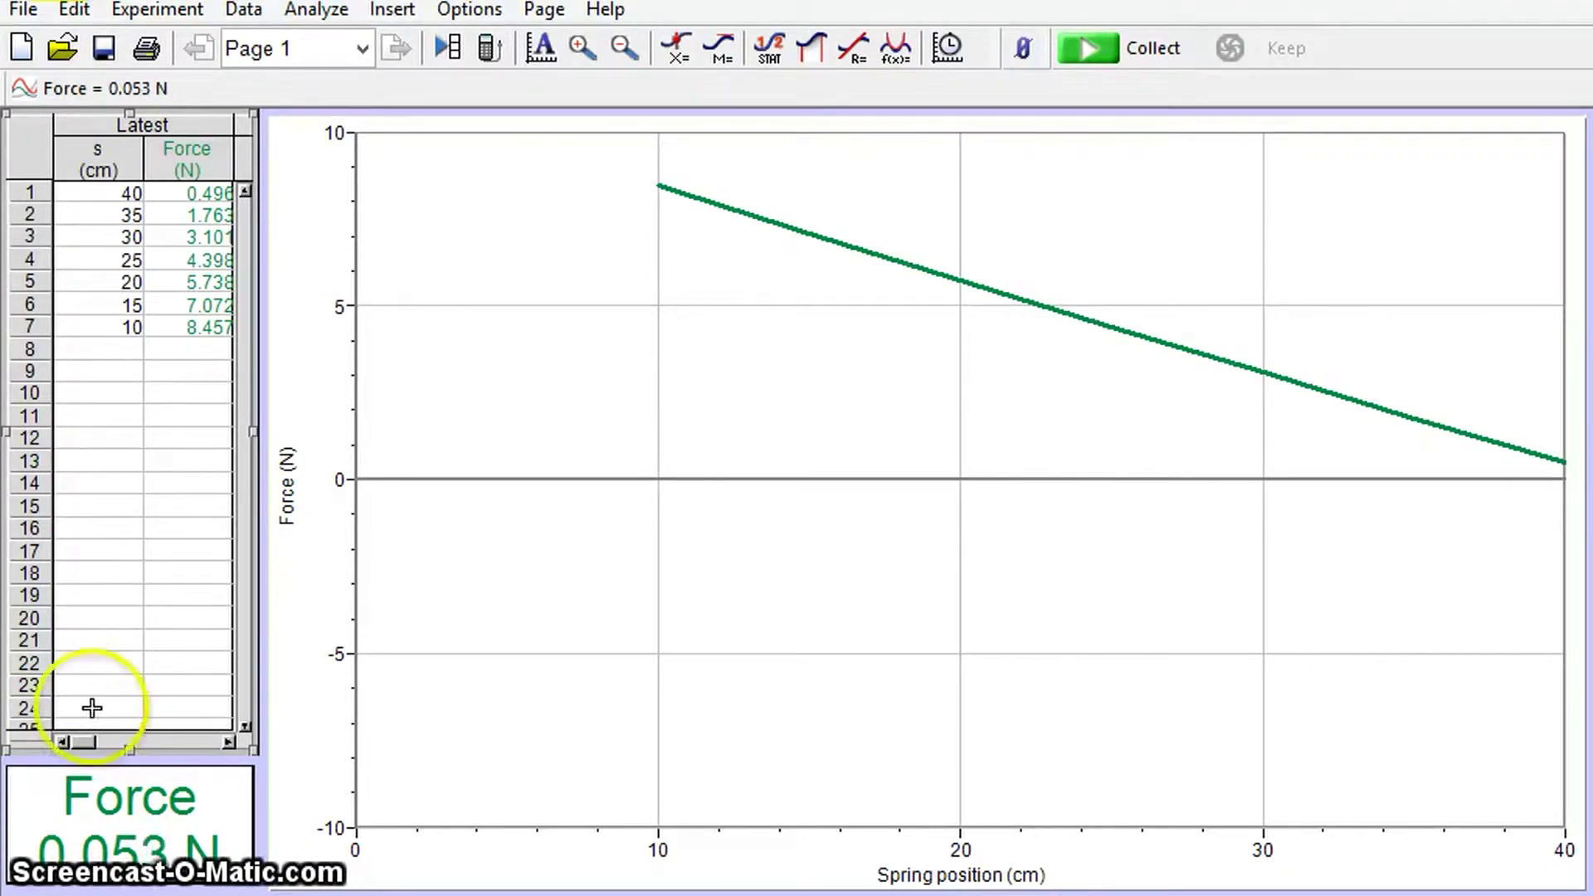
left_click(157, 518)
left_click(254, 424)
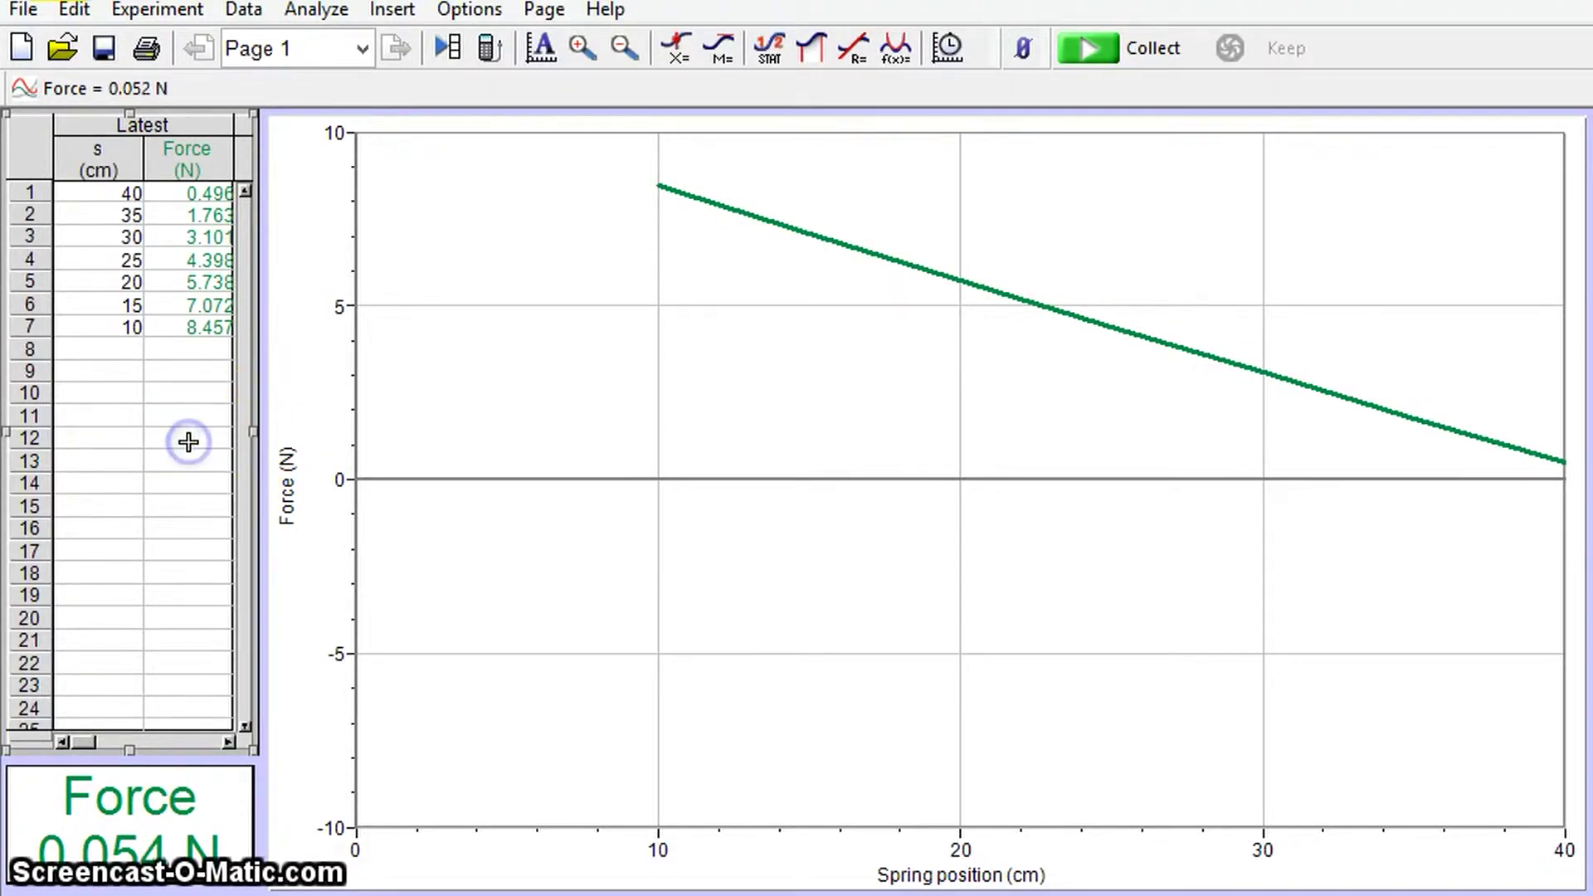
left_click(262, 432)
left_click_drag(259, 430, 792, 431)
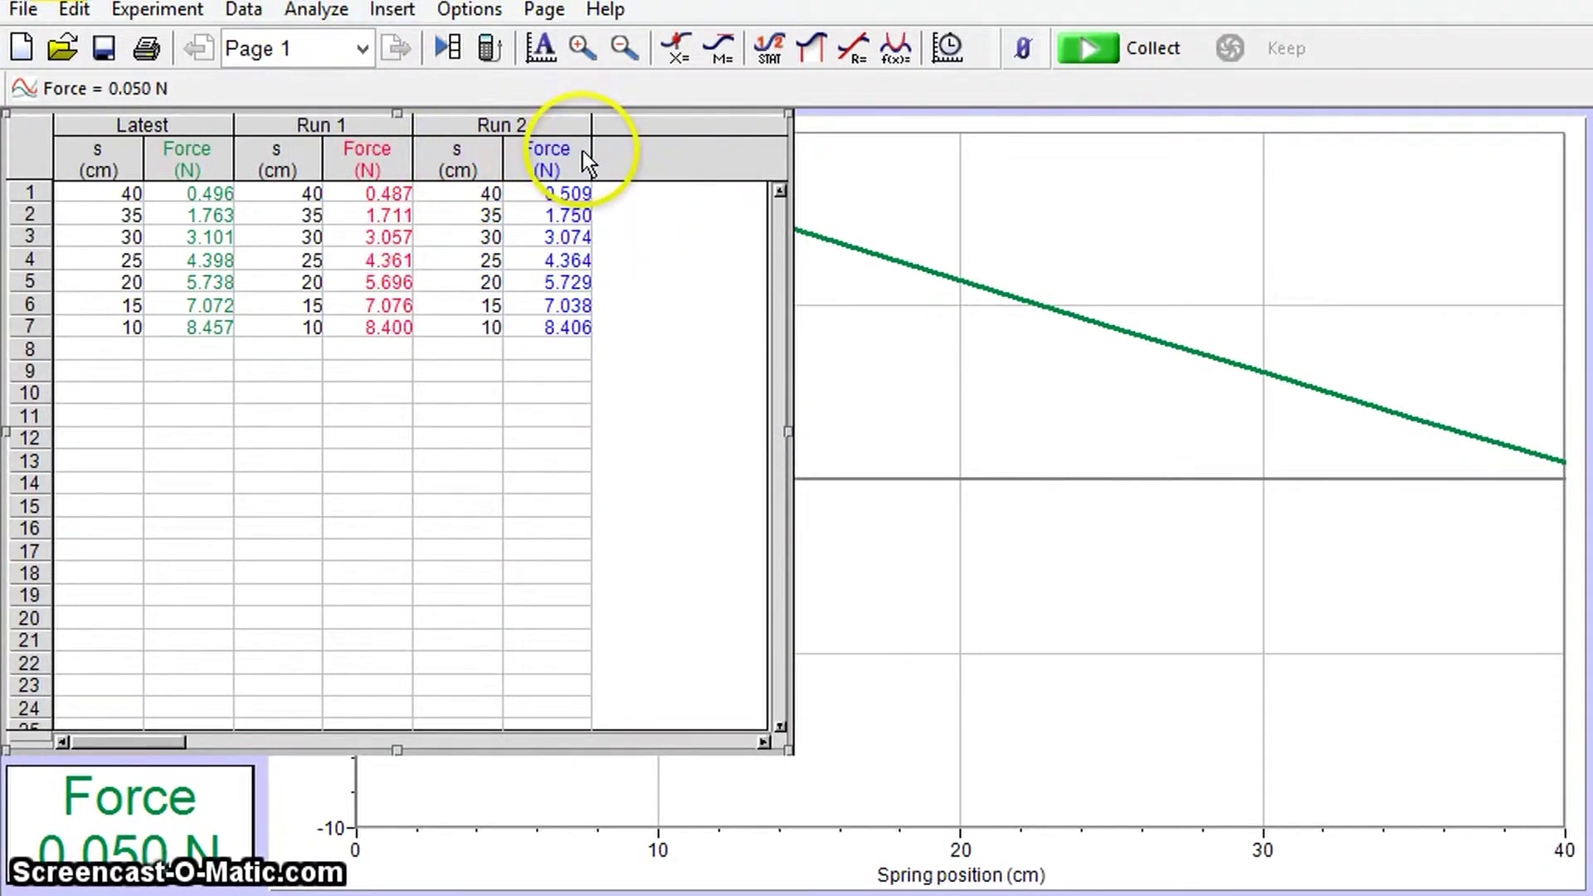
Start a new calculated column named Average force with short name F and units N
left_click(390, 11)
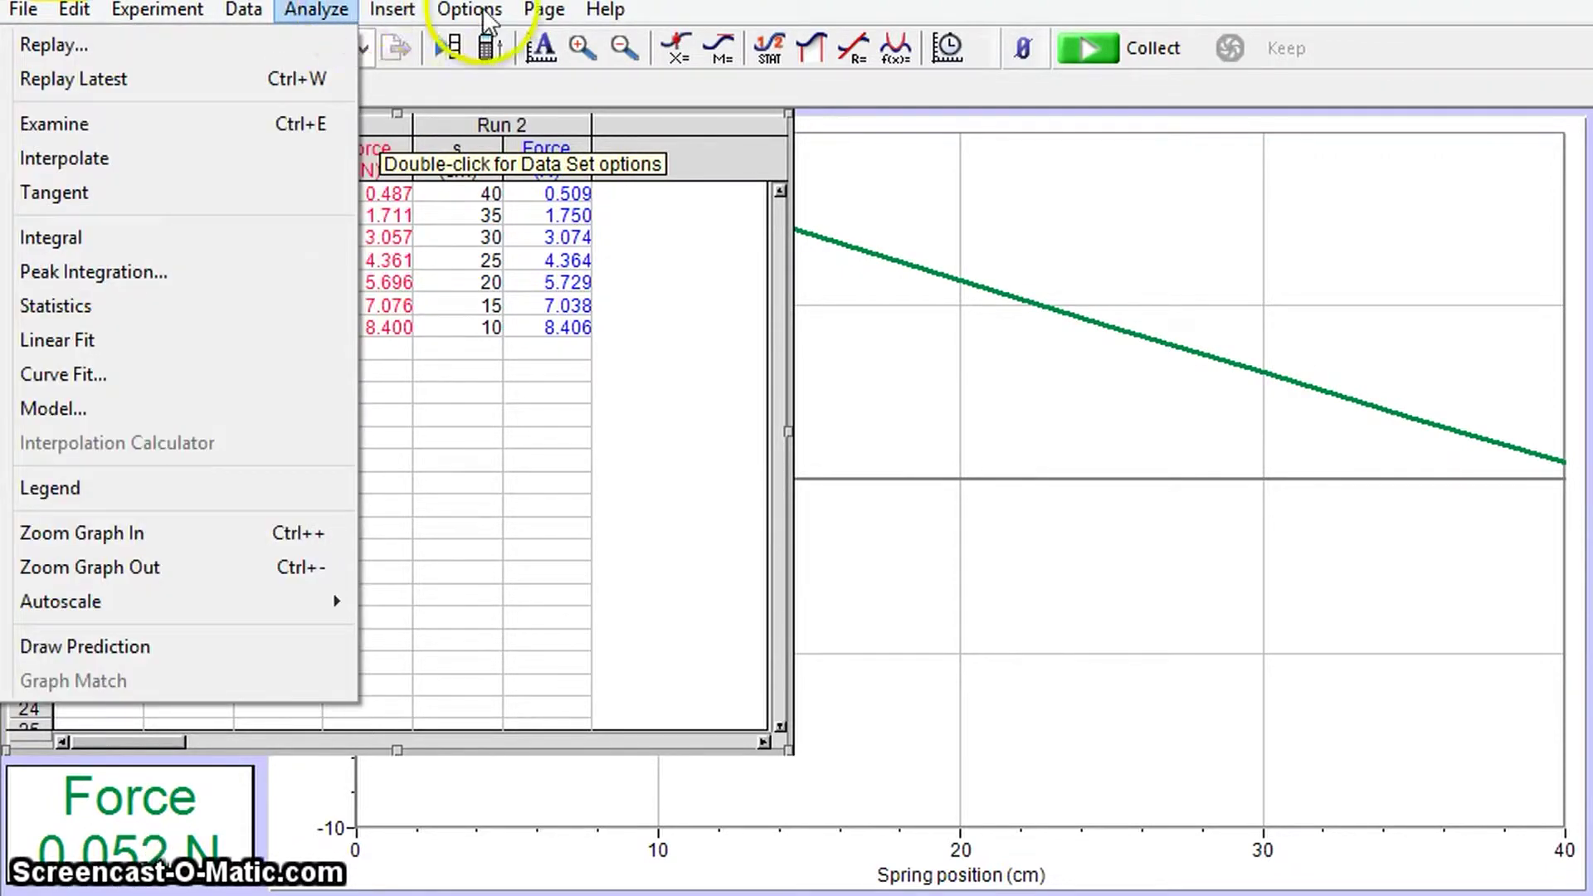
mouse_move(229, 20)
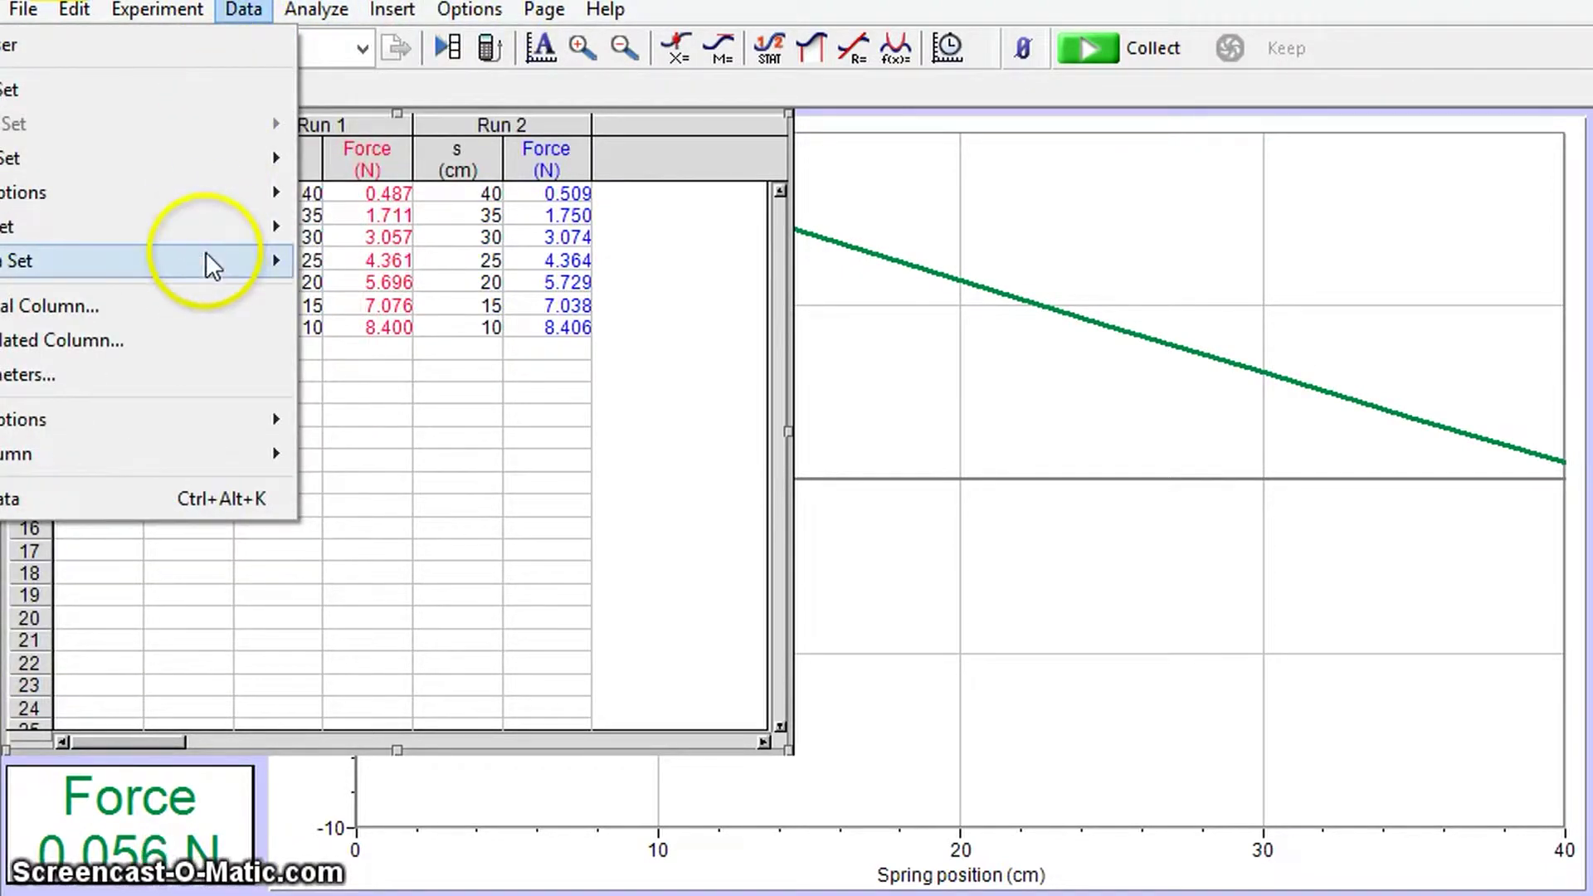
left_click(189, 340)
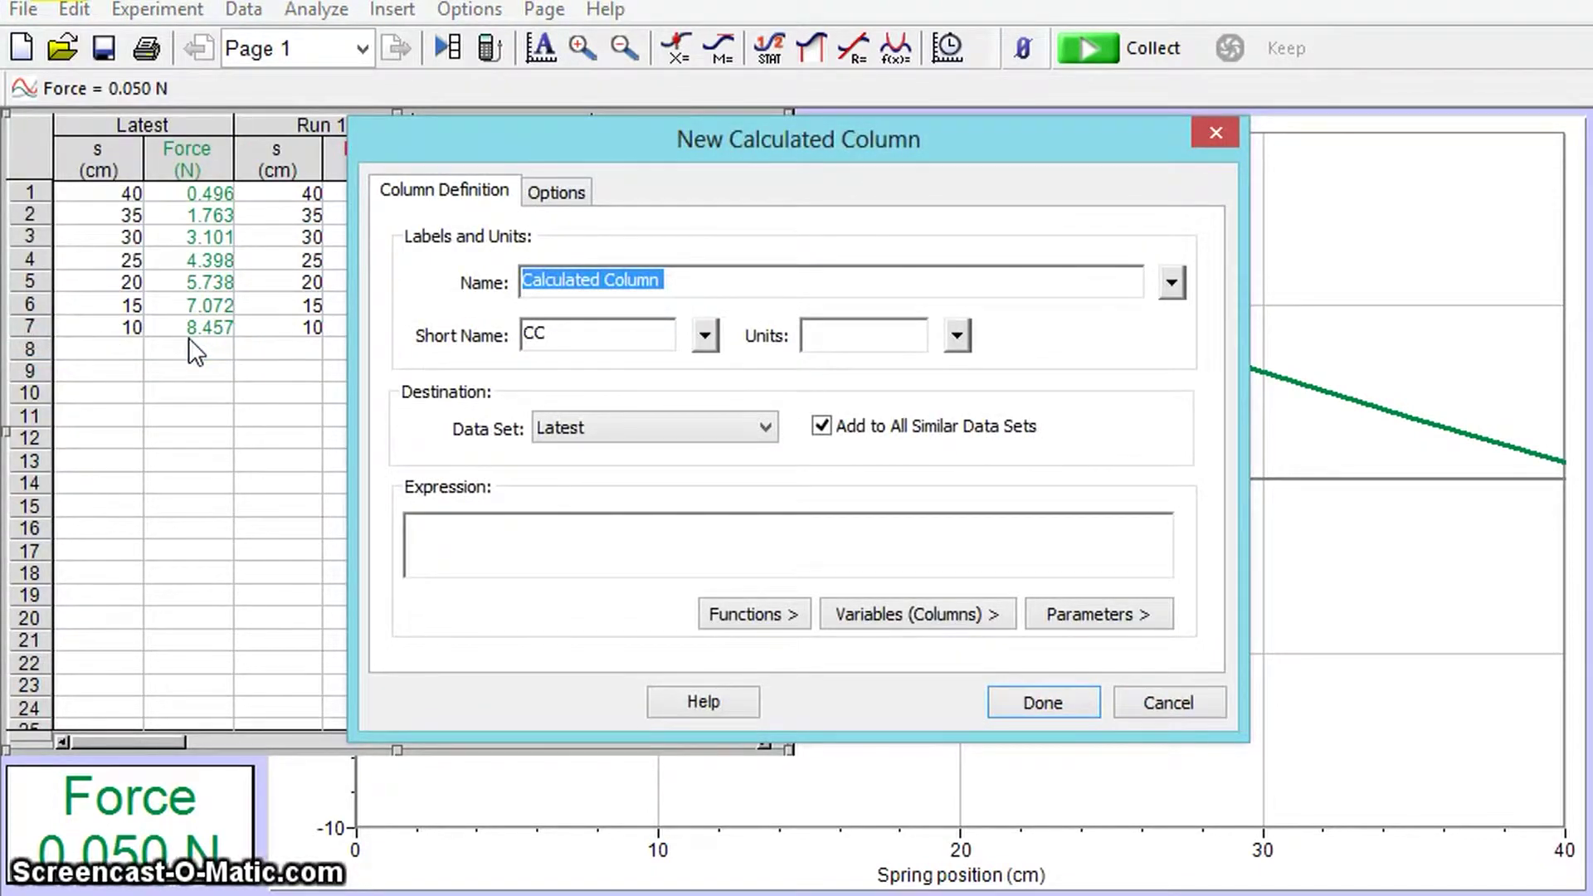
type("Ave")
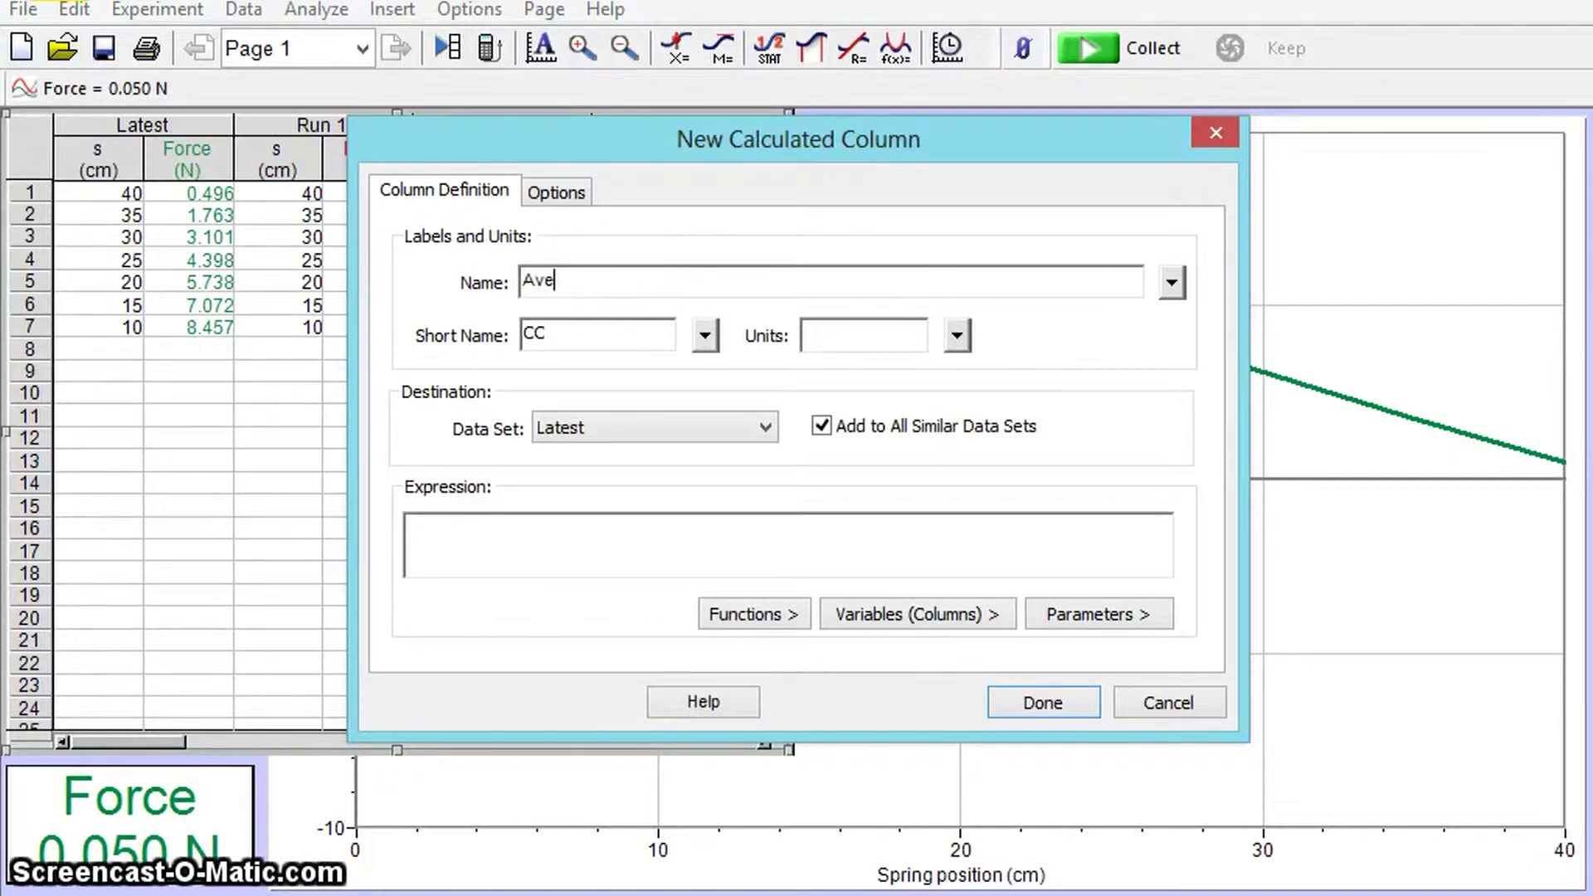
type("rage force")
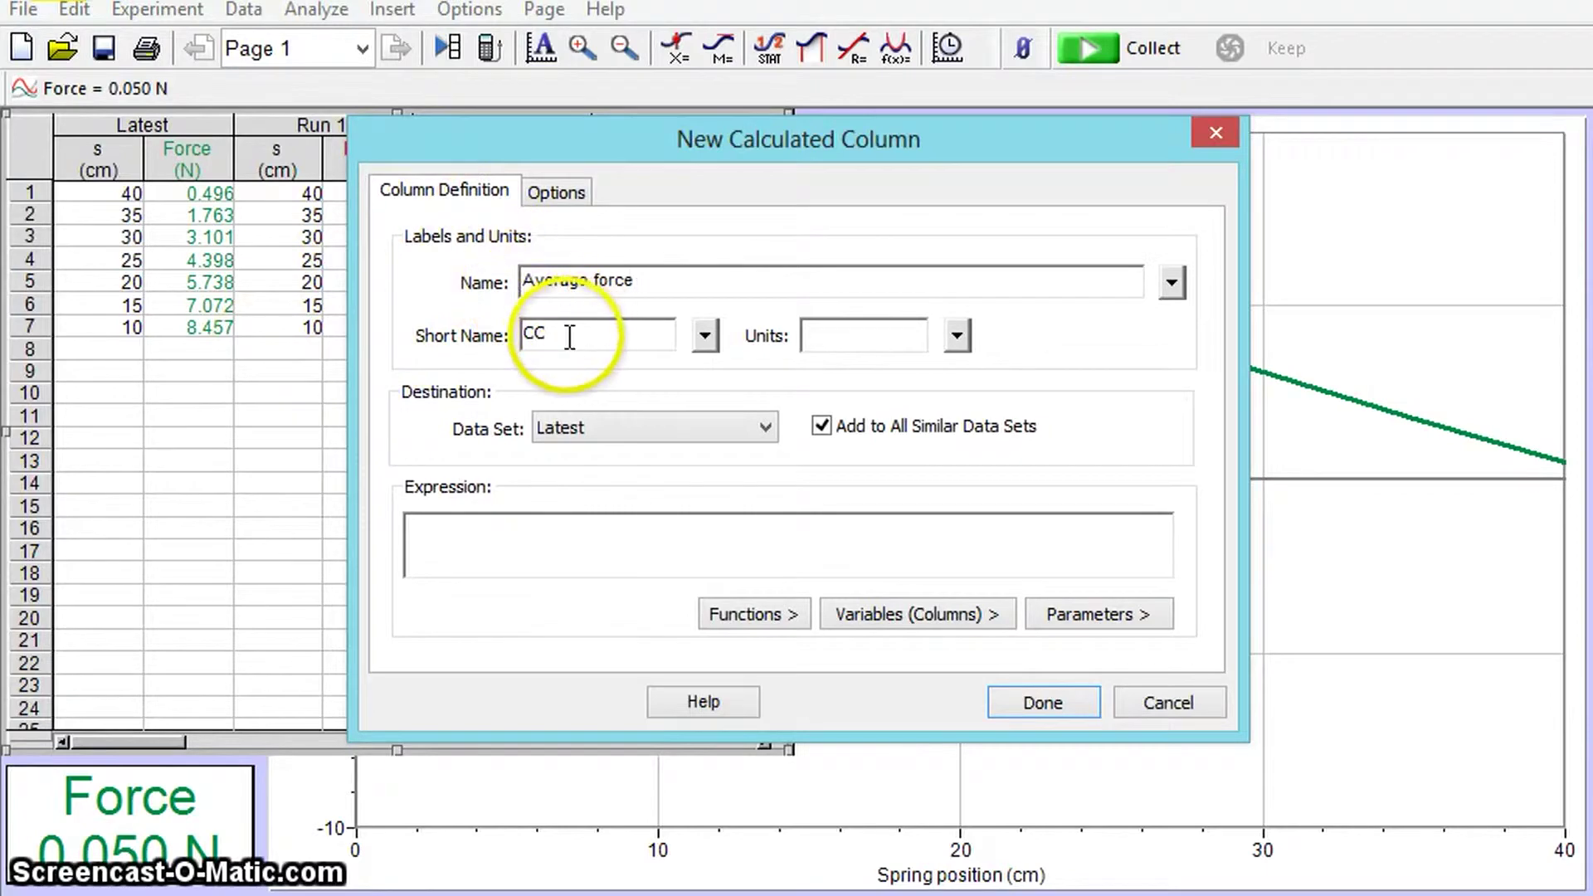
double_click(531, 334)
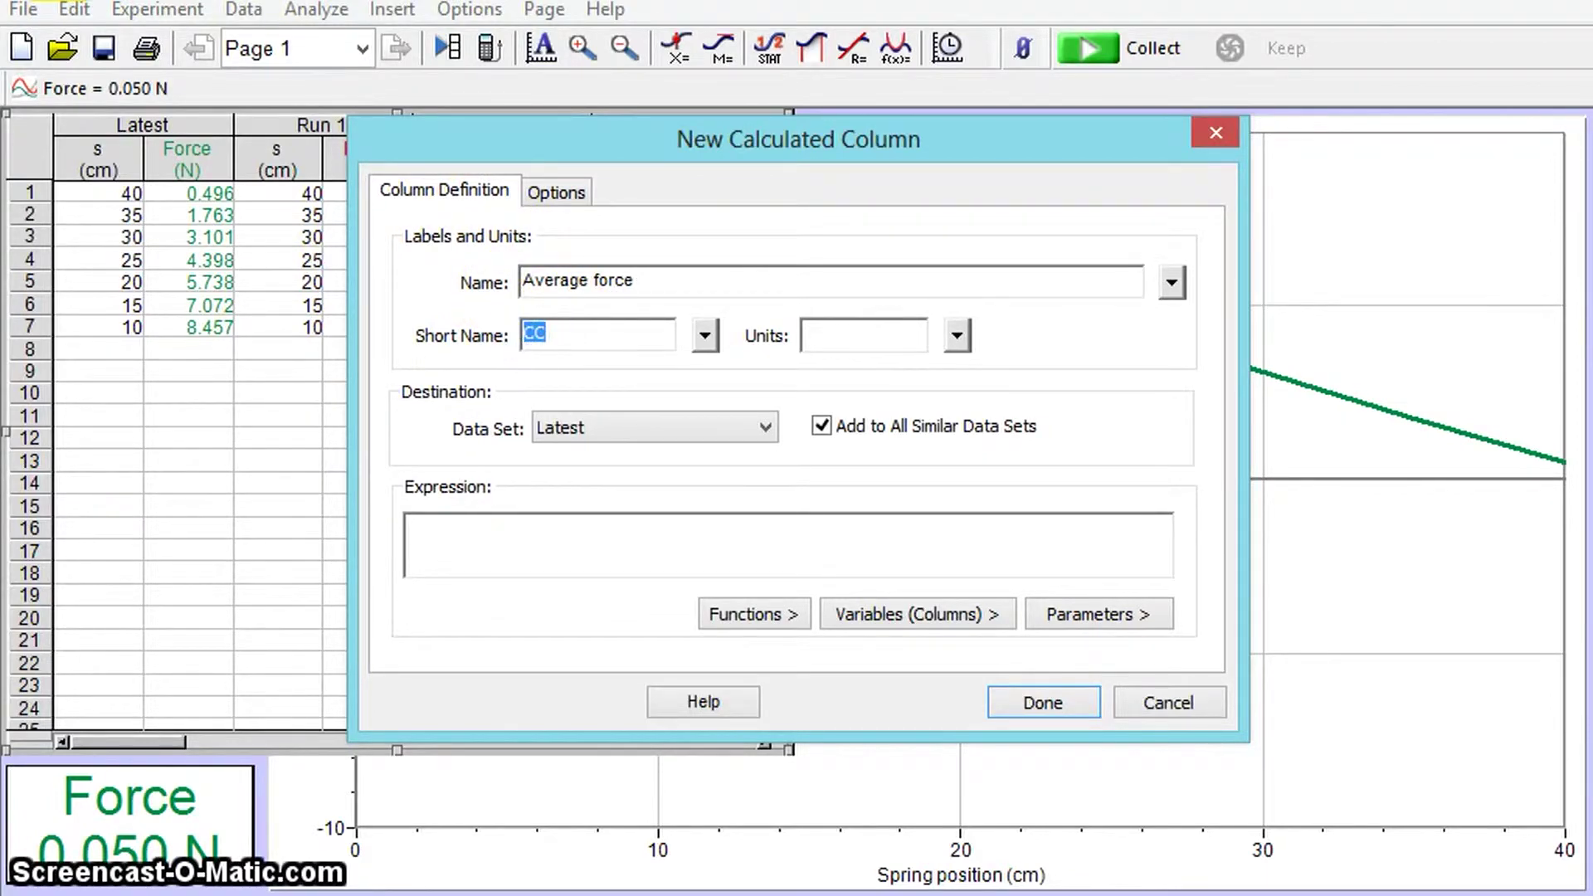
left_click(828, 341)
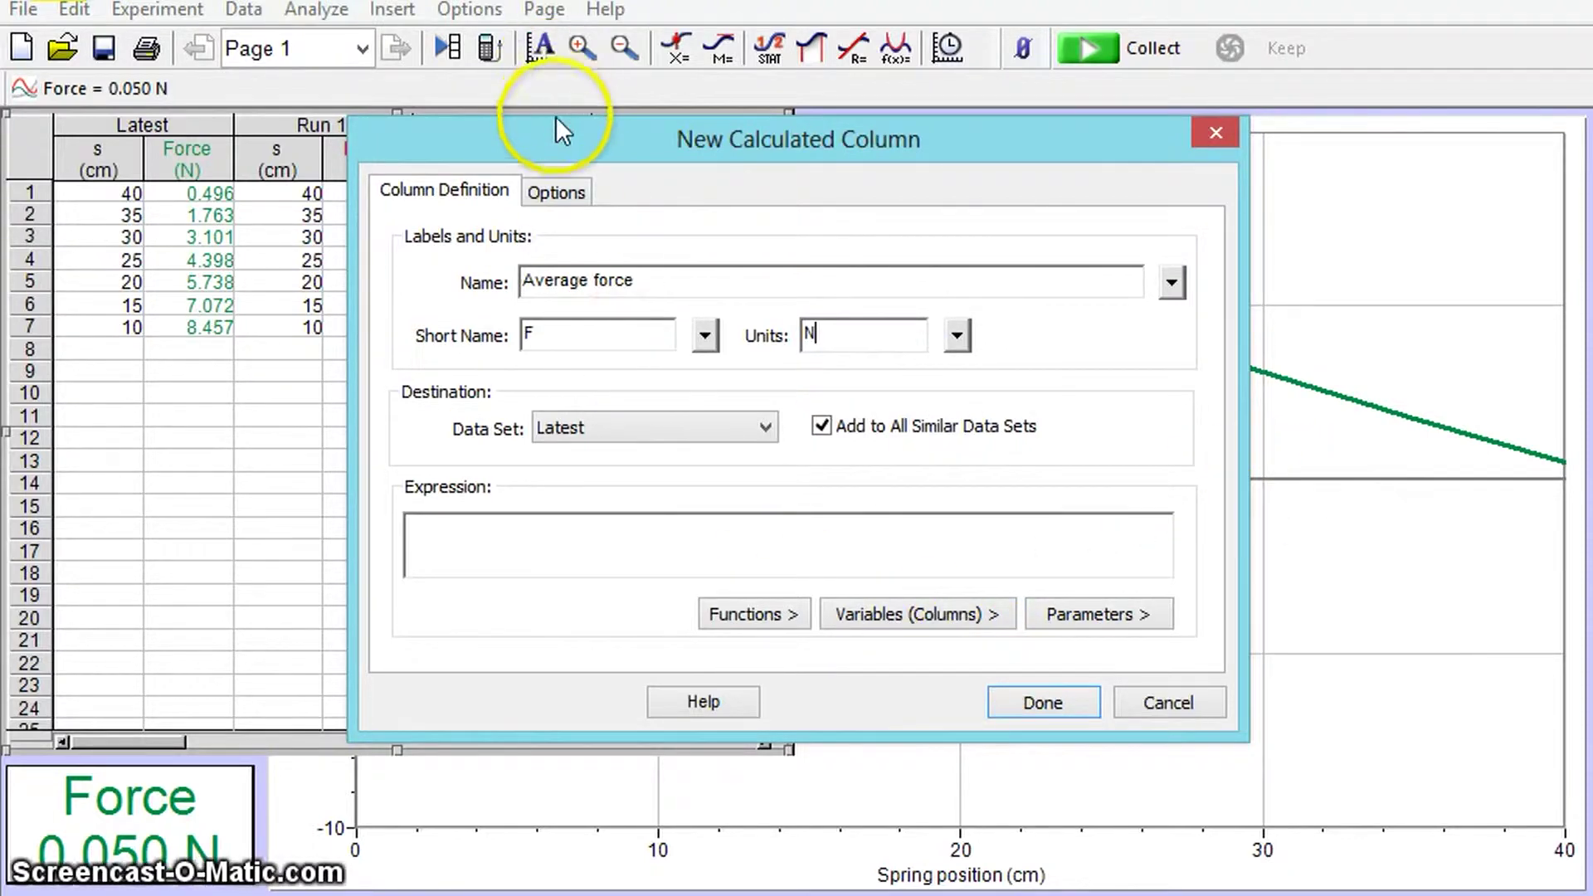
Move the column definition dialog clear of the data table and insert the specific column Latest|Force into the expression
left_click_drag(556, 129, 888, 135)
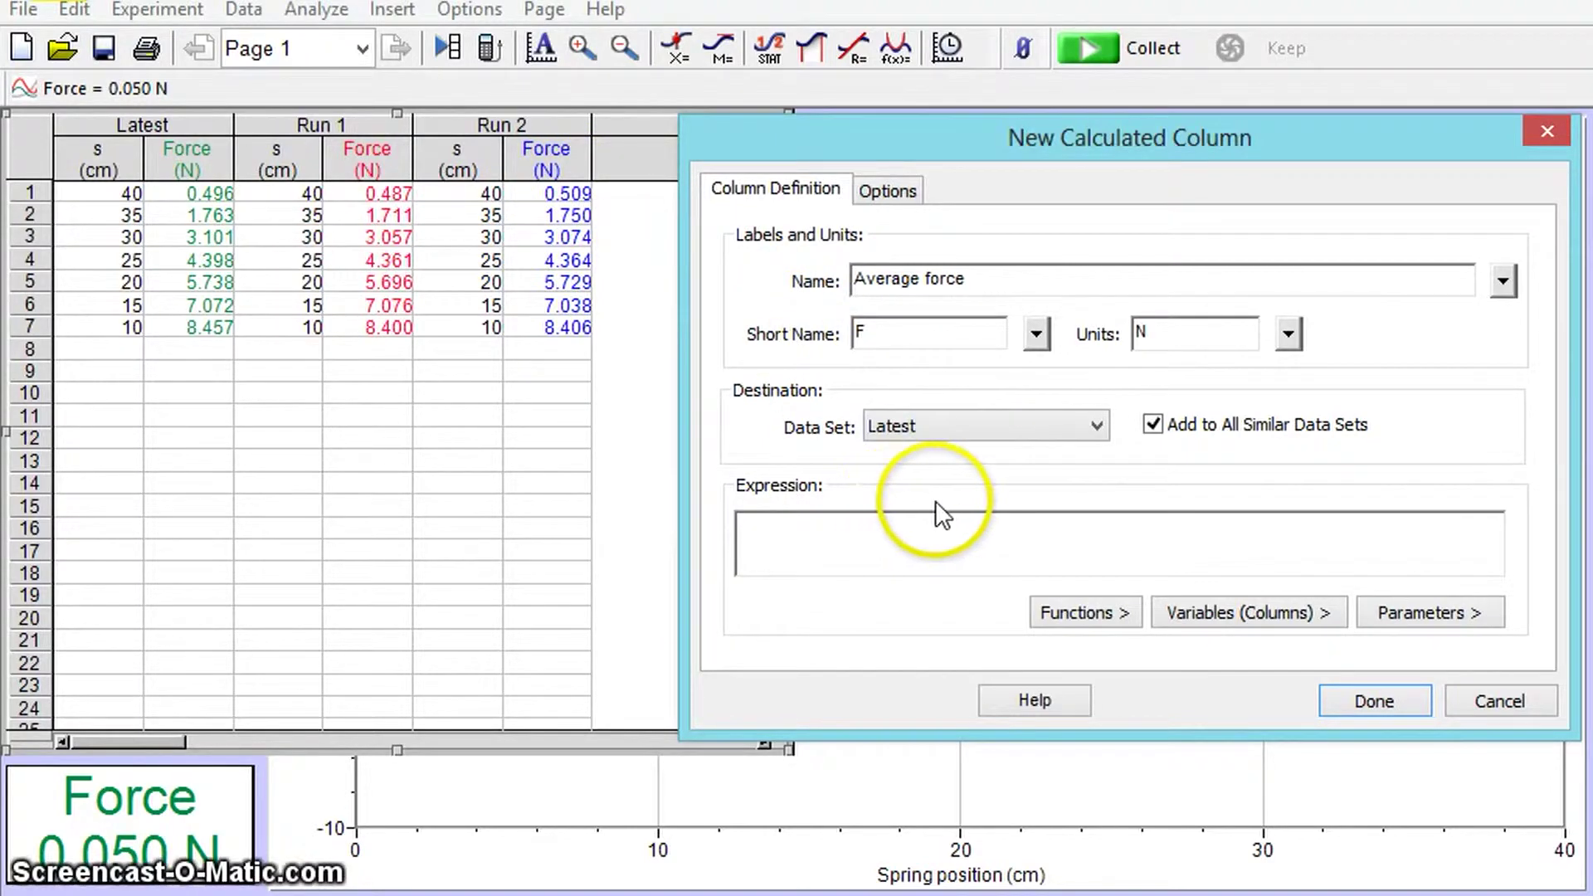
left_click(1275, 620)
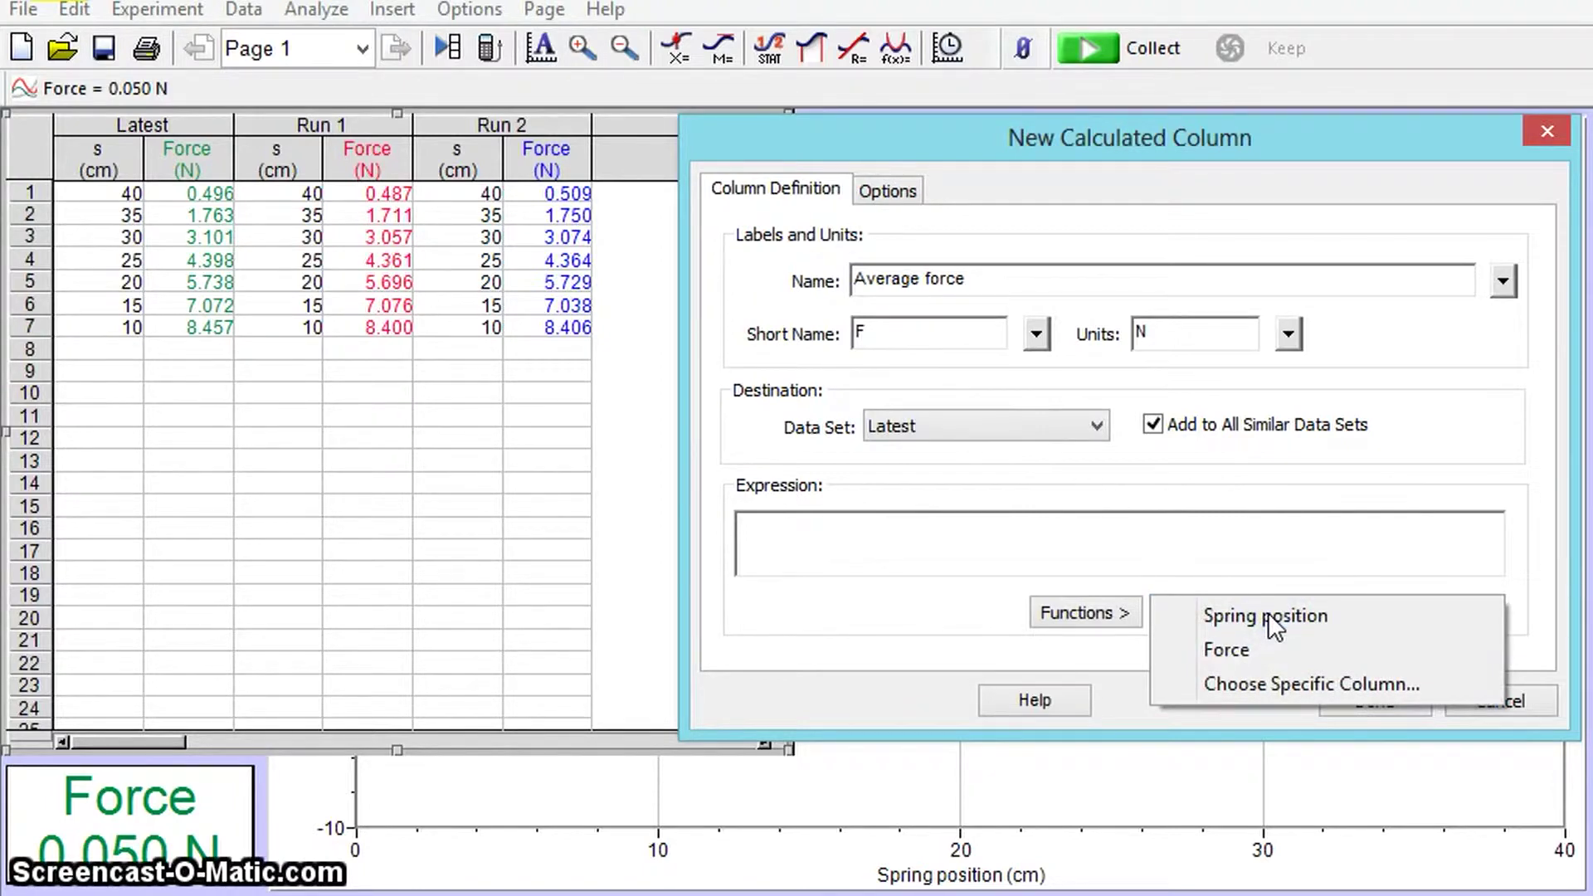
left_click(1245, 679)
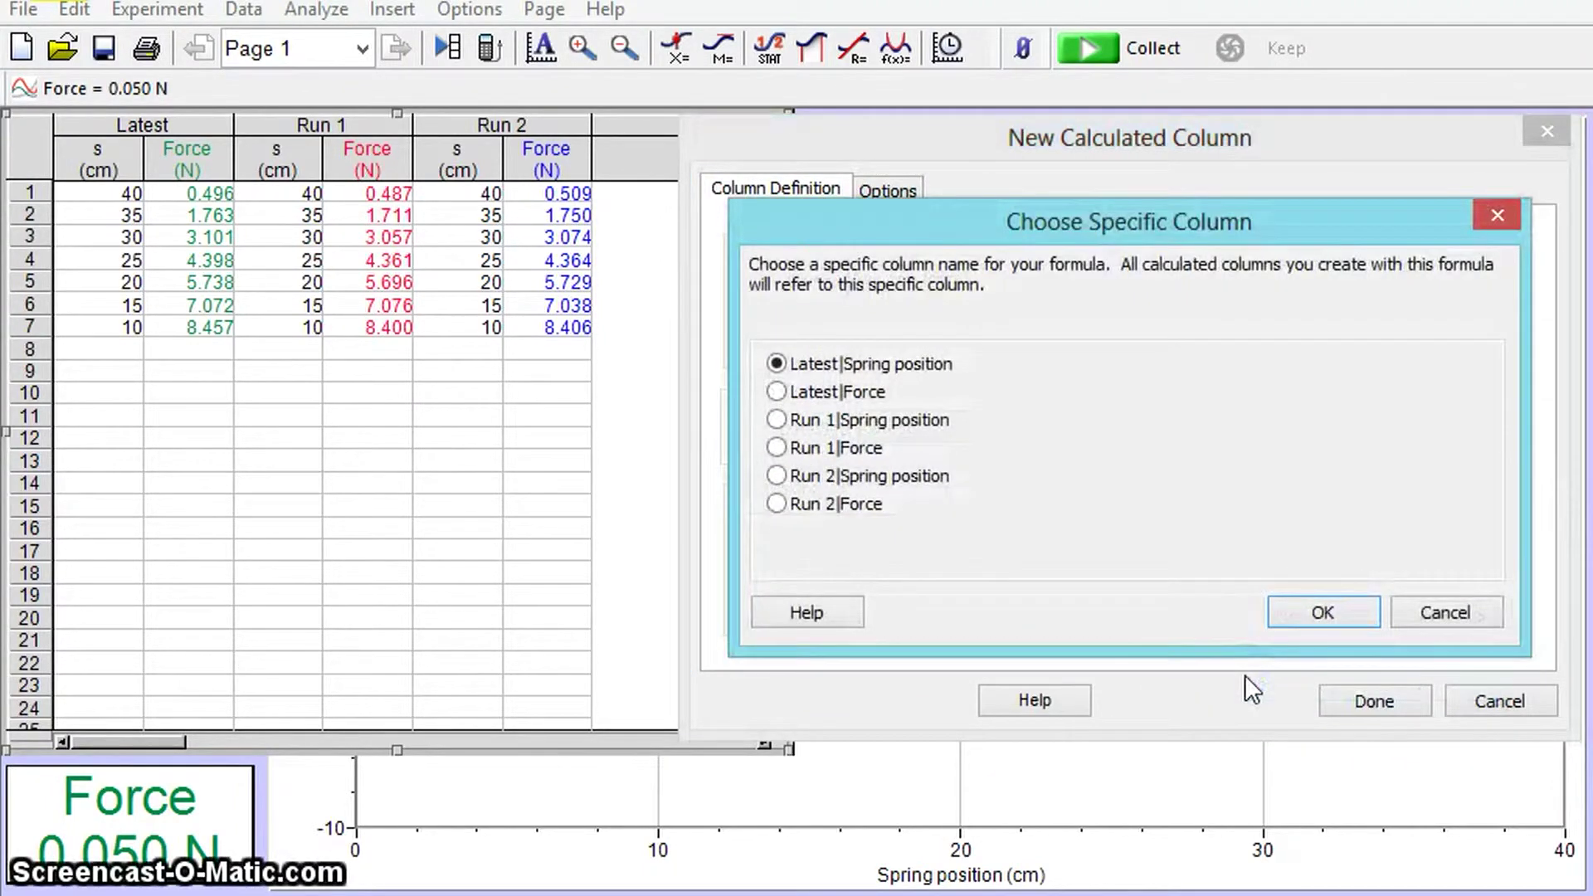
left_click(778, 392)
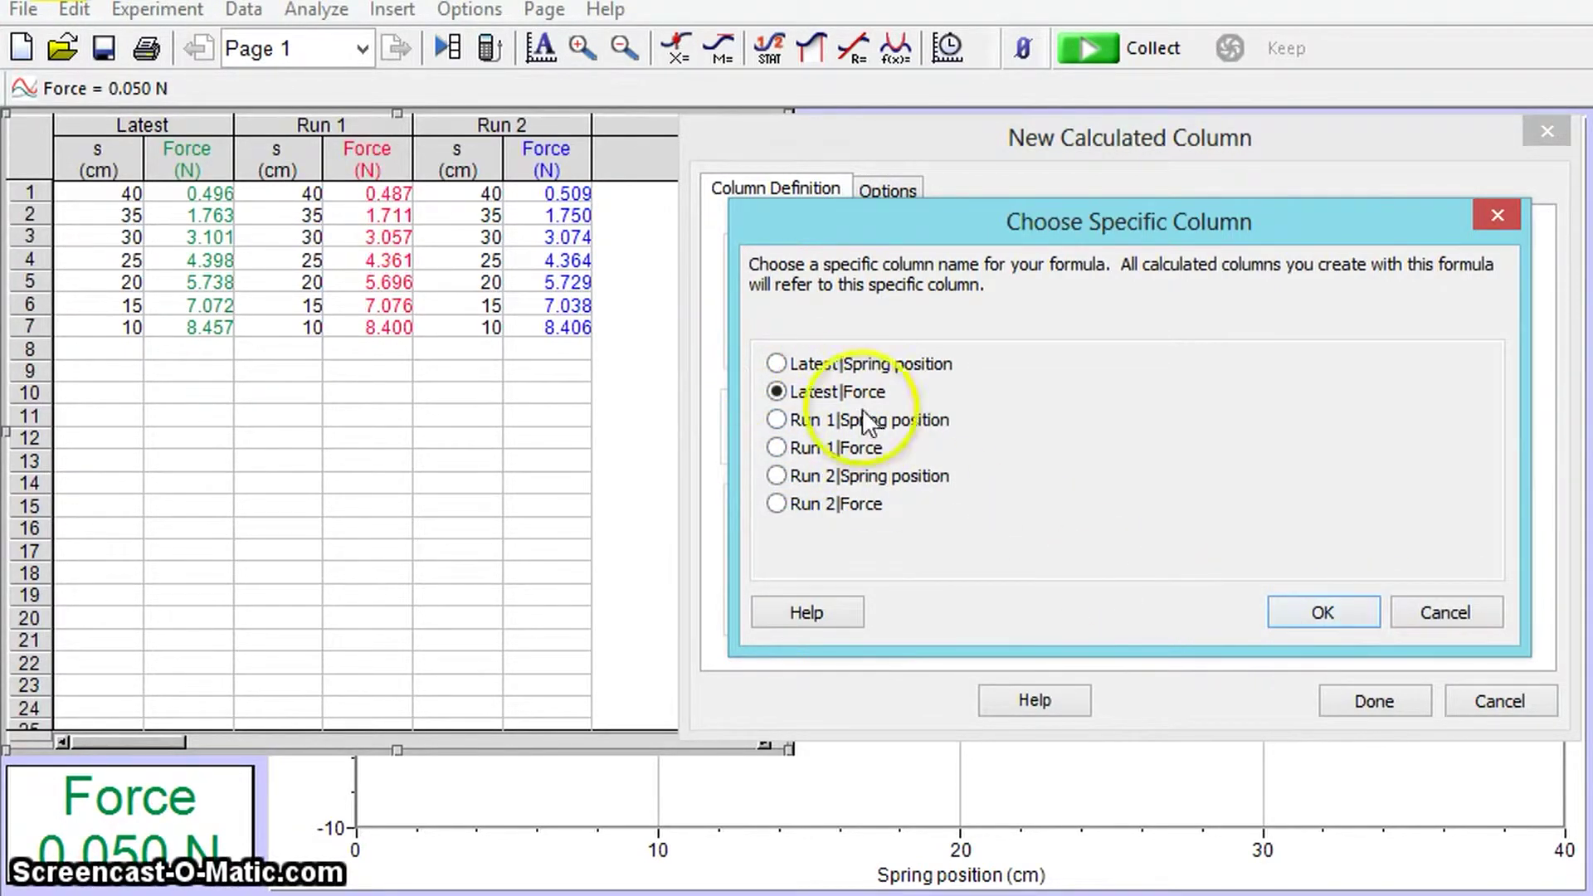
left_click(1328, 618)
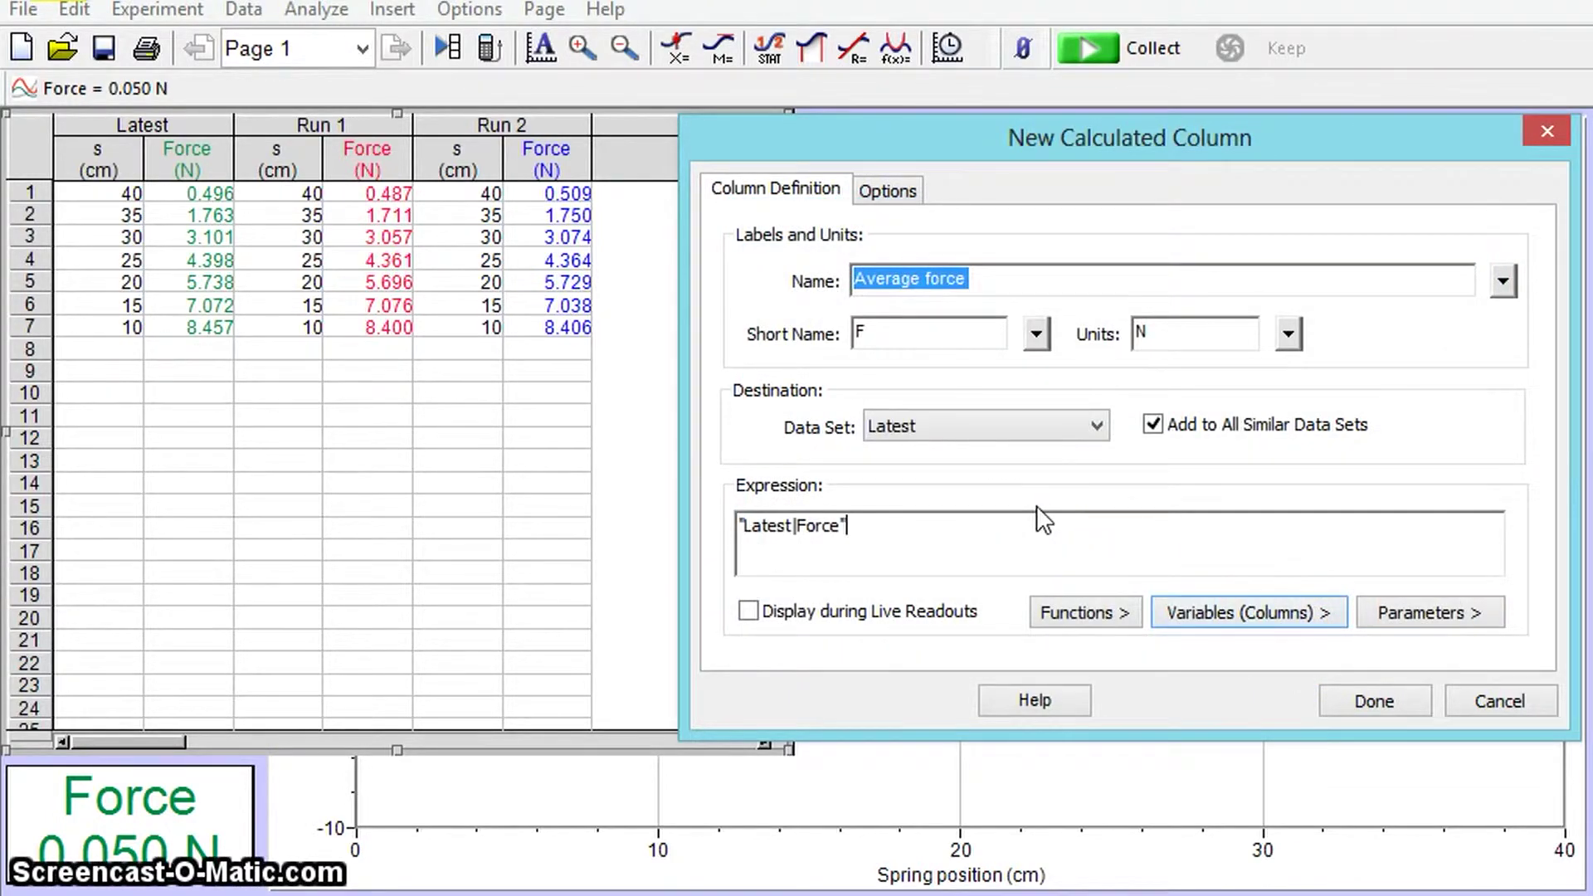
Add the specific column Run 1|Force to the expression after a plus sign
type("+")
left_click(1227, 536)
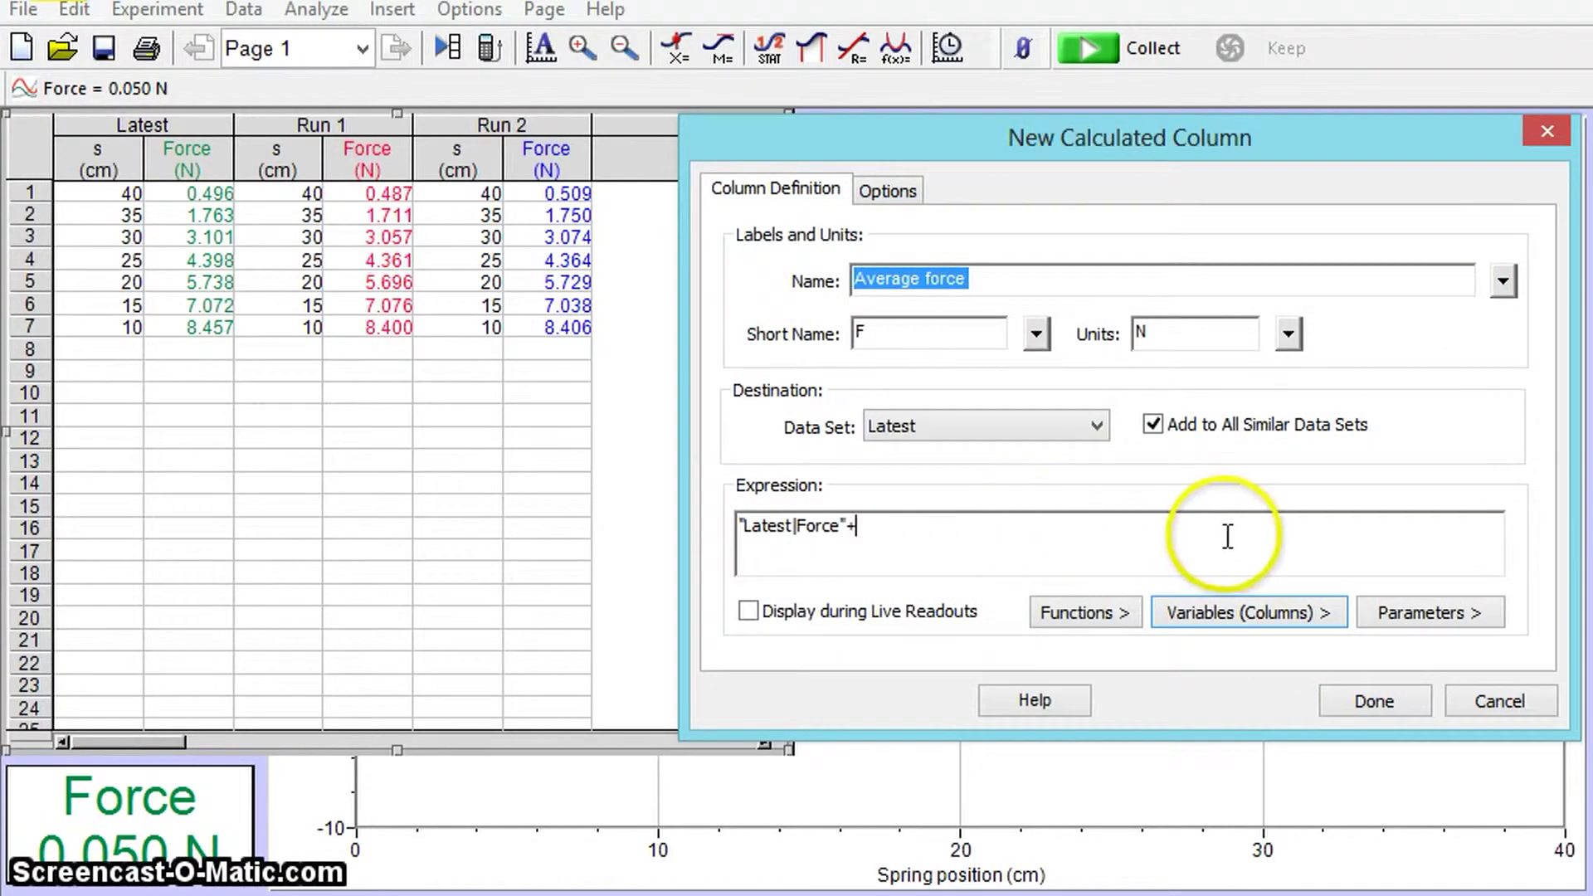
left_click(1251, 612)
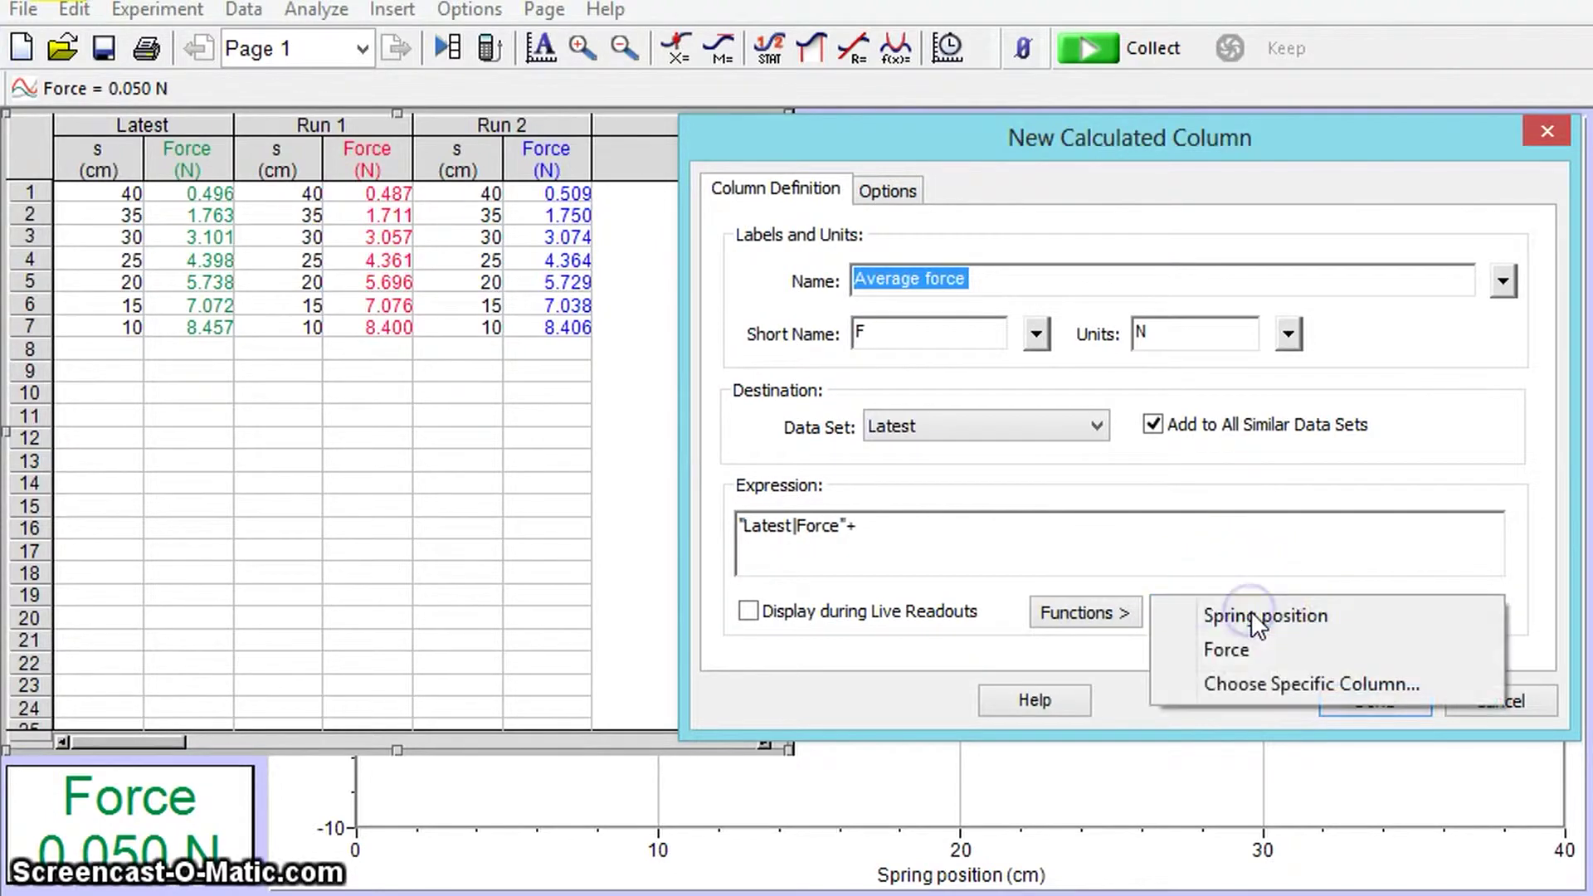
left_click(1282, 682)
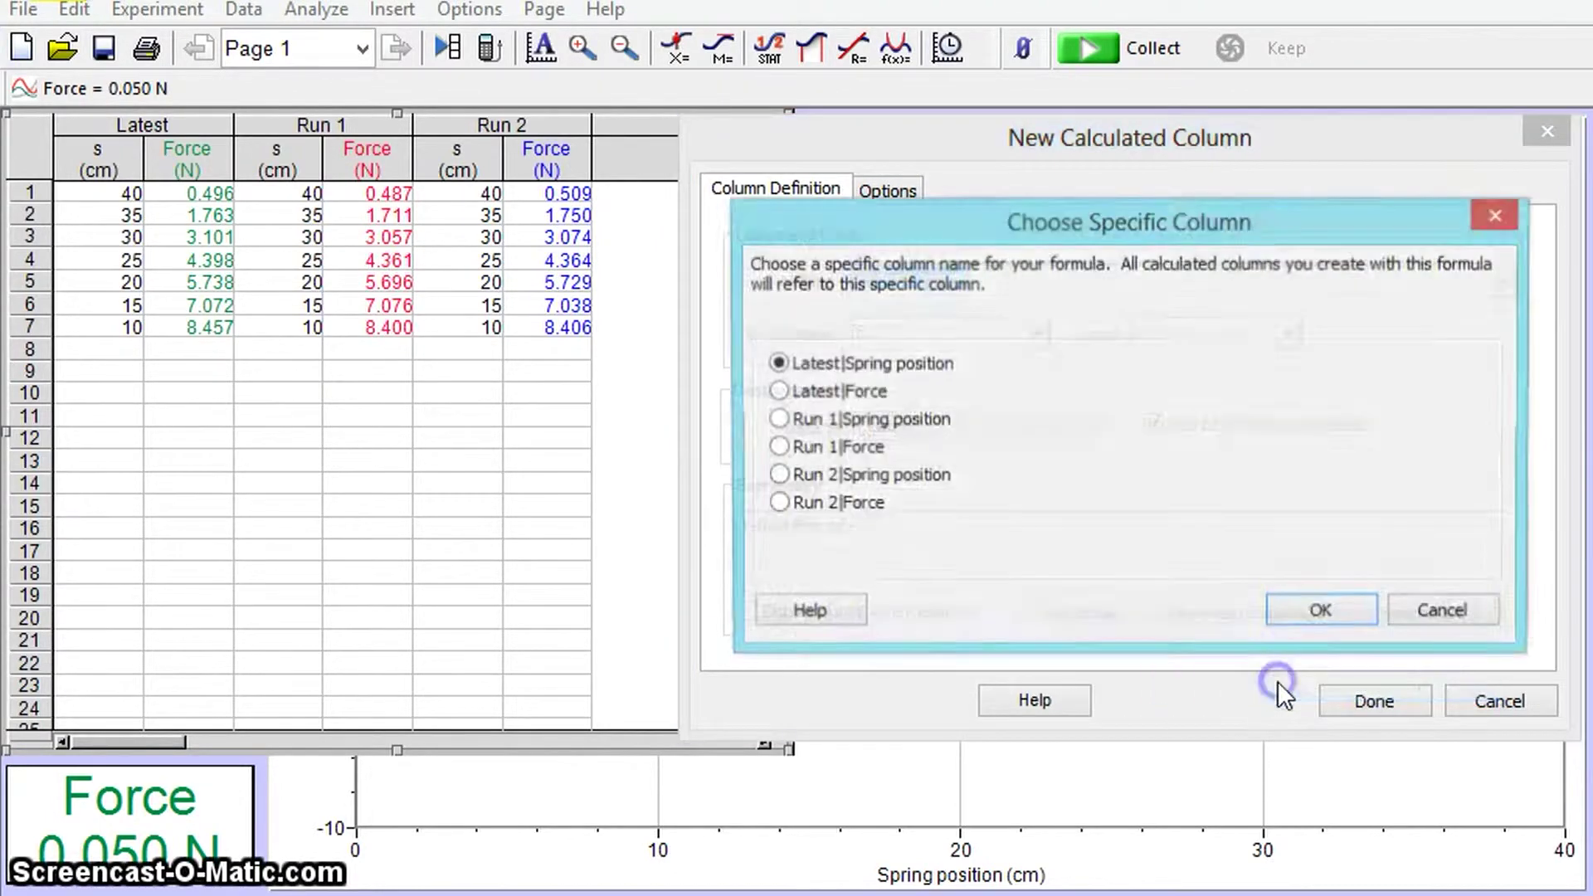
left_click(778, 448)
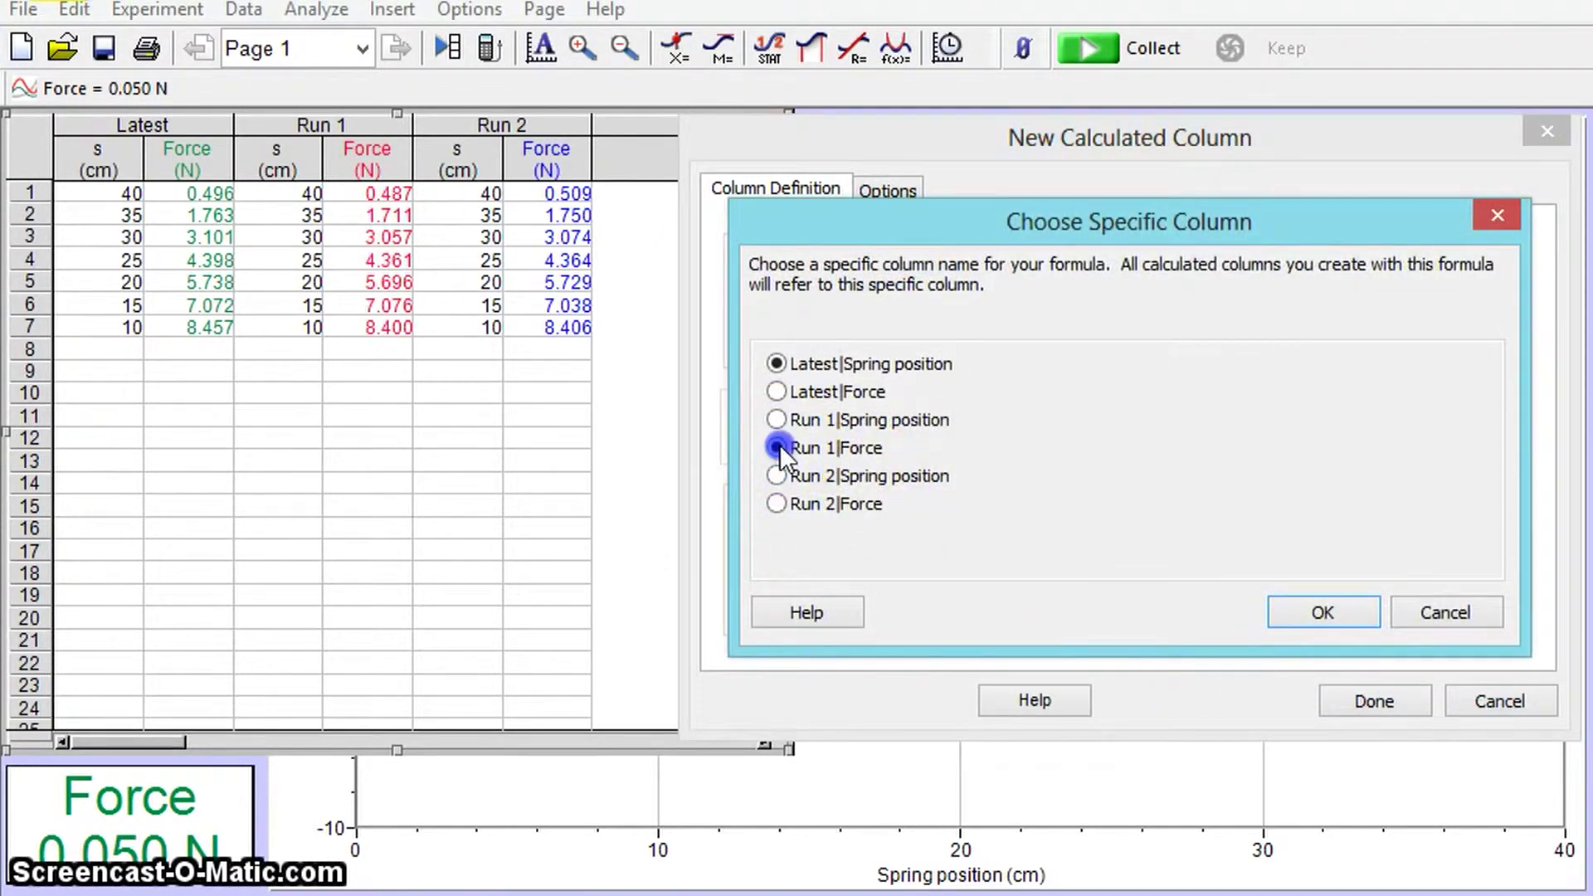
left_click(1322, 612)
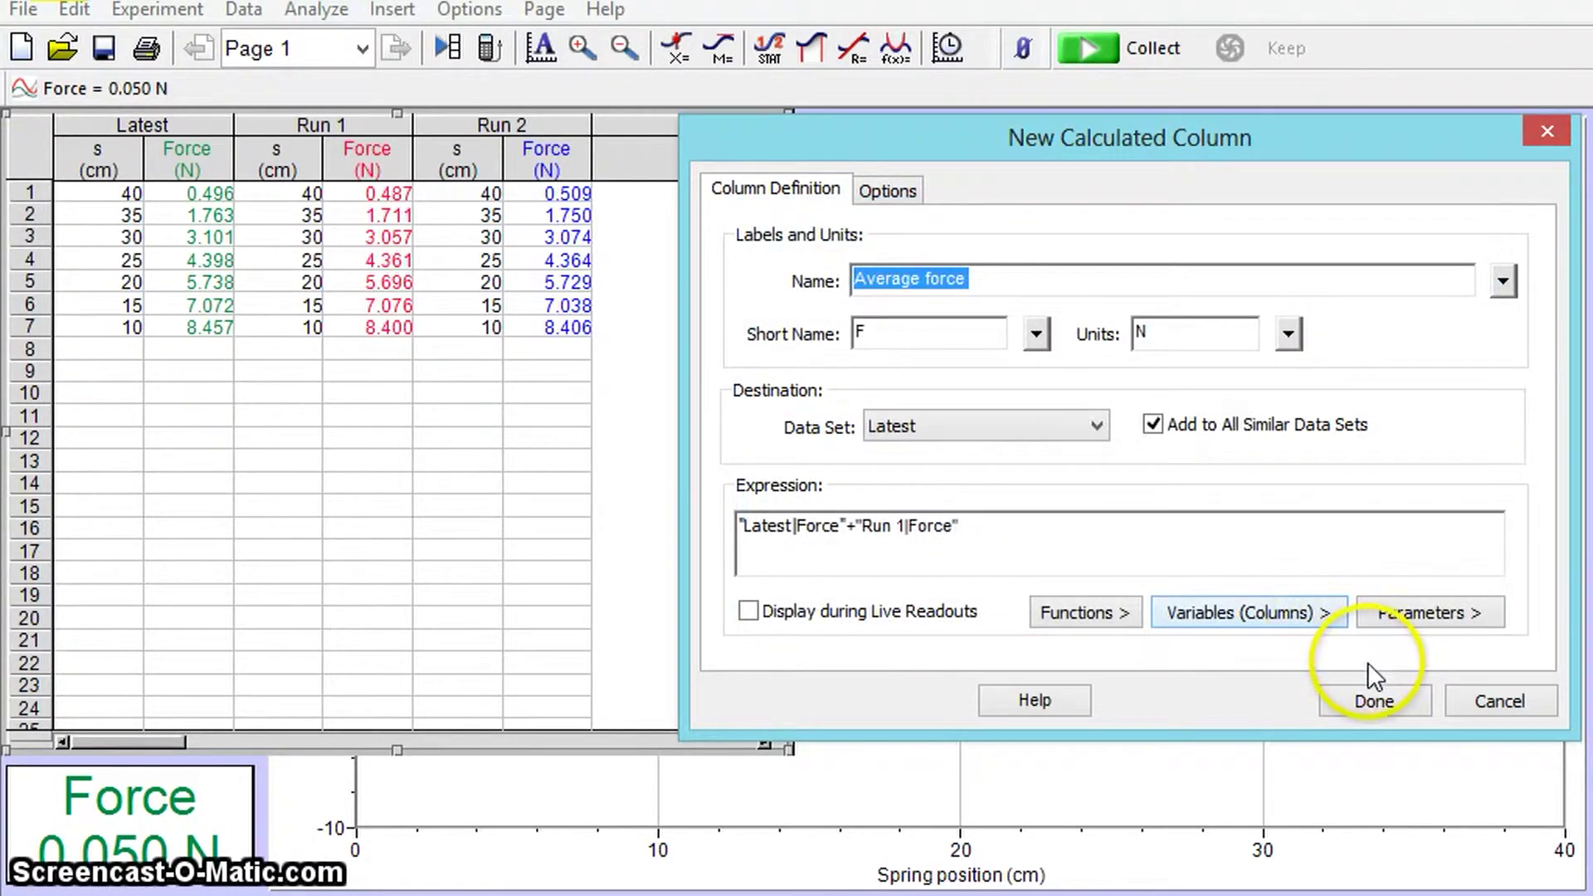
Extend the sum in the expression with the specific column Run 2|Force
type("+")
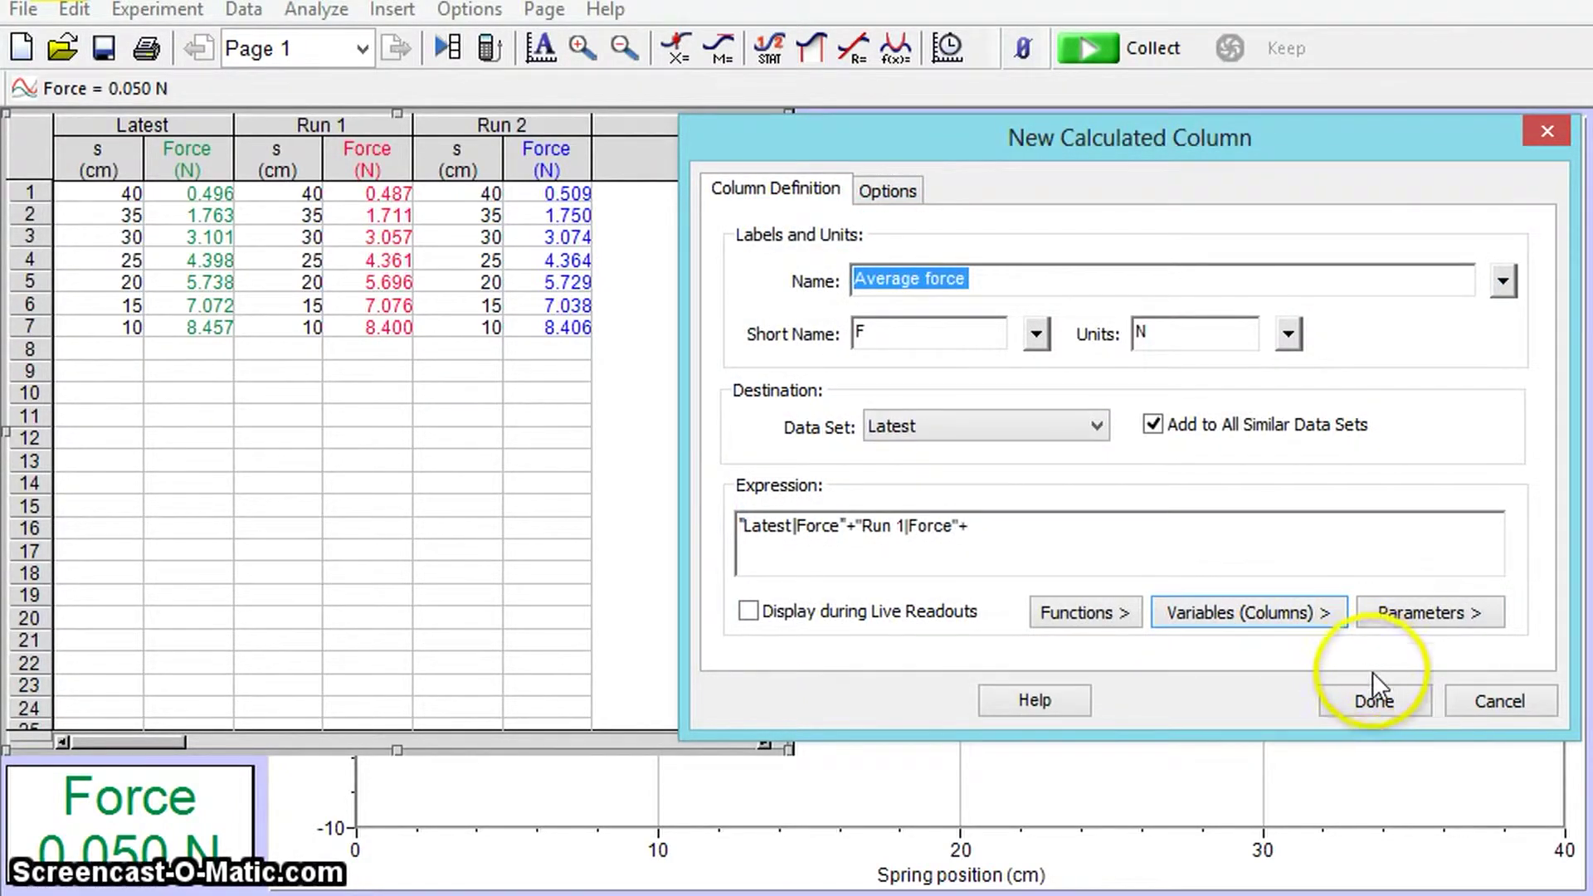
left_click(1264, 612)
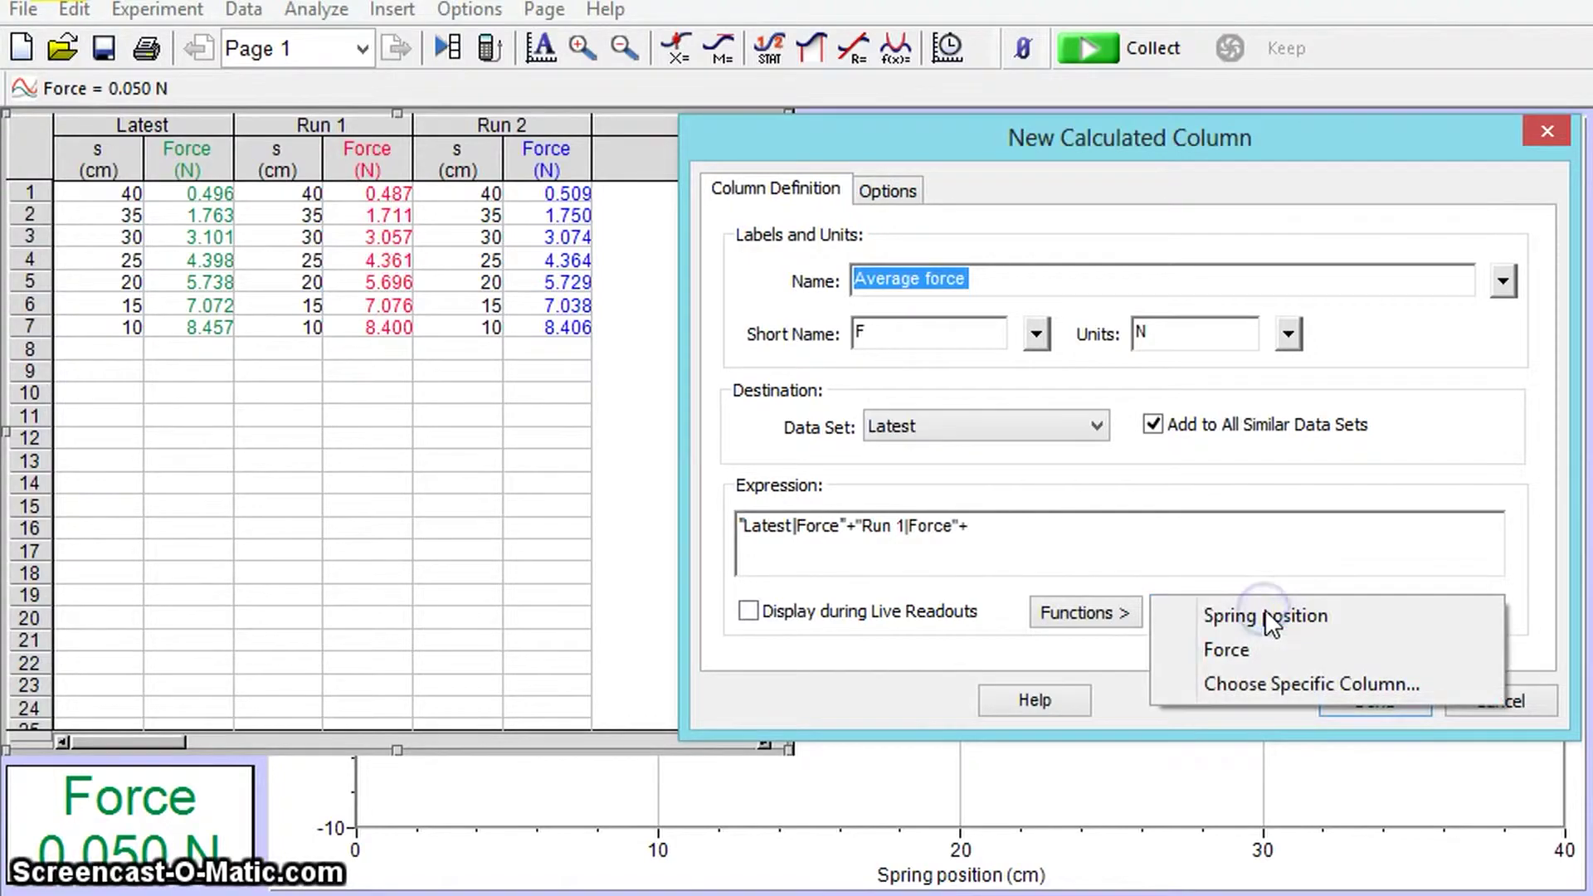
left_click(1265, 682)
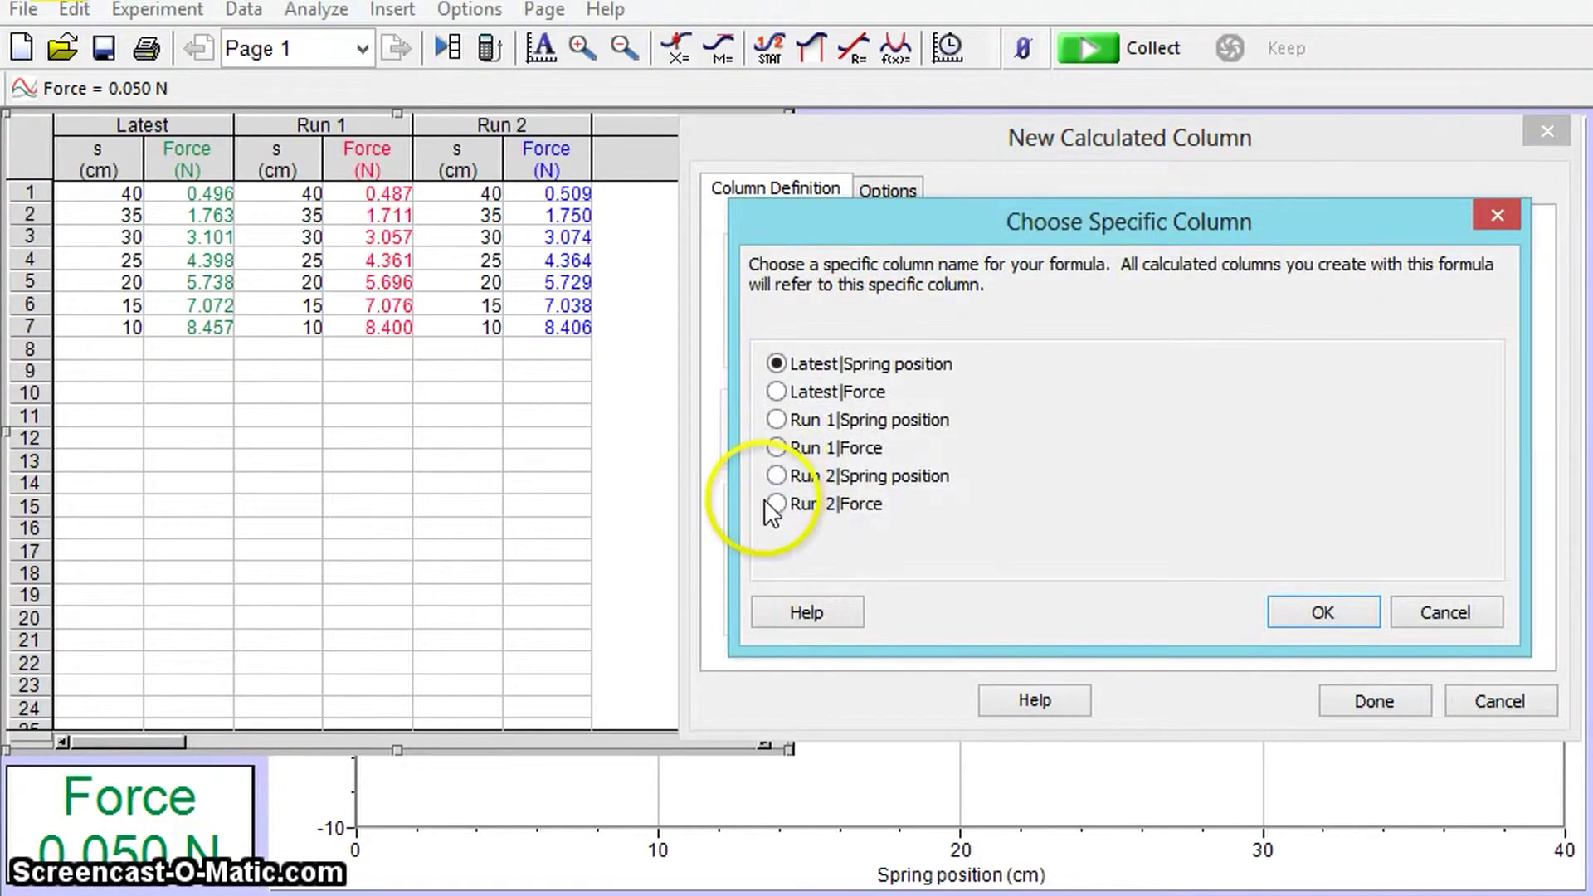
left_click(776, 504)
left_click(1322, 612)
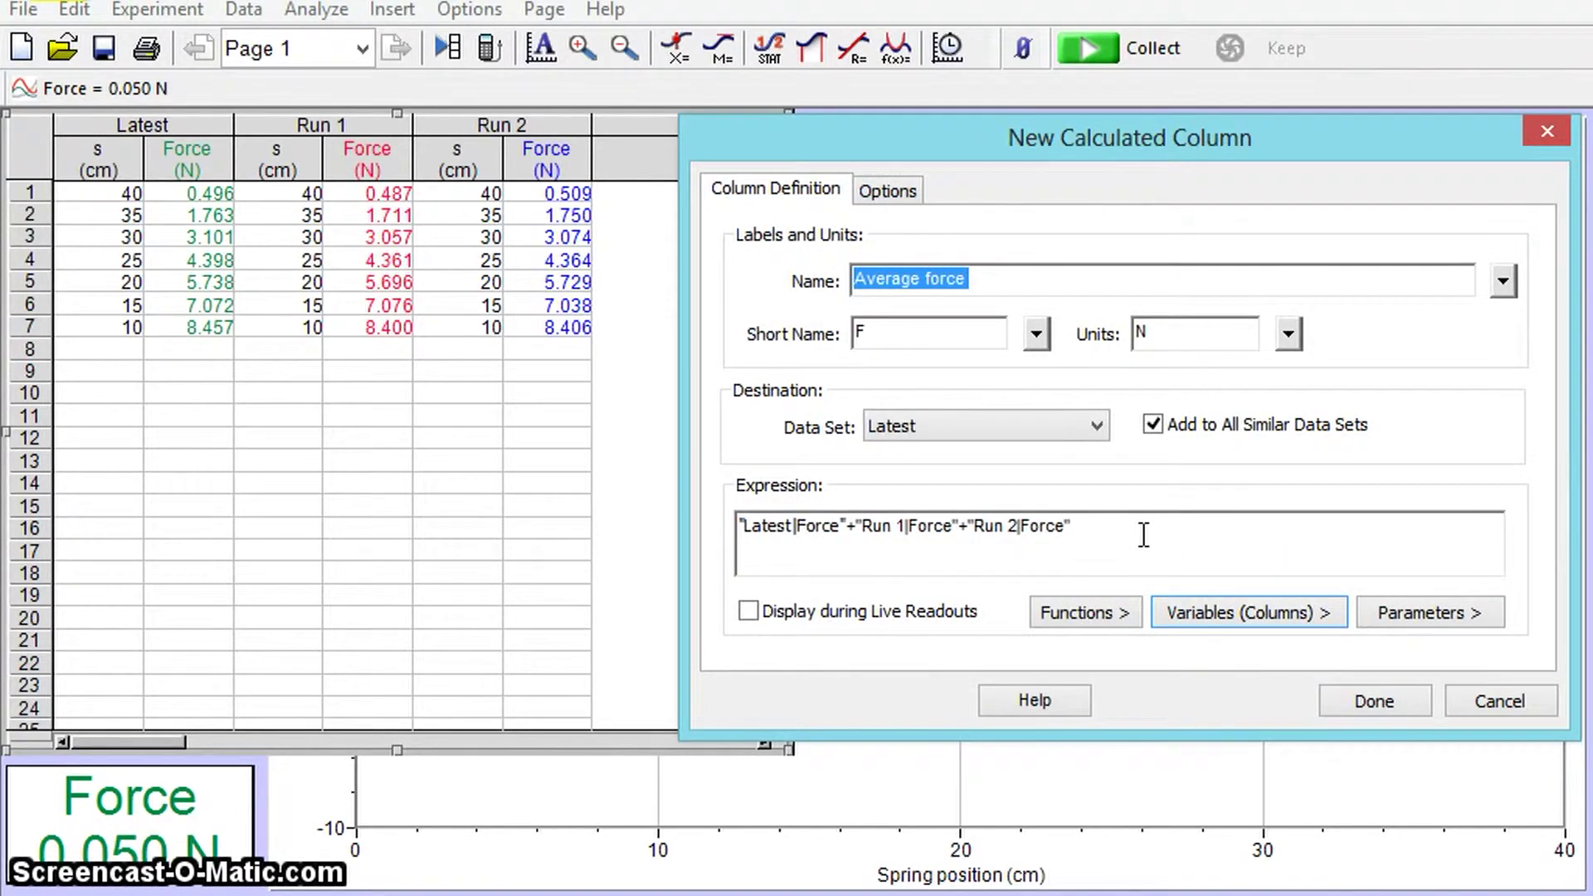
Create the column with the three-force sum in parentheses divided by 3, and widen the data table to show every run's F column
type(")")
left_click(738, 531)
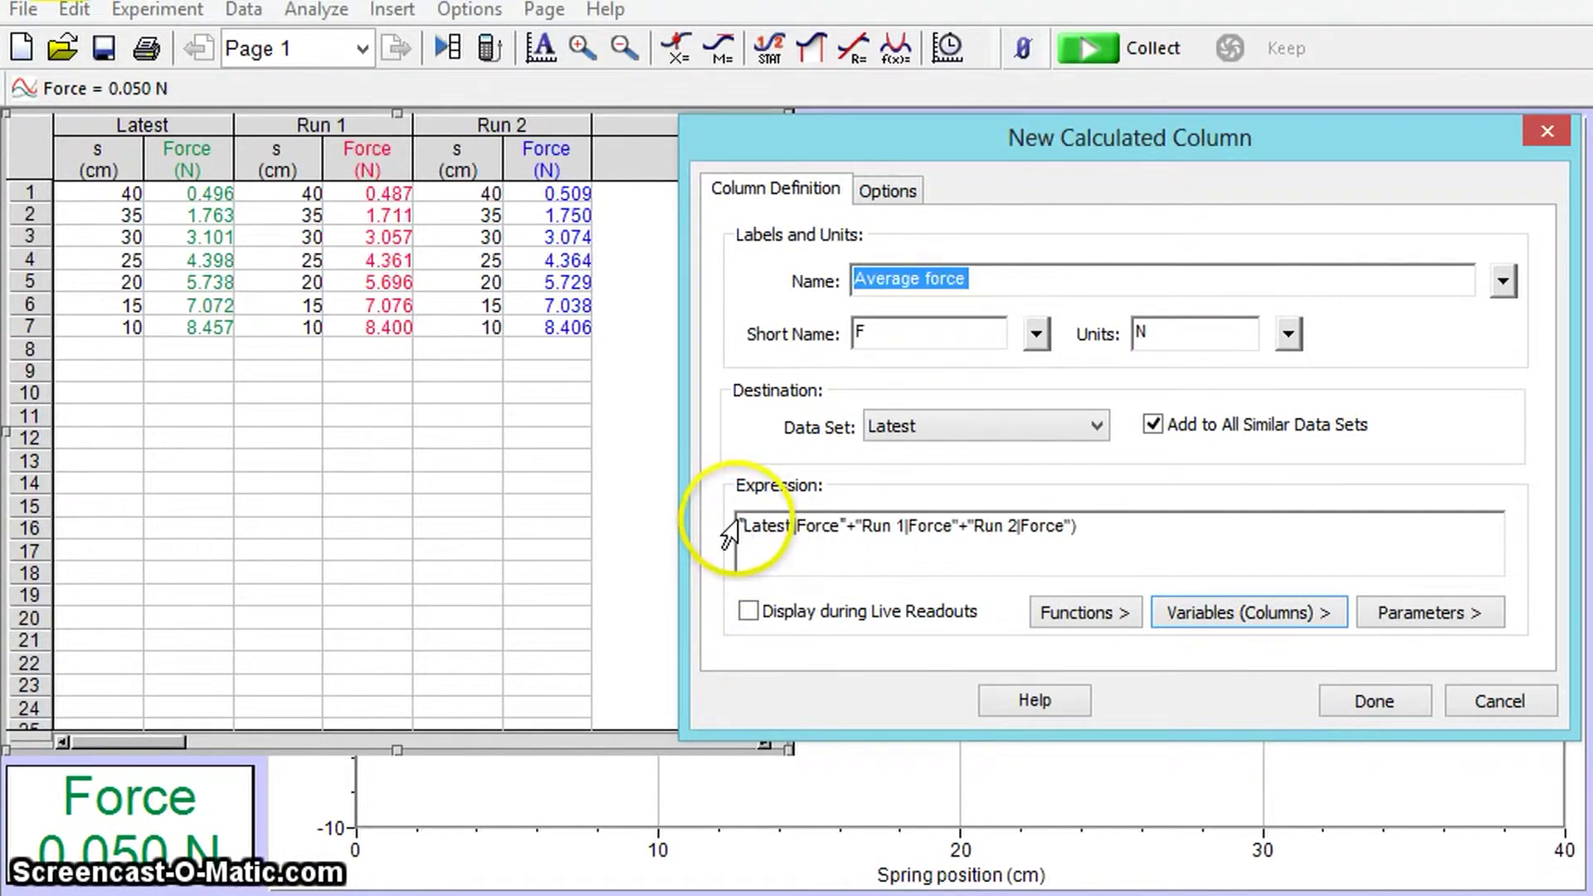
left_click(742, 527)
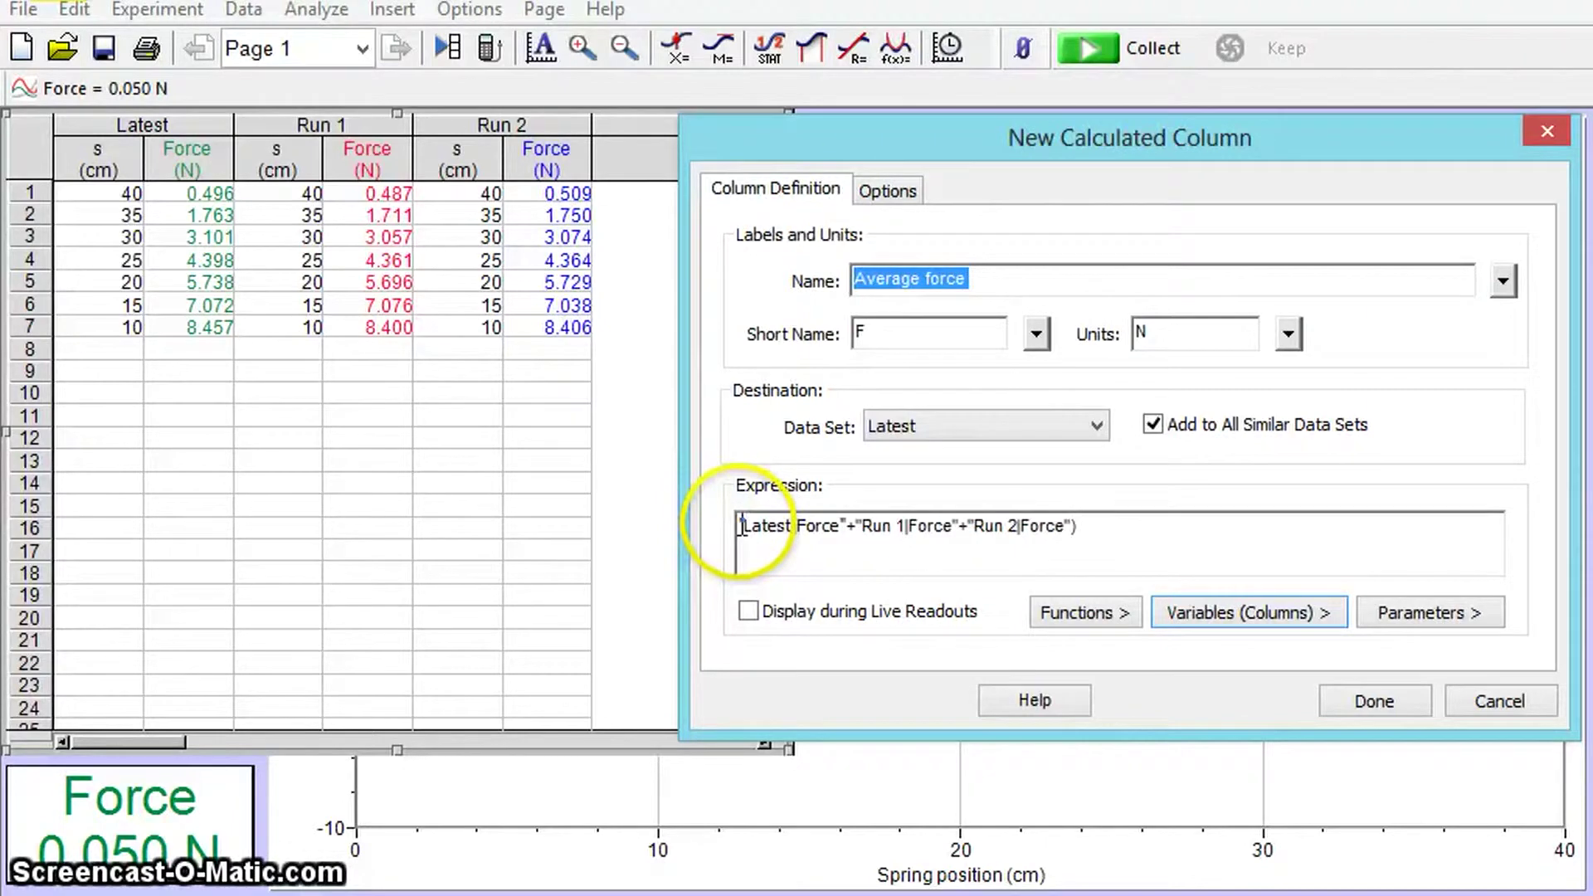
type("(")
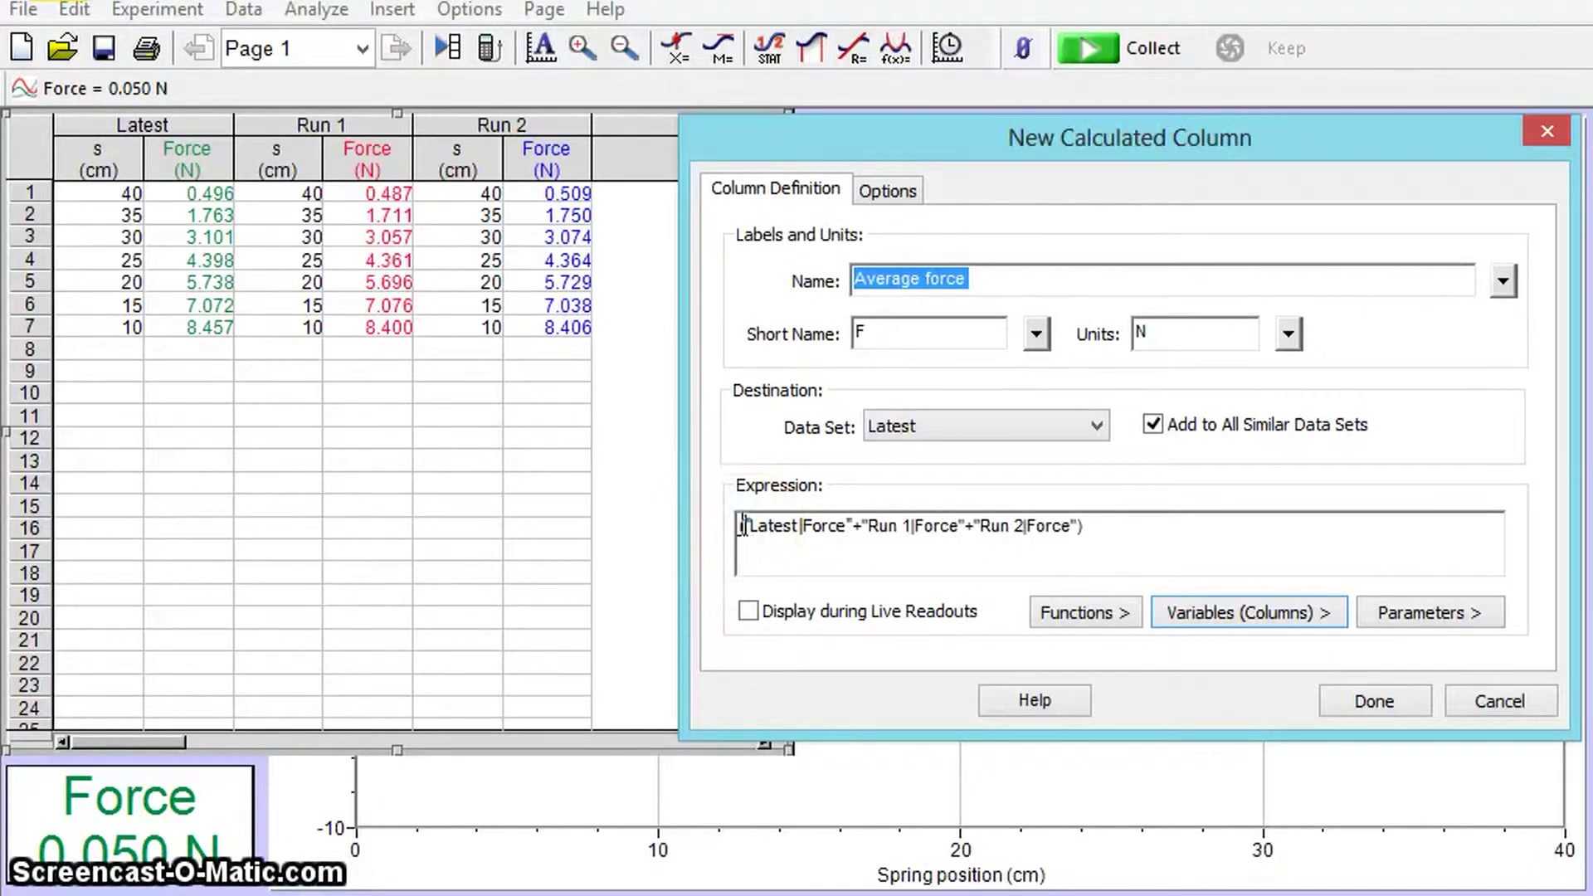
left_click(1133, 528)
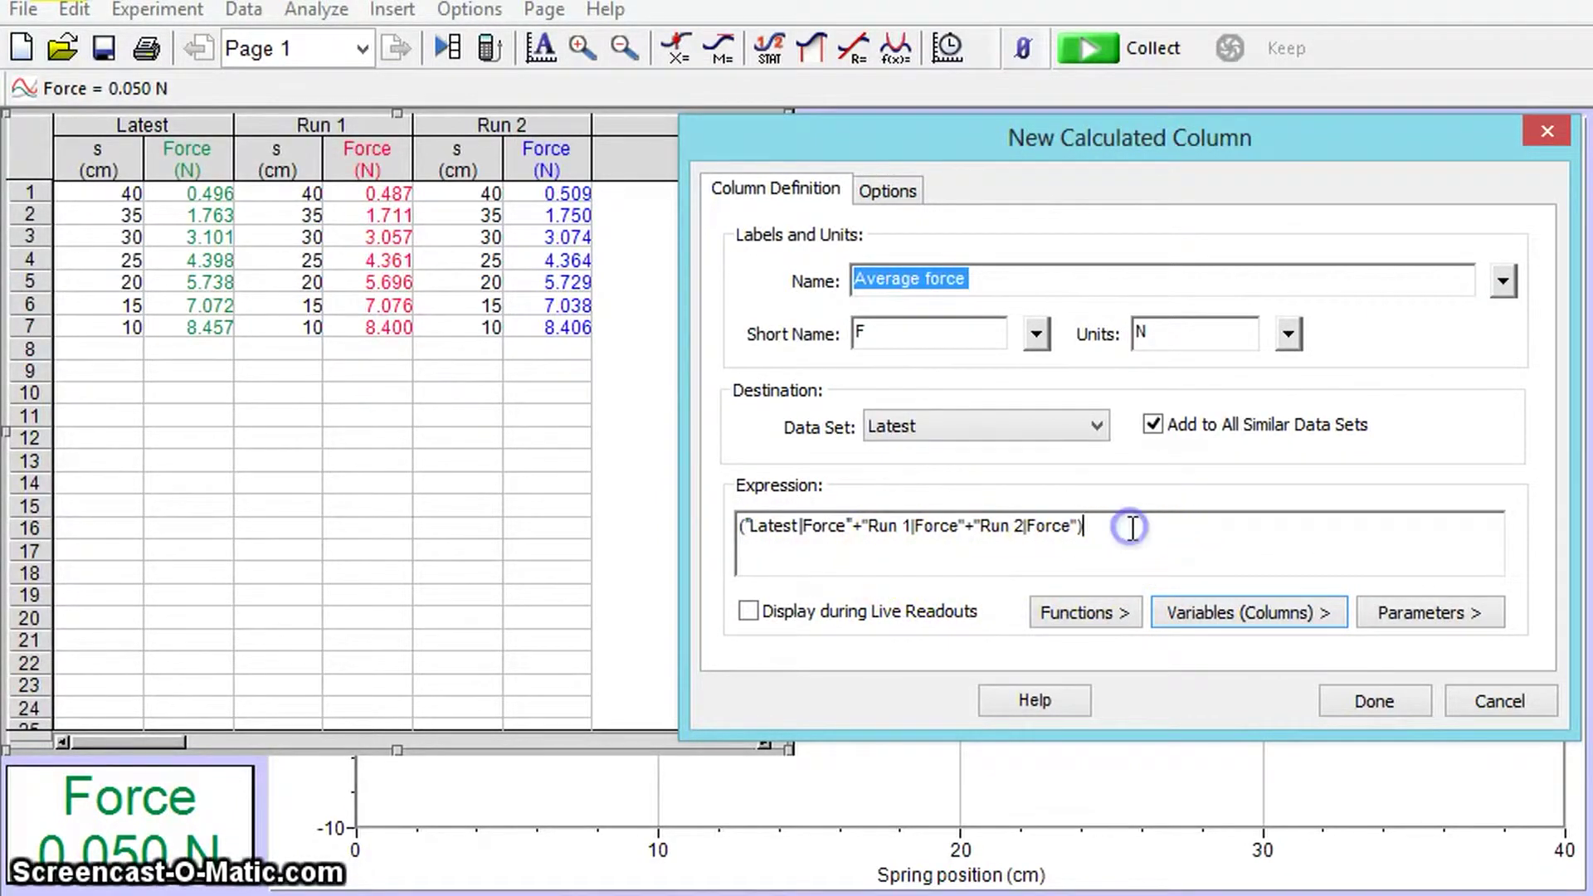
type(")/3")
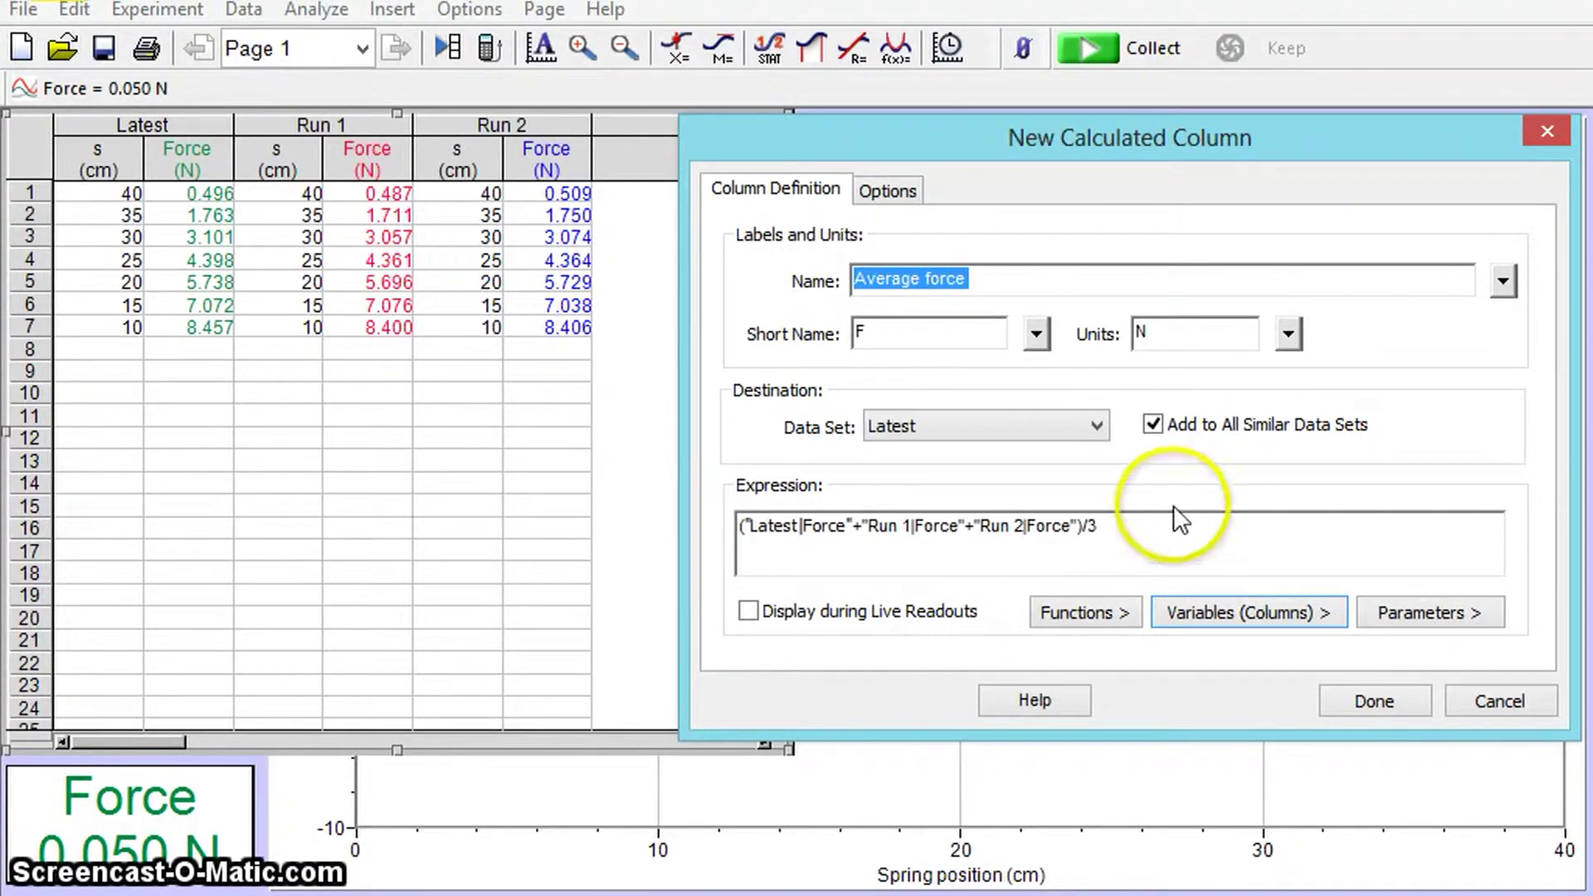
left_click(1375, 701)
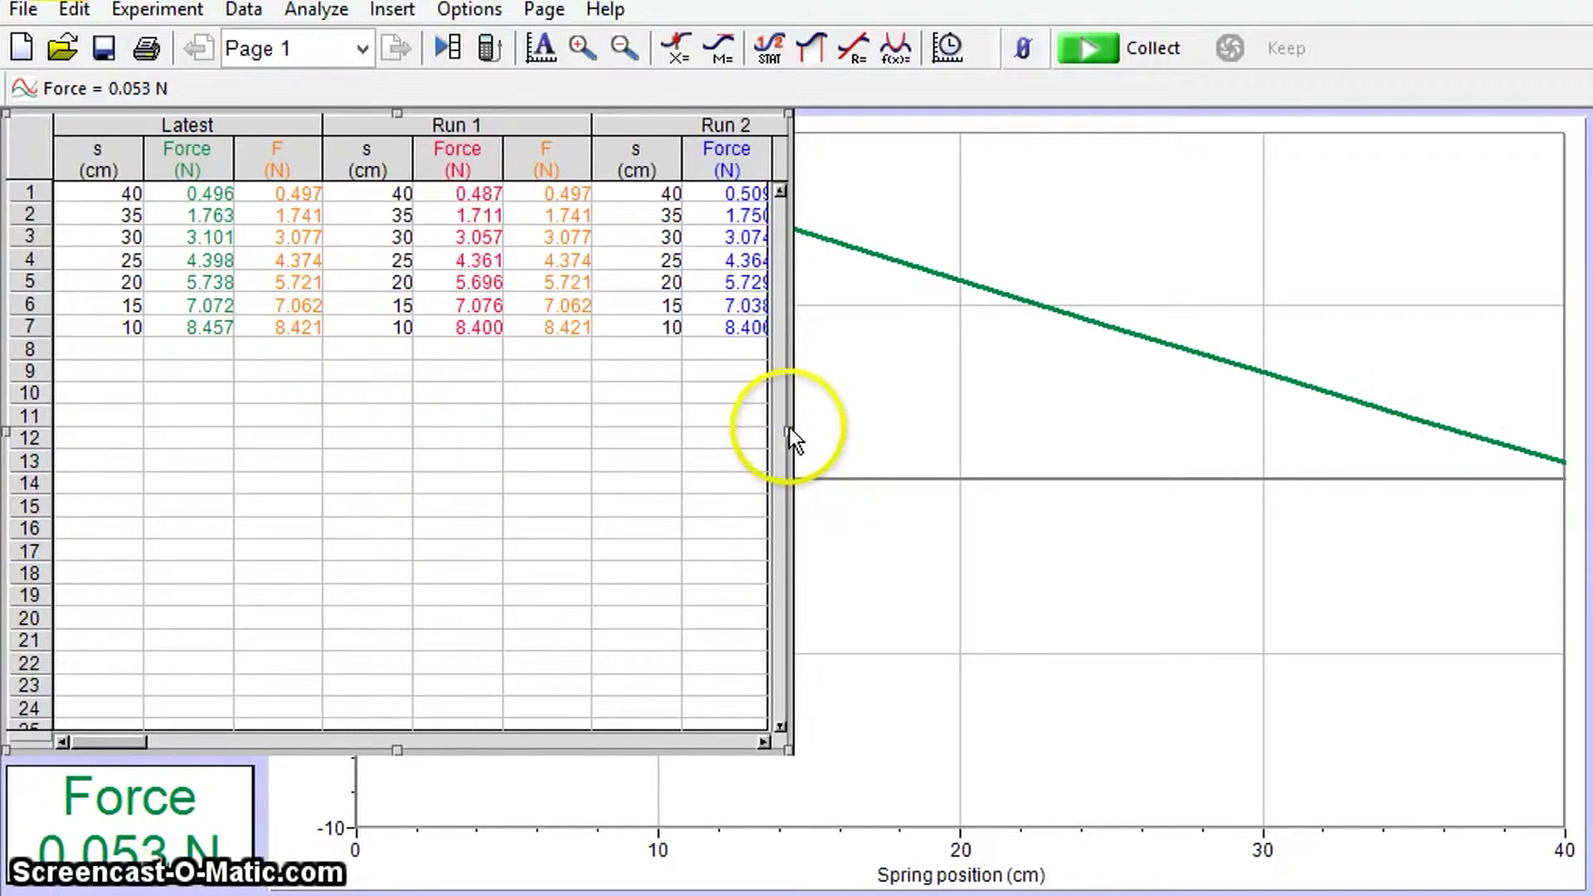
left_click_drag(789, 431, 954, 446)
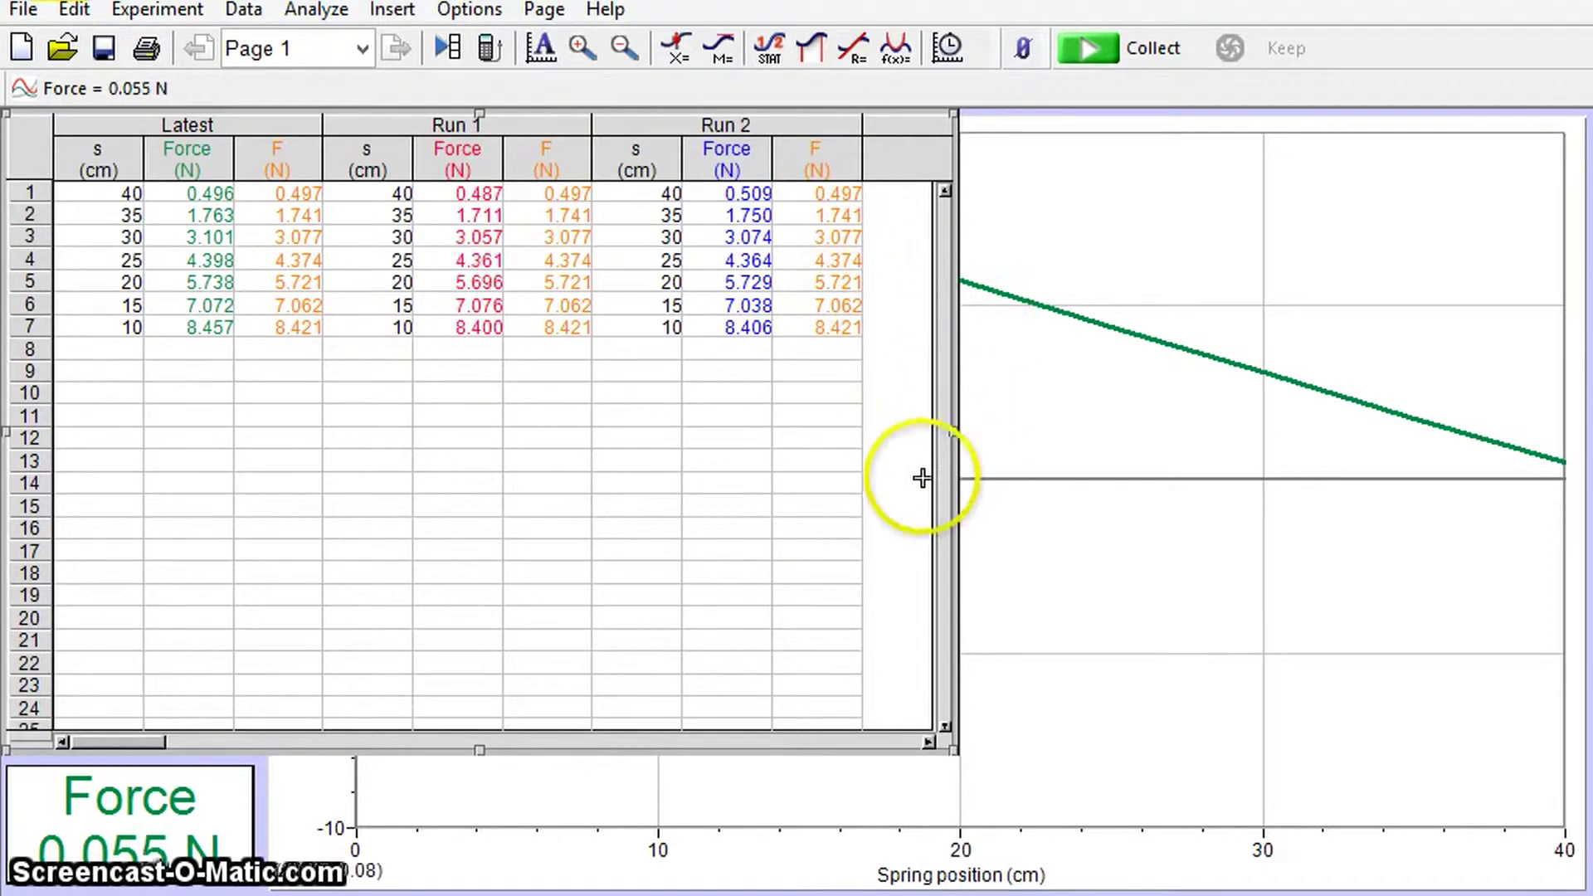
Plot Average force on the graph's vertical axis and bring the data table back in front of the graph
left_click(1081, 622)
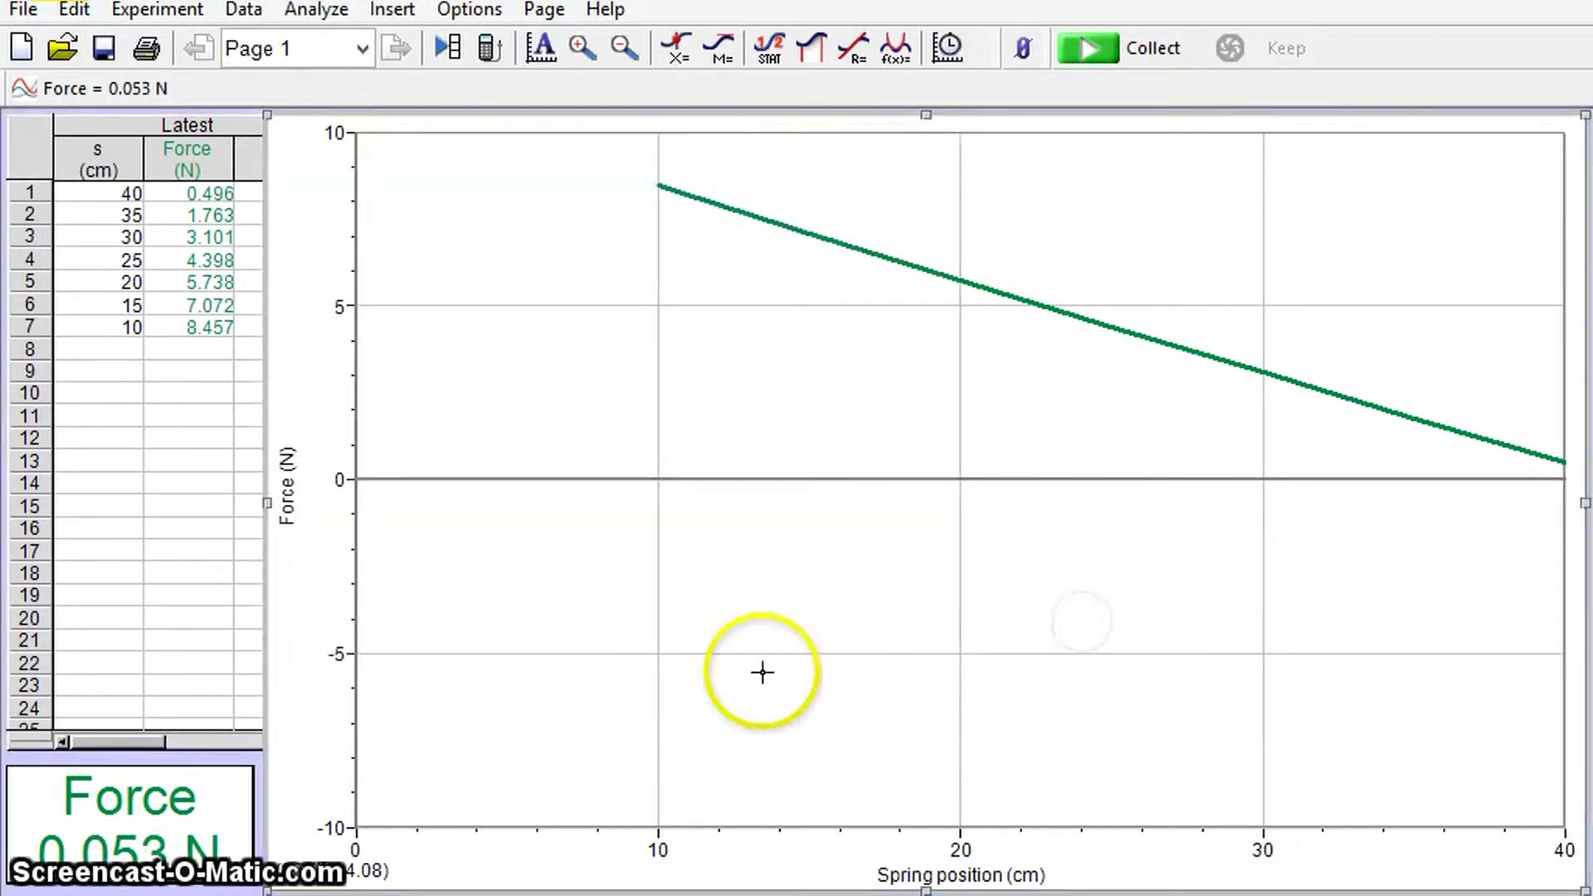
left_click(305, 508)
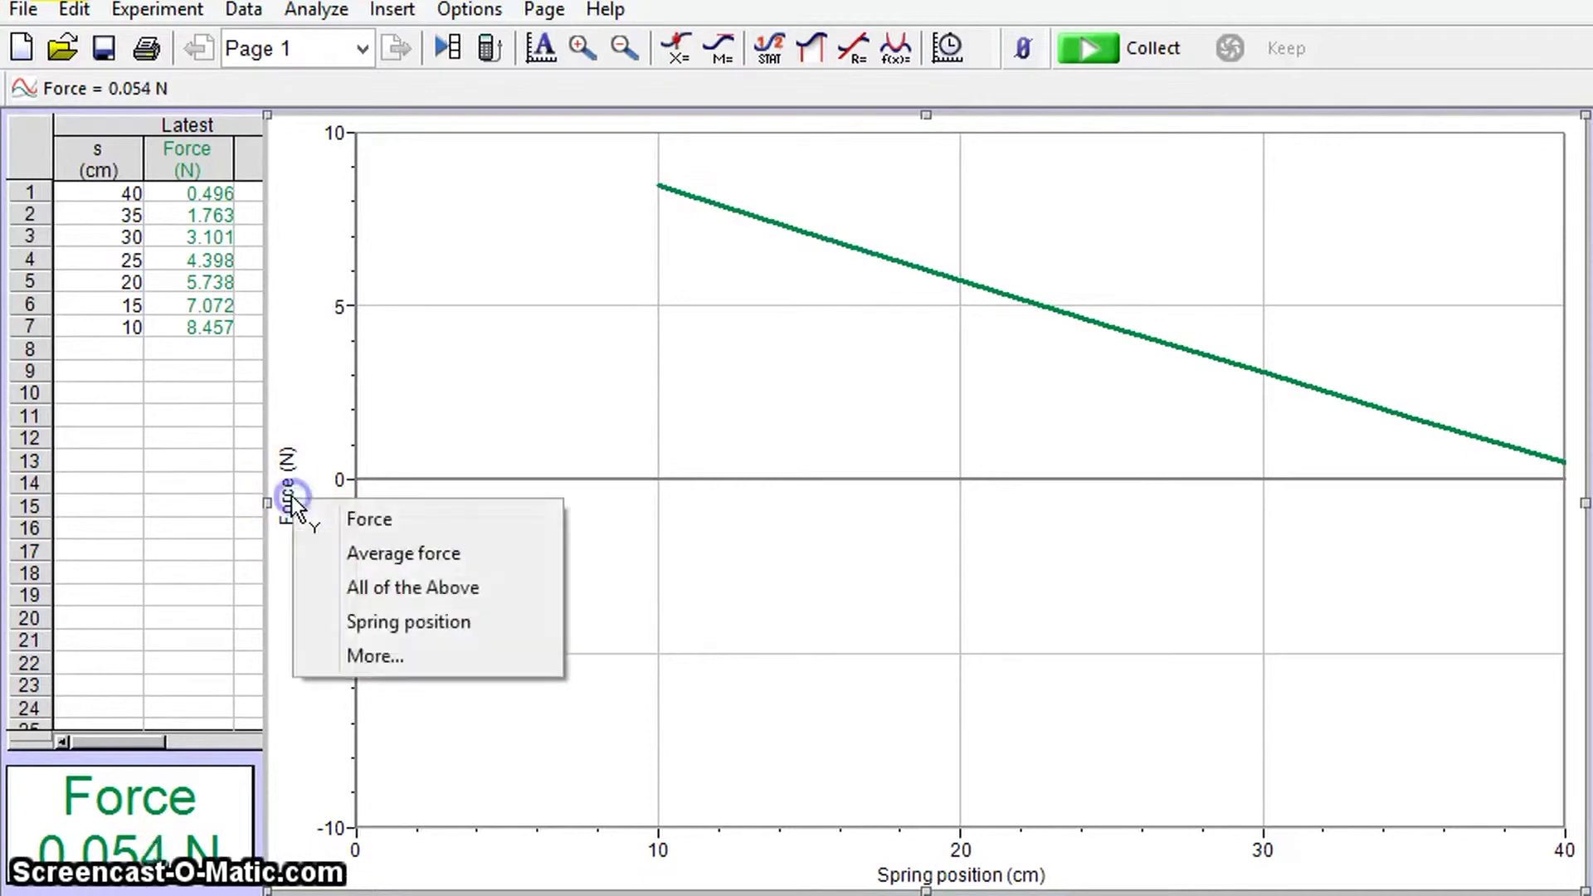
left_click(369, 554)
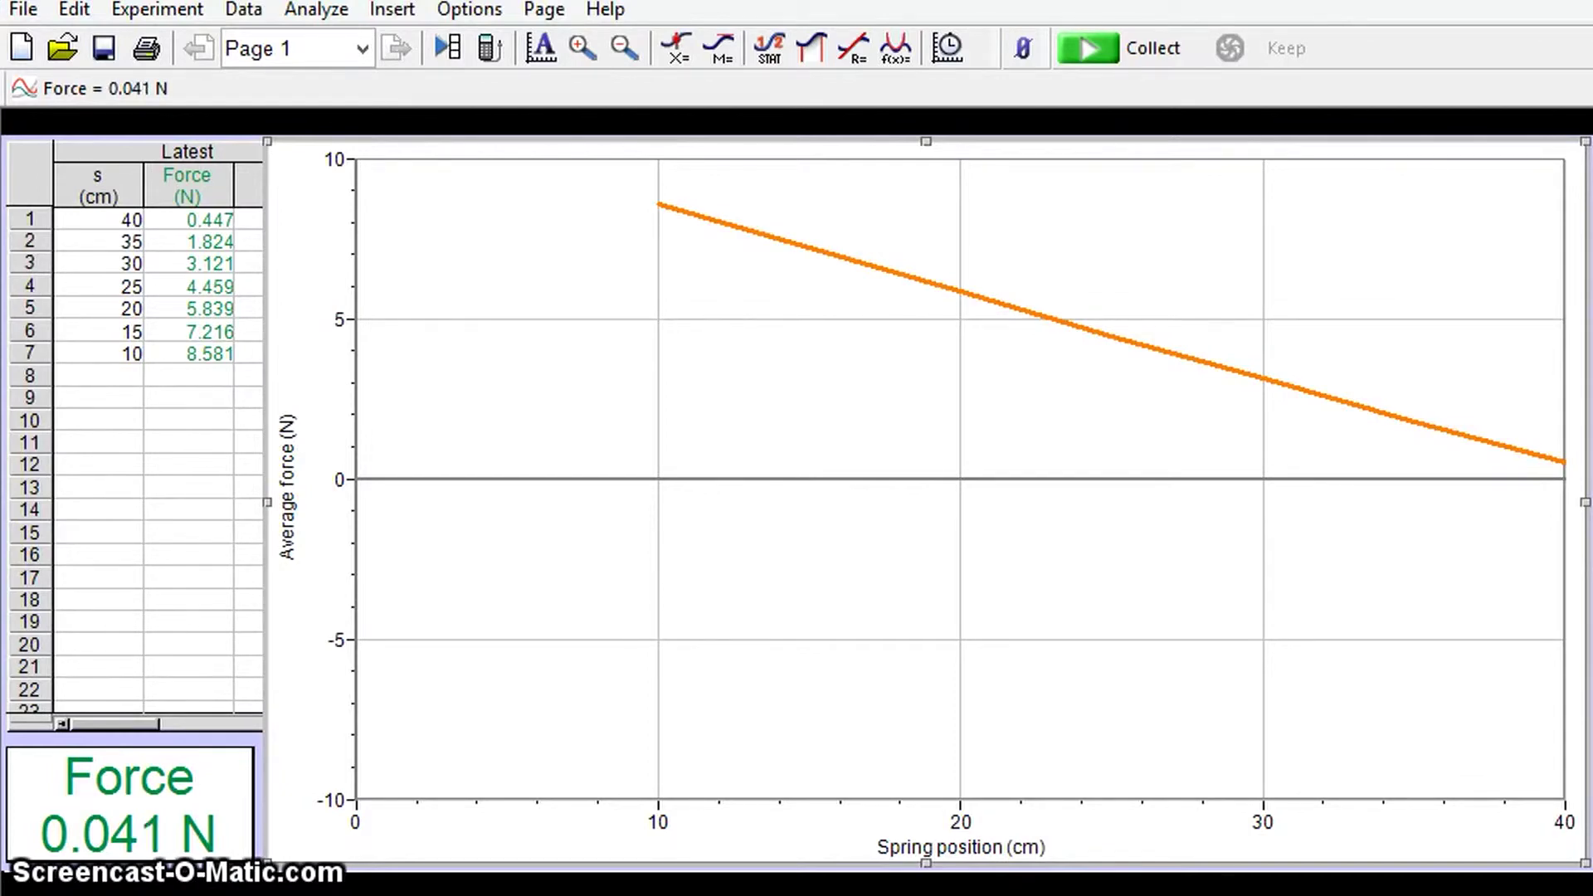
left_click(204, 584)
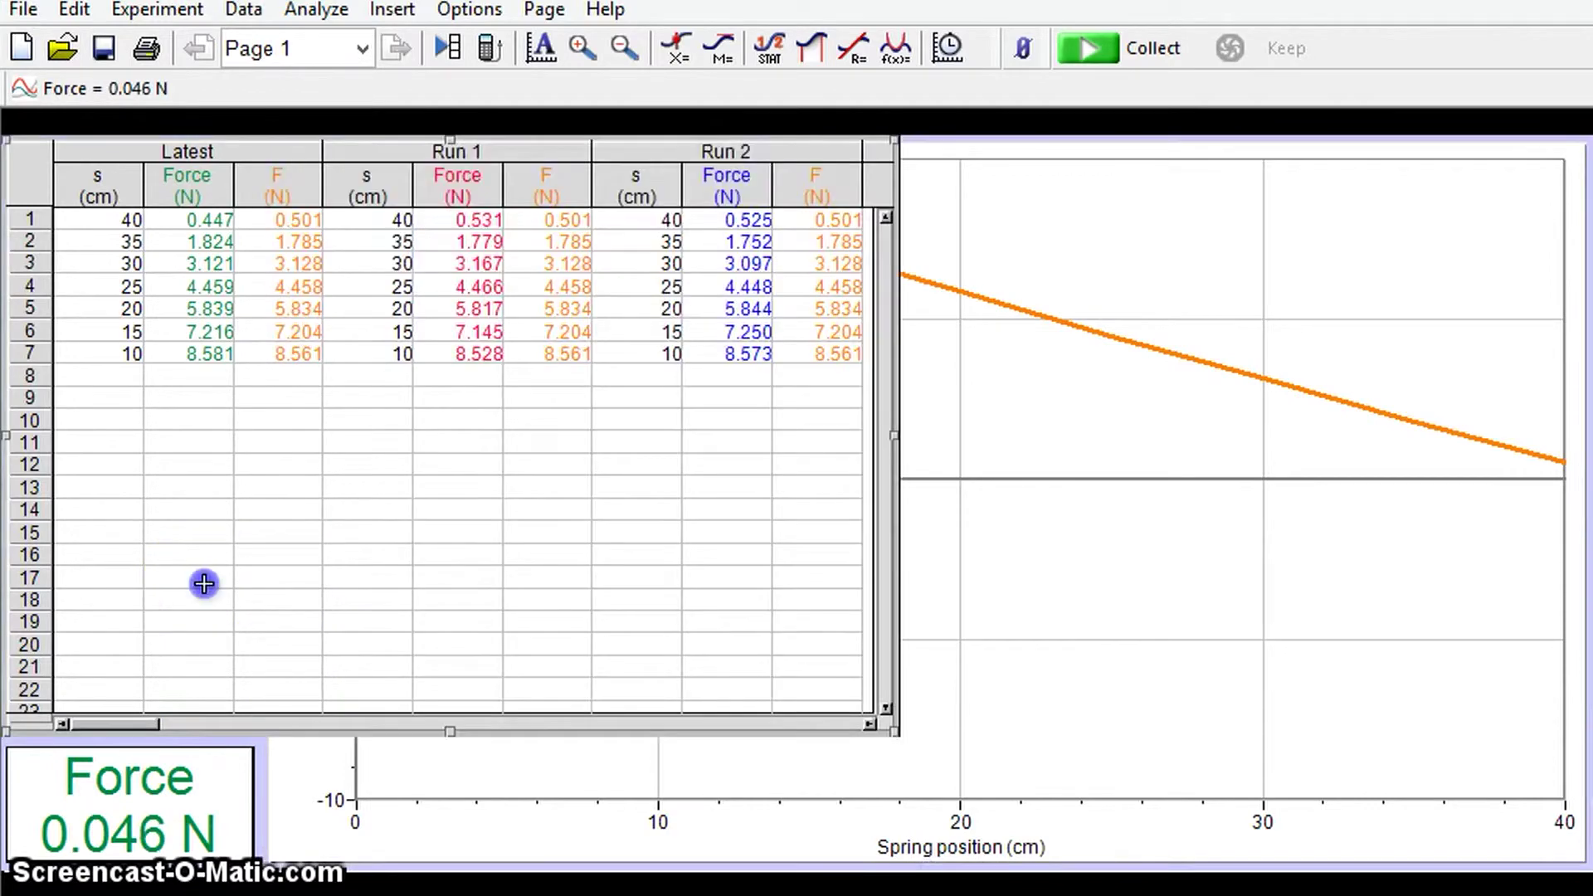
Start a new calculated column named Spring extension with short name x and units cm
left_click(186, 11)
left_click(246, 14)
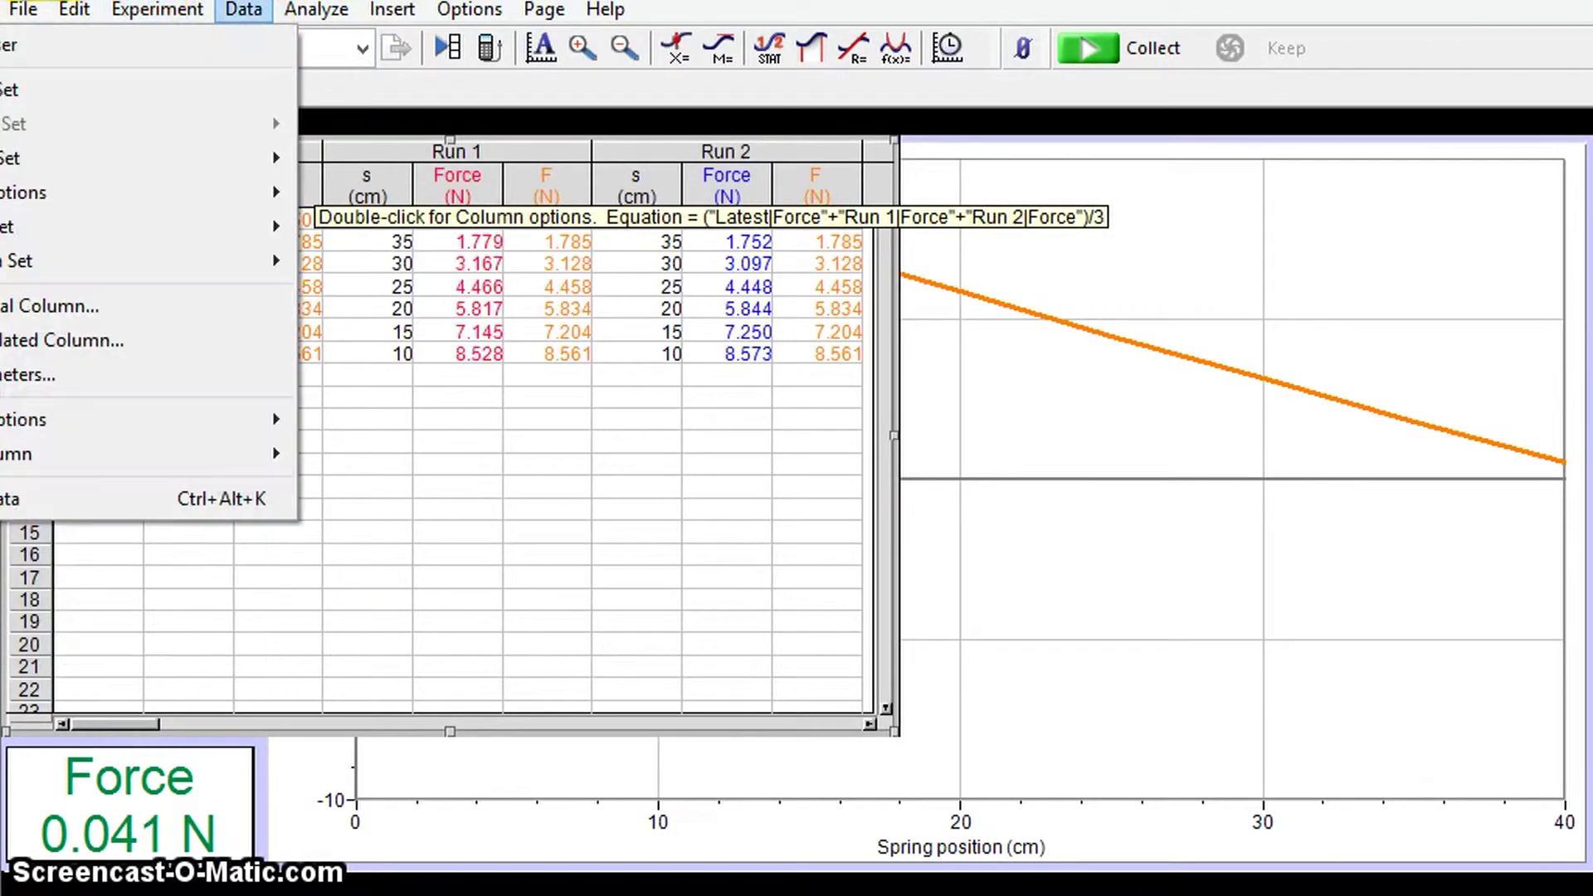
left_click(98, 344)
left_click(658, 172)
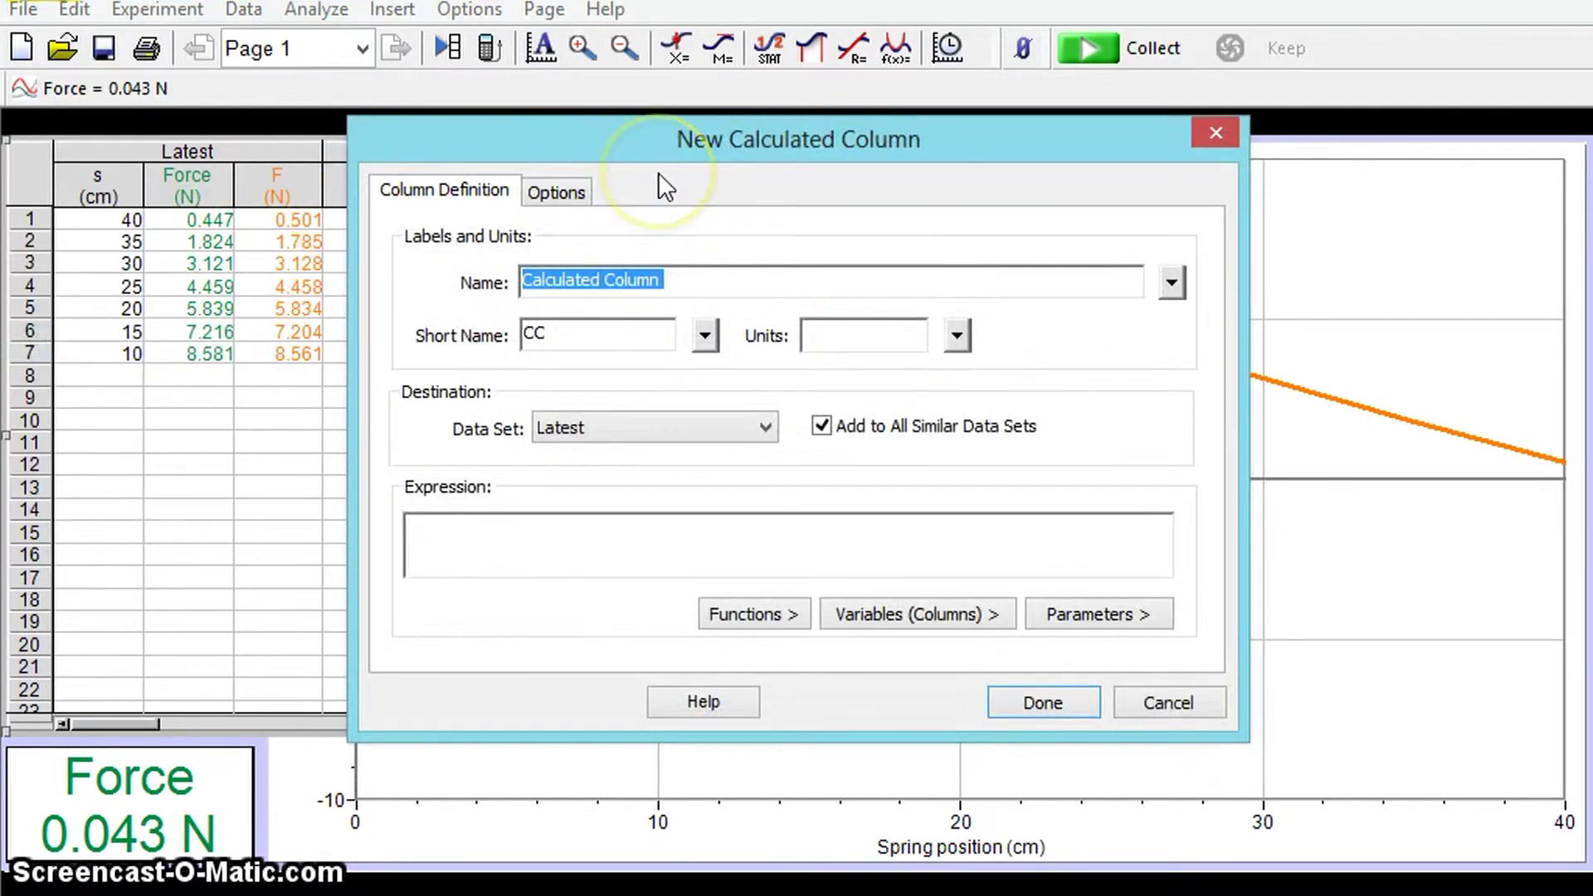
type("Spring e")
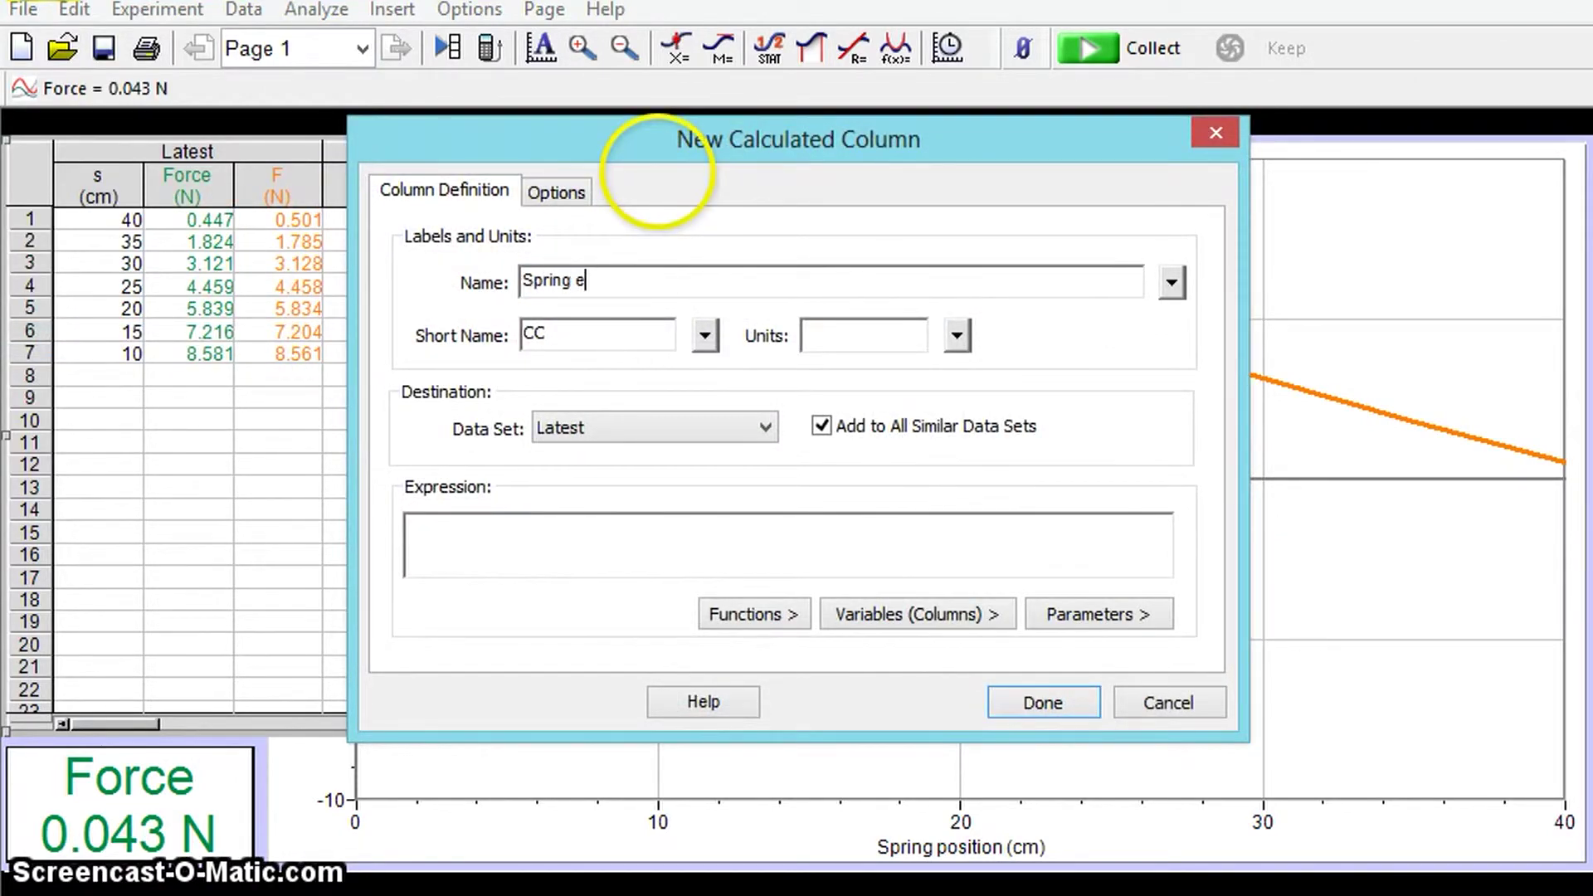
type("xtension")
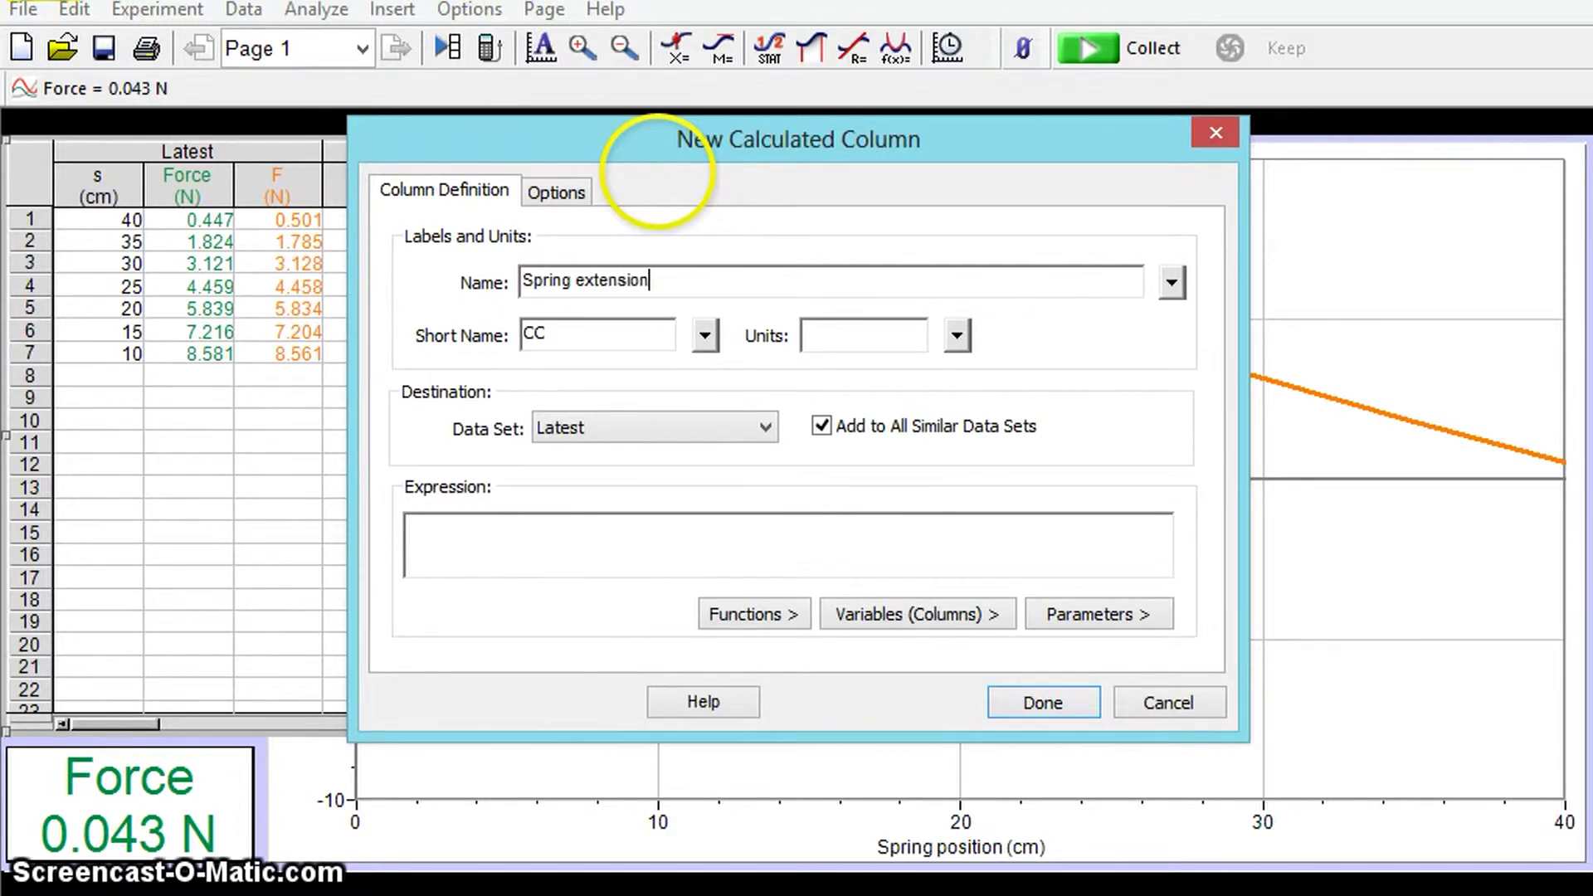
left_click_drag(562, 336, 504, 332)
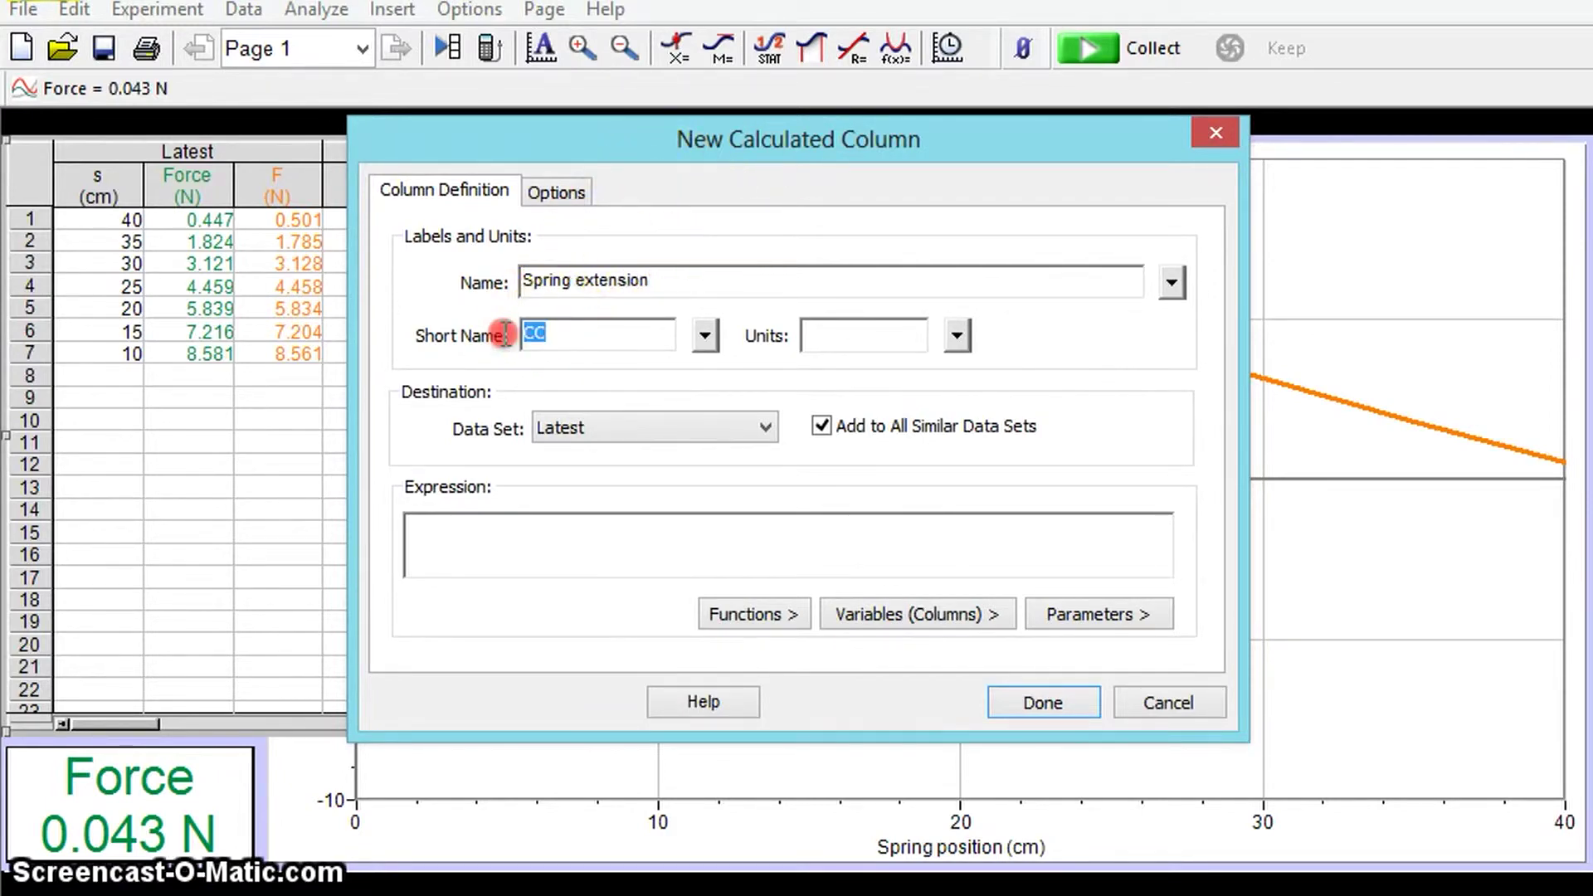
type("x")
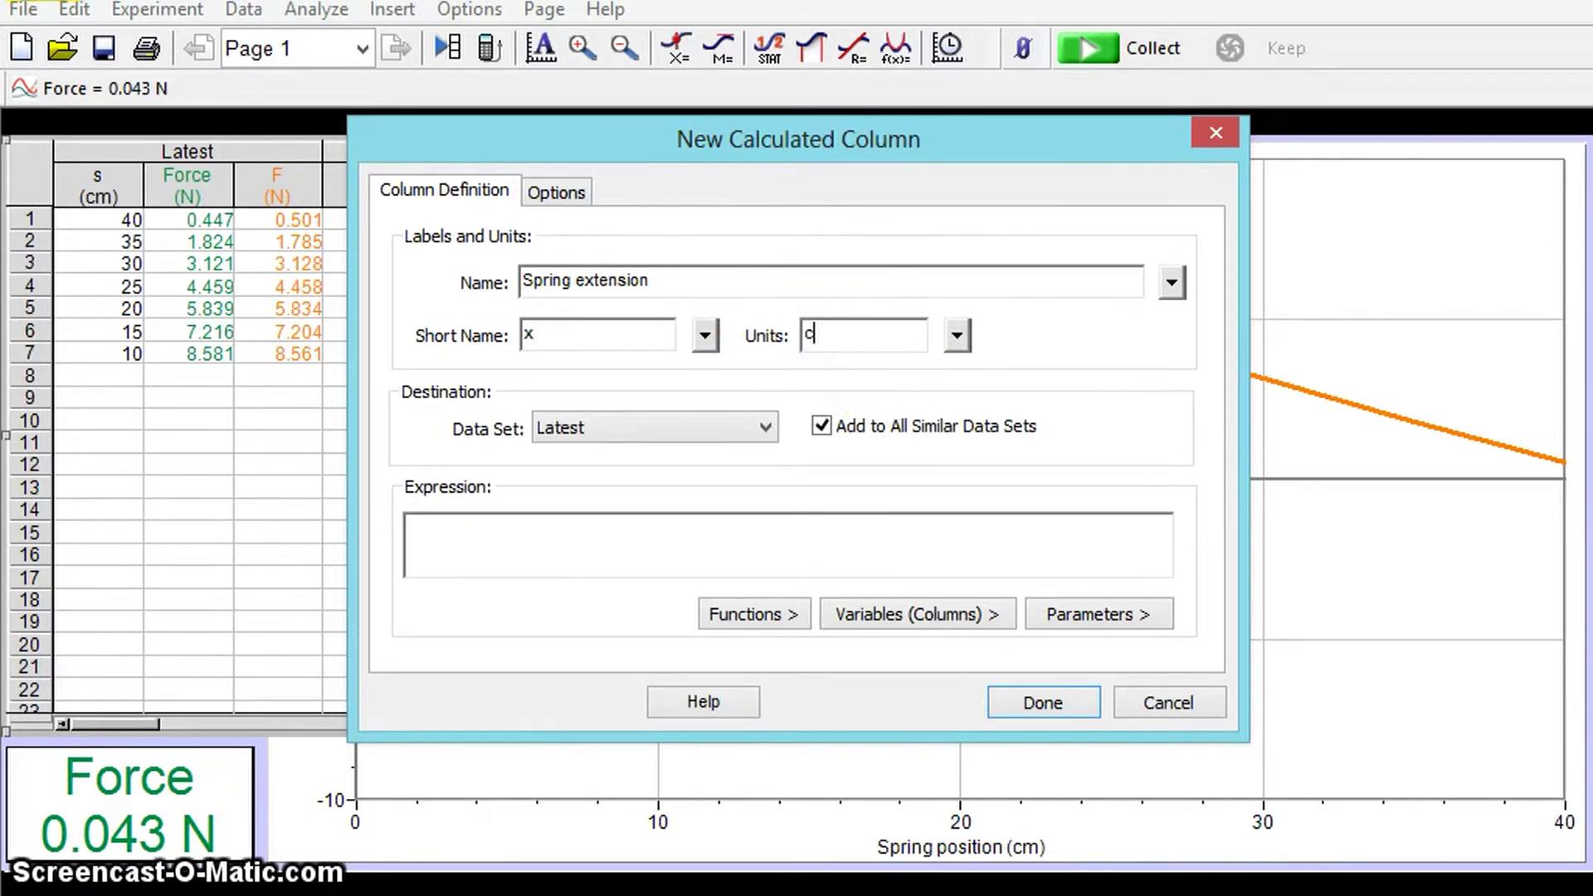
type("cm")
Create the column with the expression 40.5-"Spring position", and widen the data table to show every run's x column
left_click(806, 537)
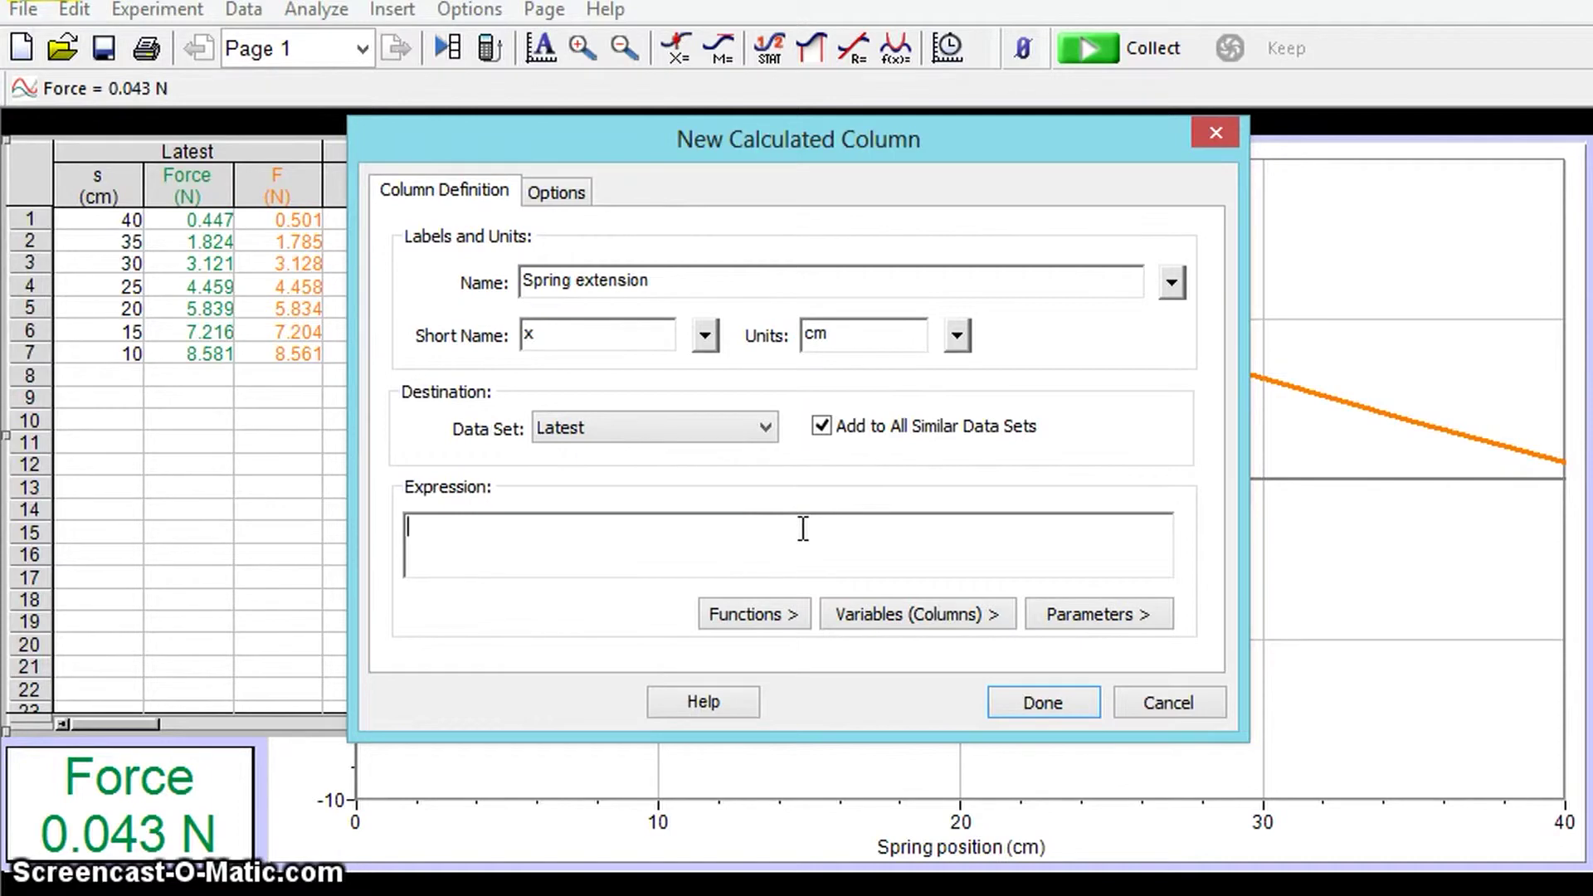
type("40.5-")
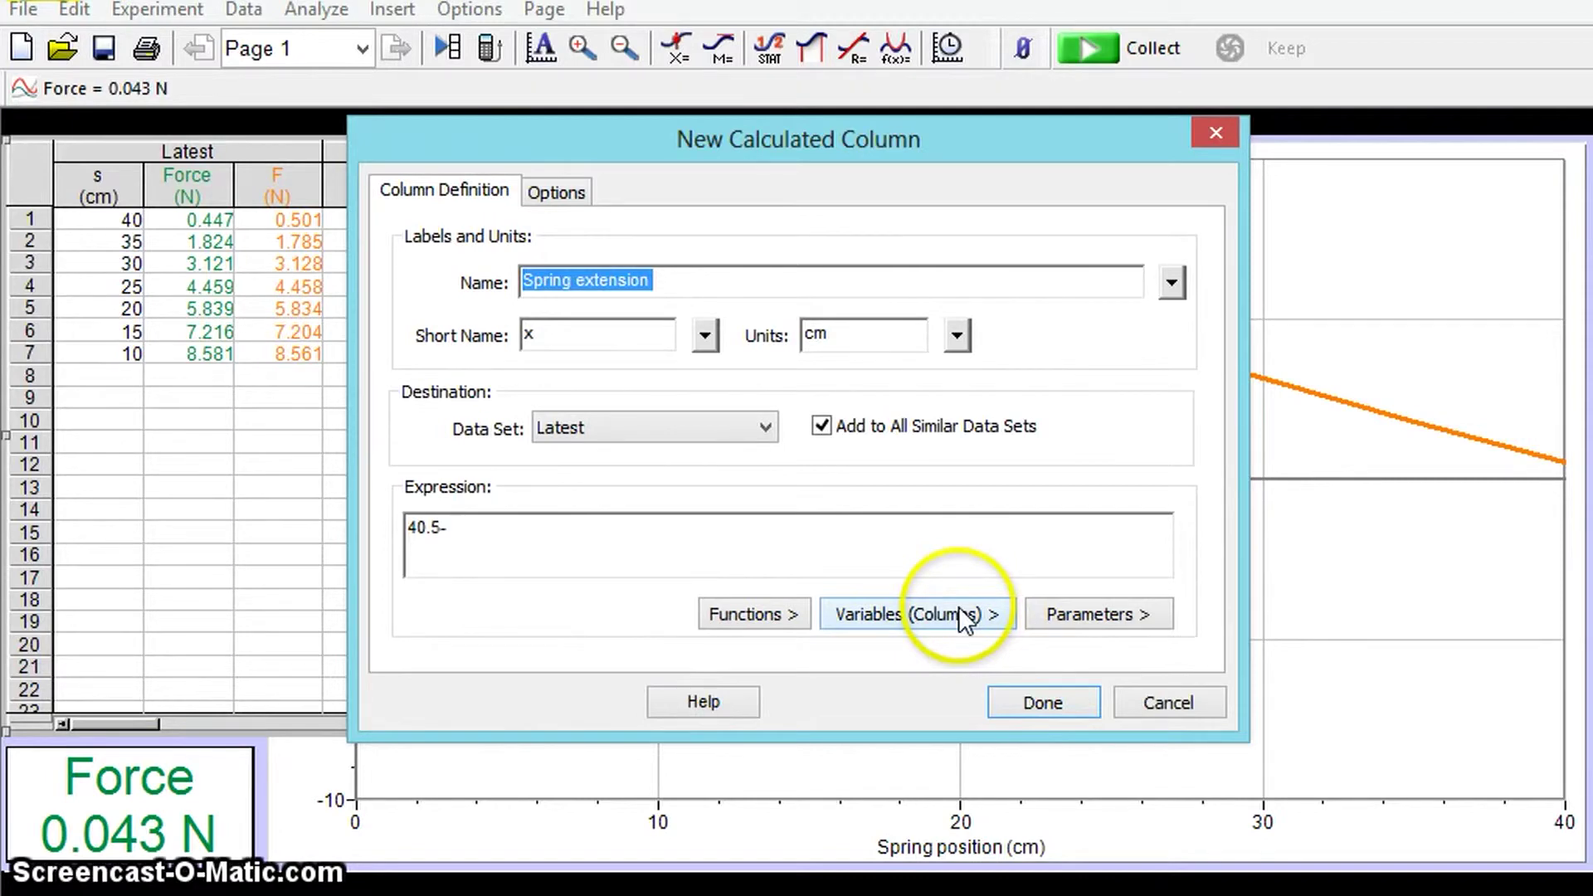
left_click(959, 610)
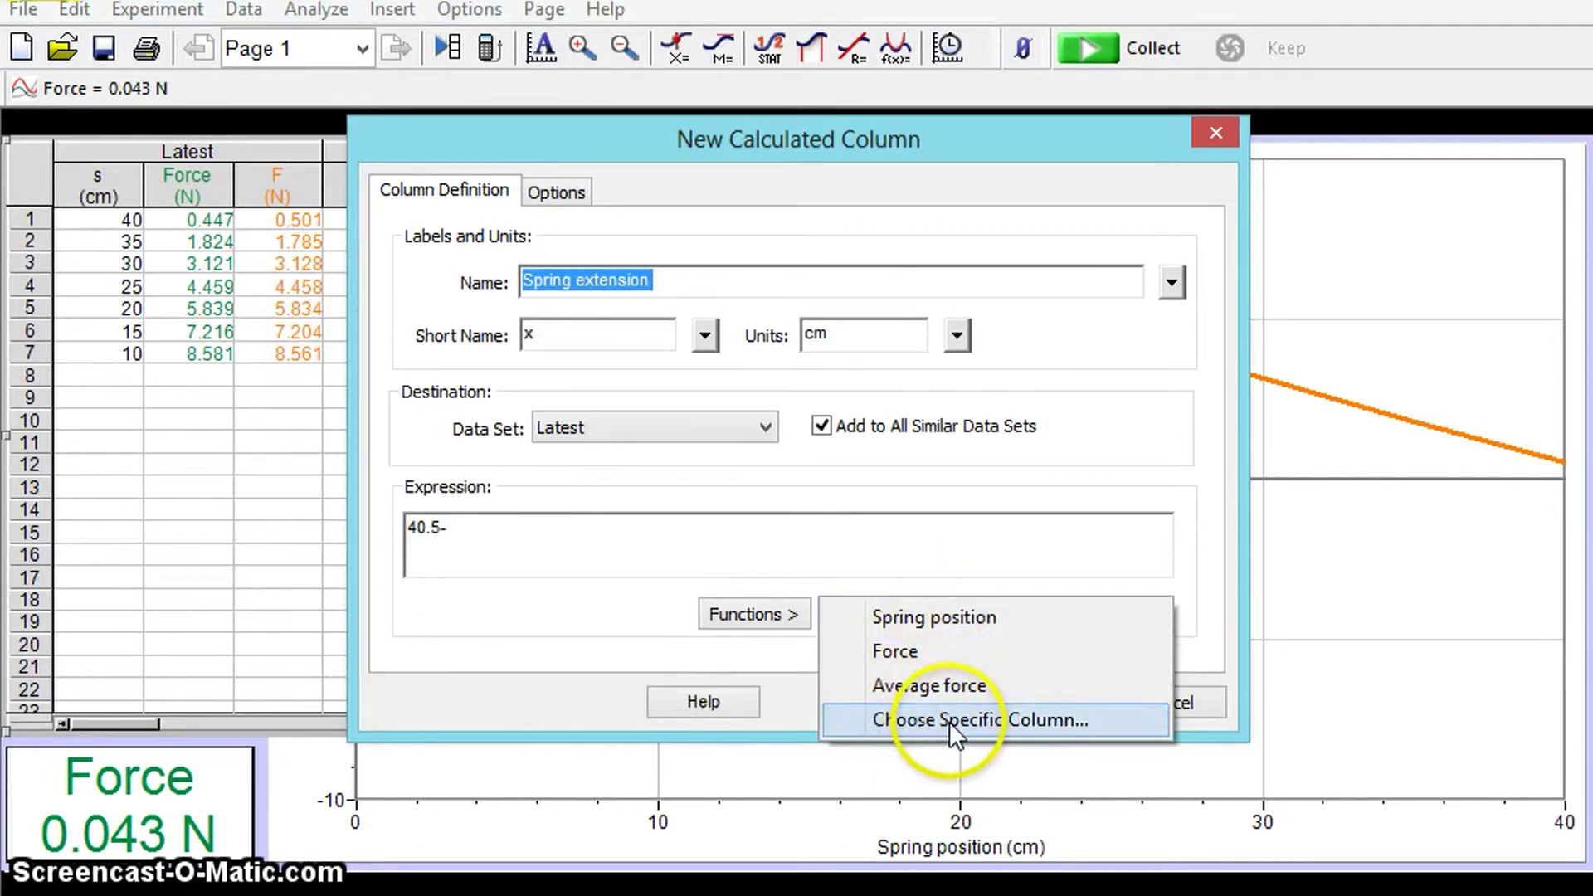
left_click(969, 619)
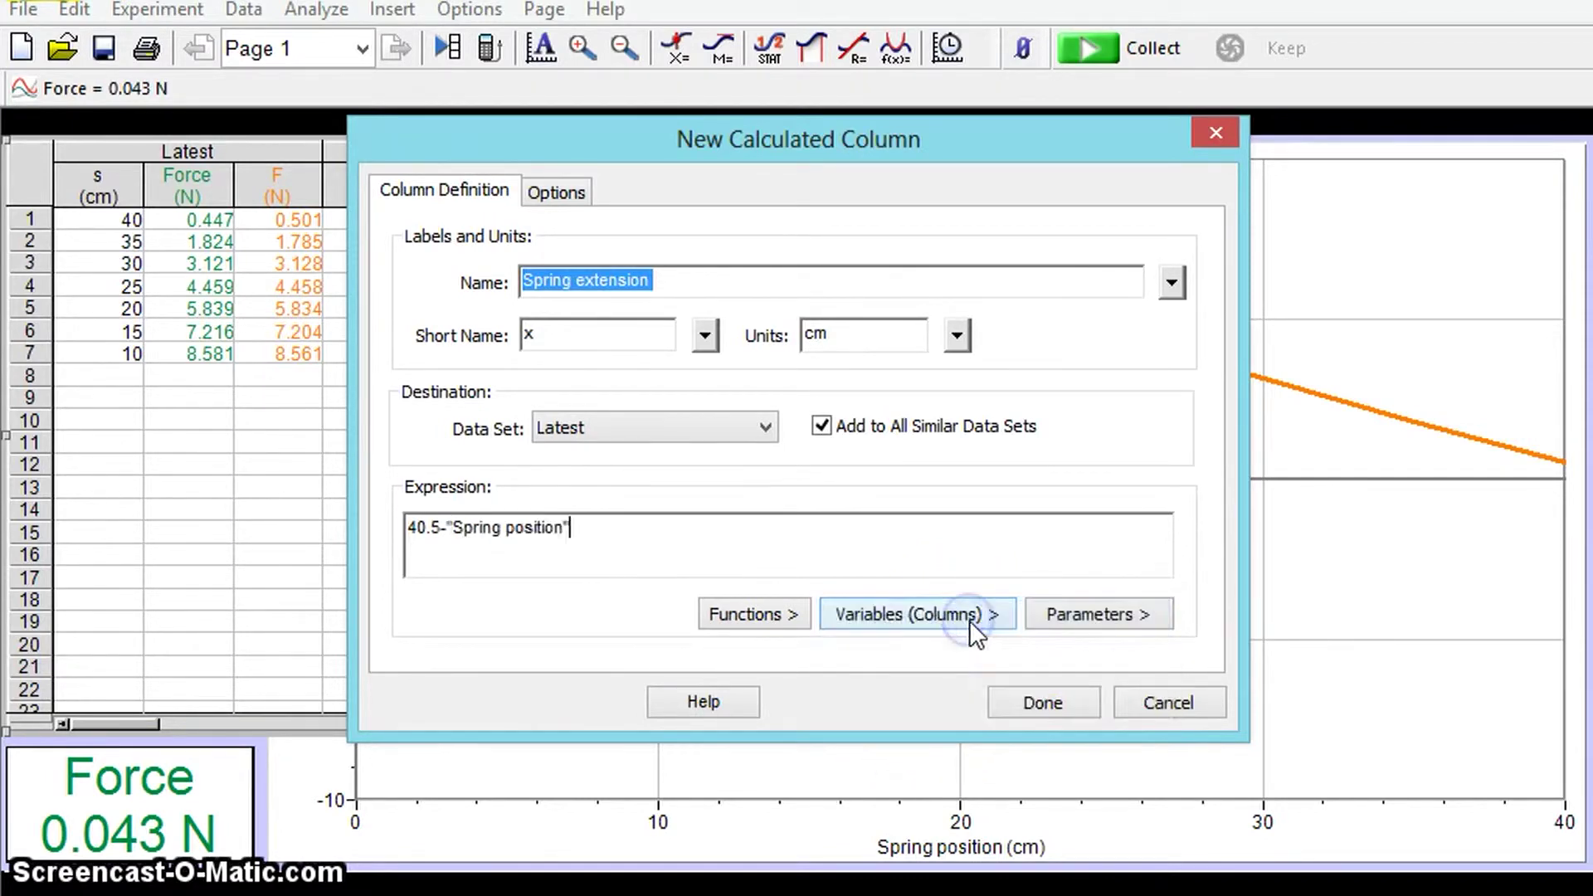
left_click(1044, 701)
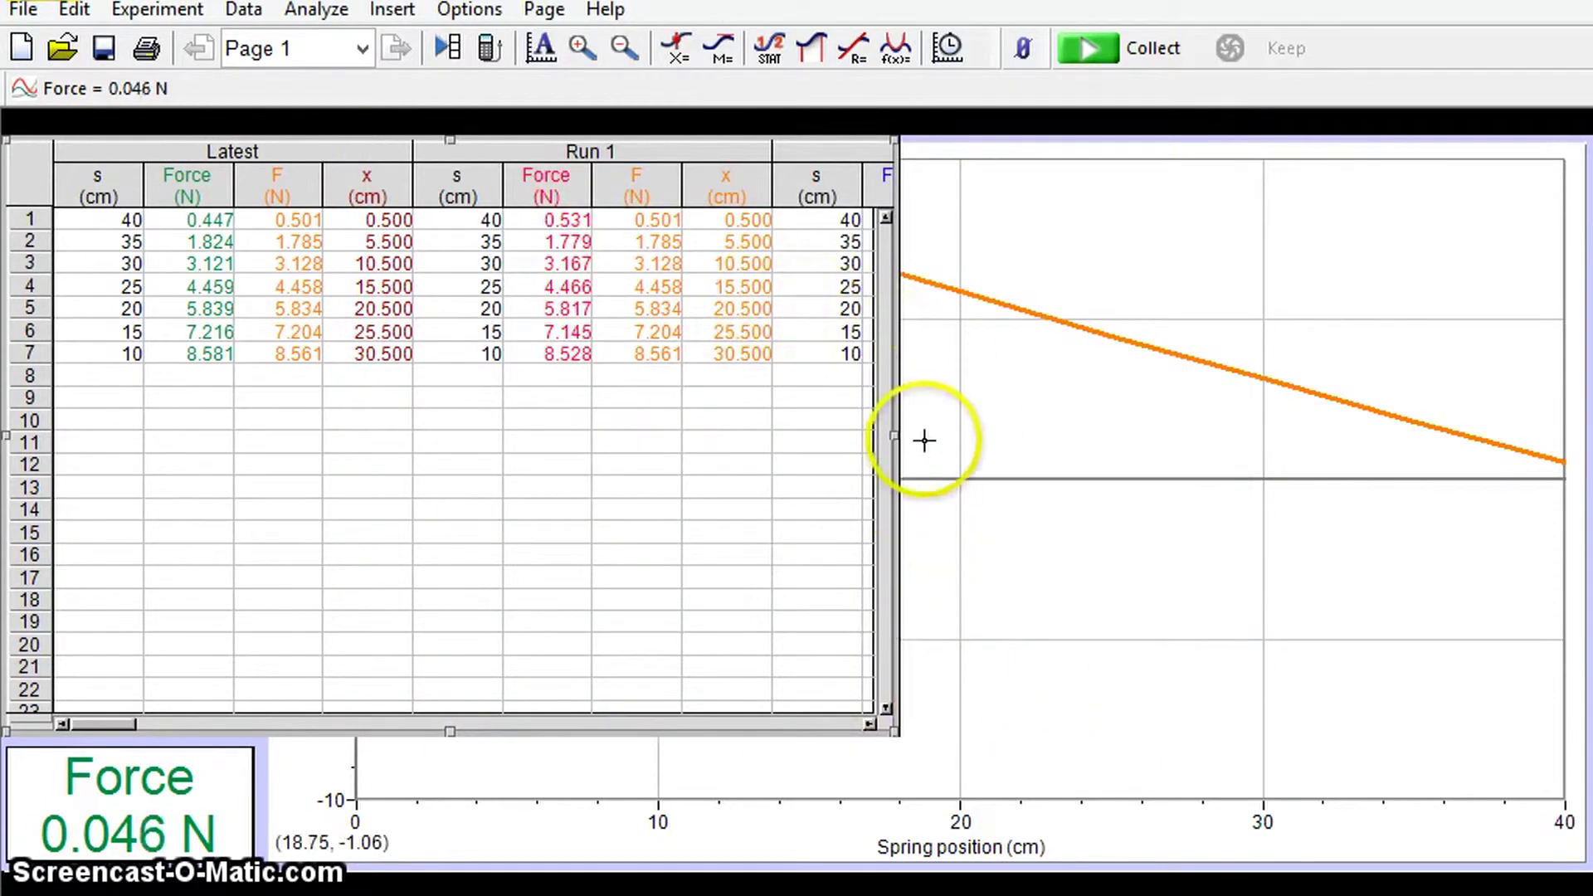
left_click_drag(896, 440, 1197, 457)
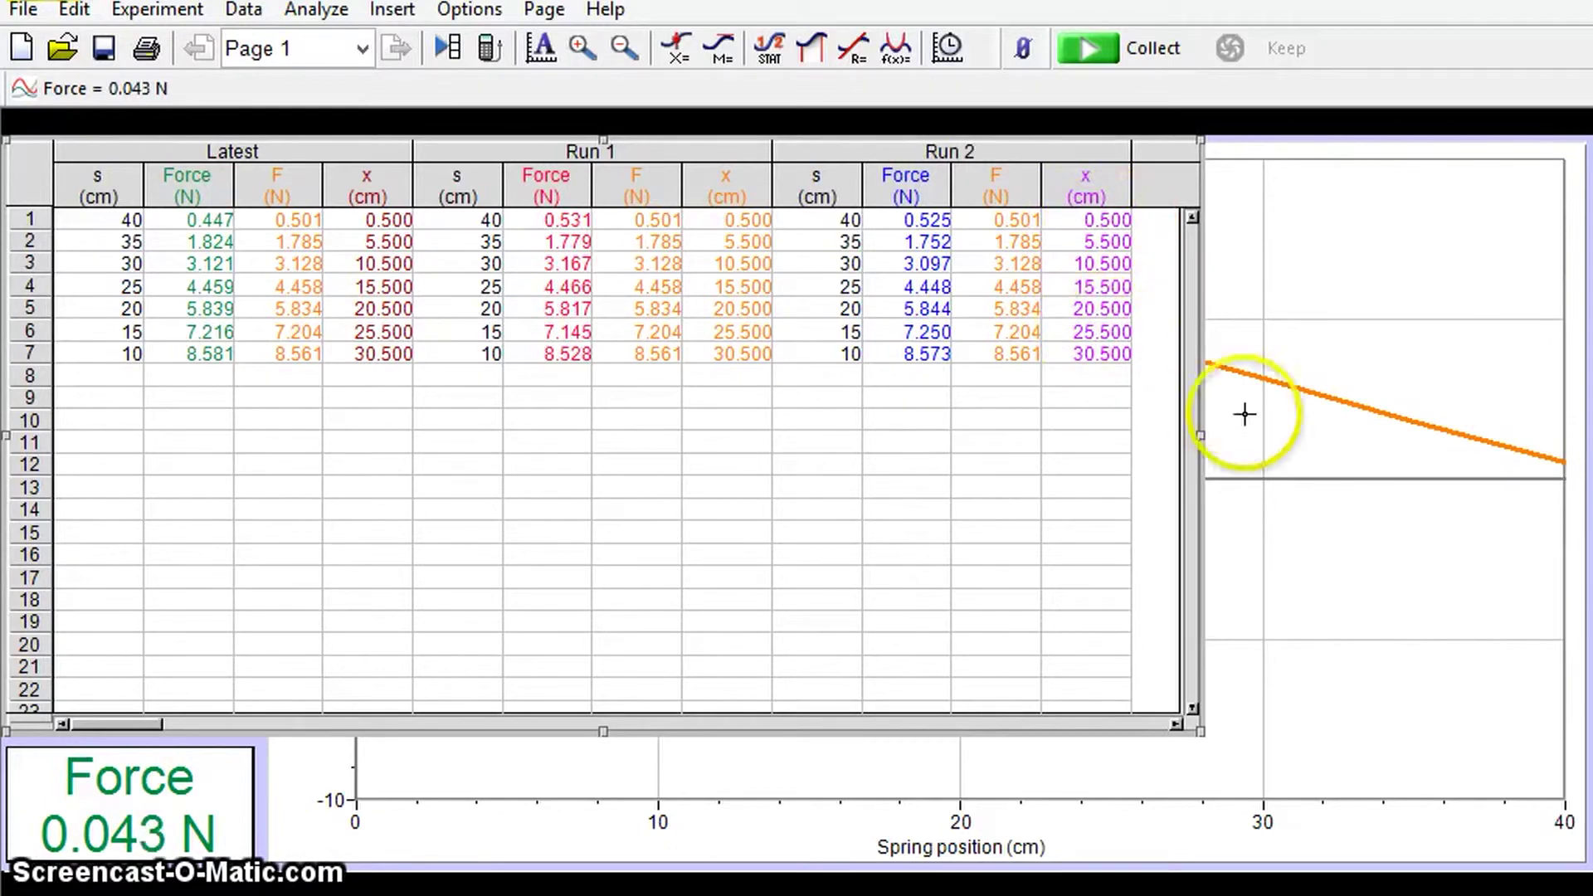
Plot Spring extension on the graph's horizontal axis and autoscale the graph
left_click(1335, 579)
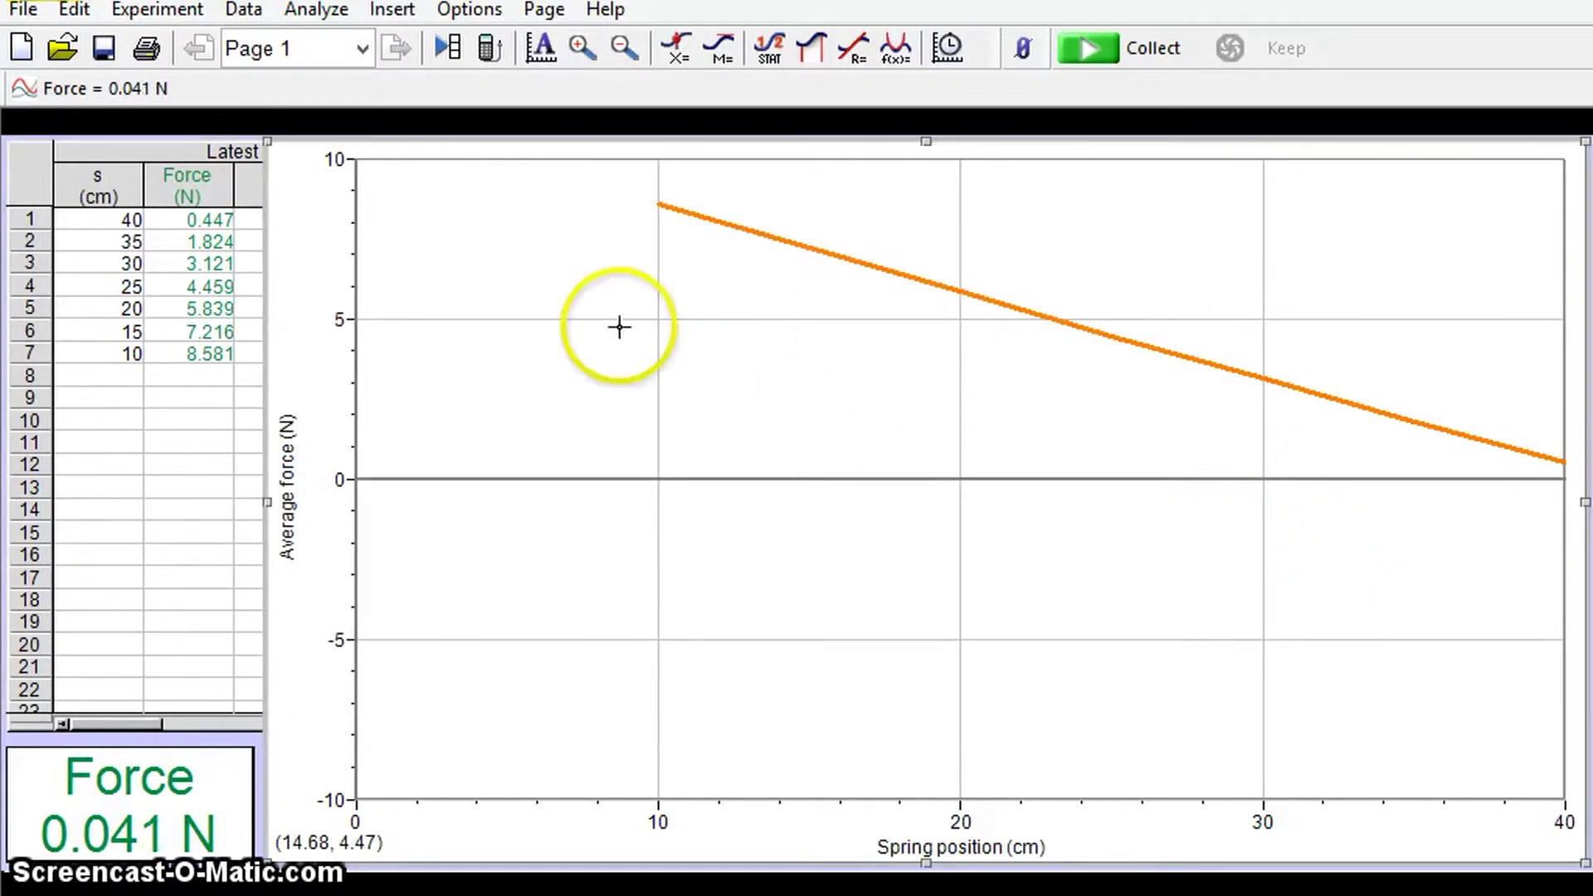
left_click(976, 844)
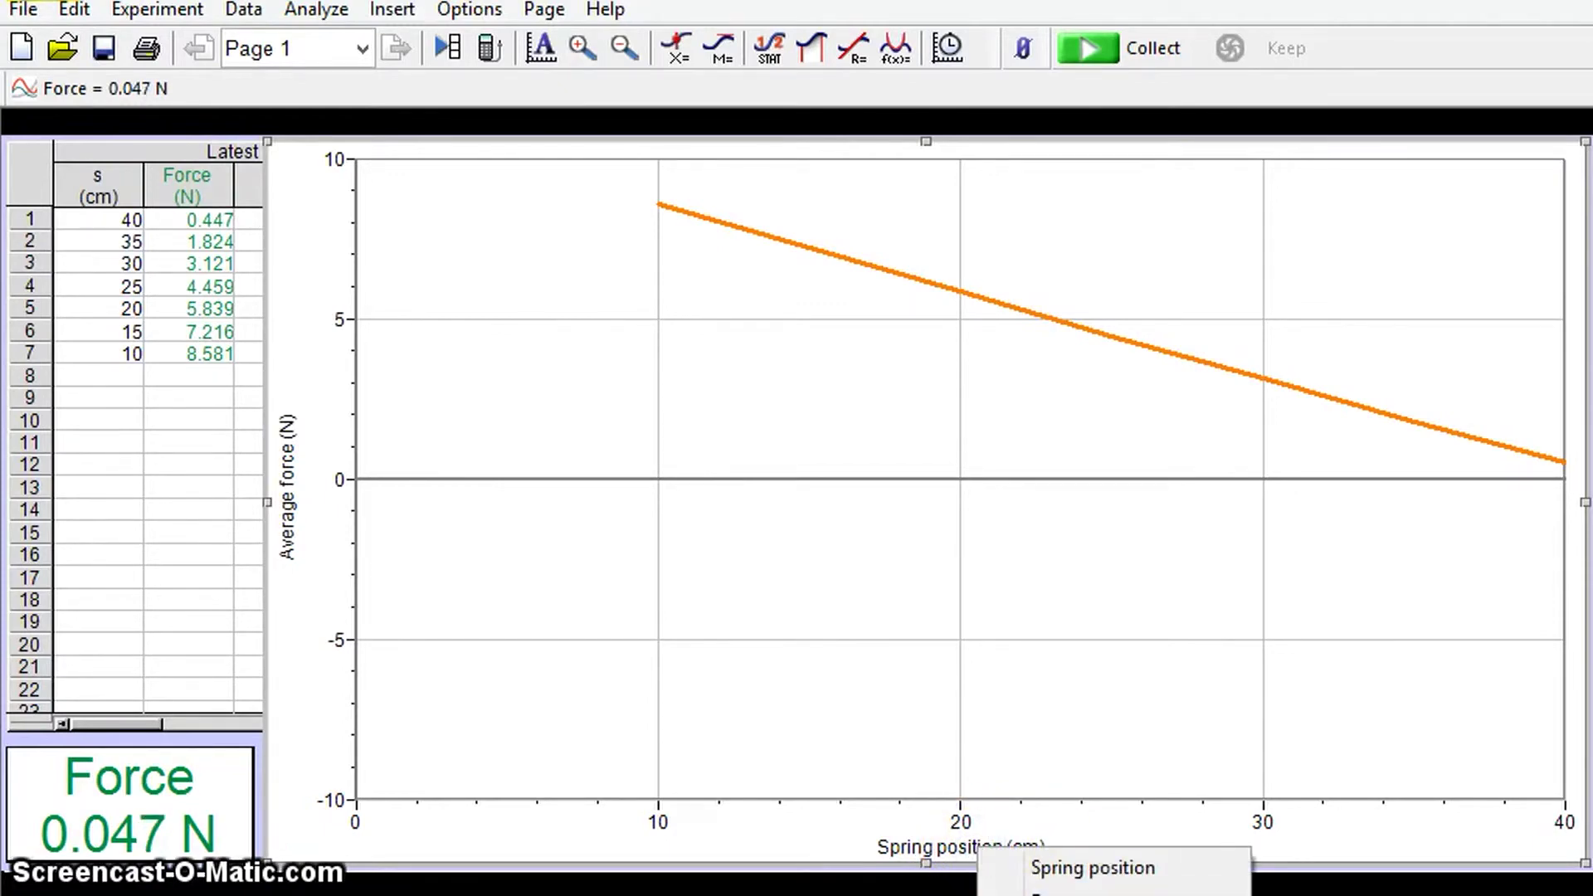
key("Down")
key("Return")
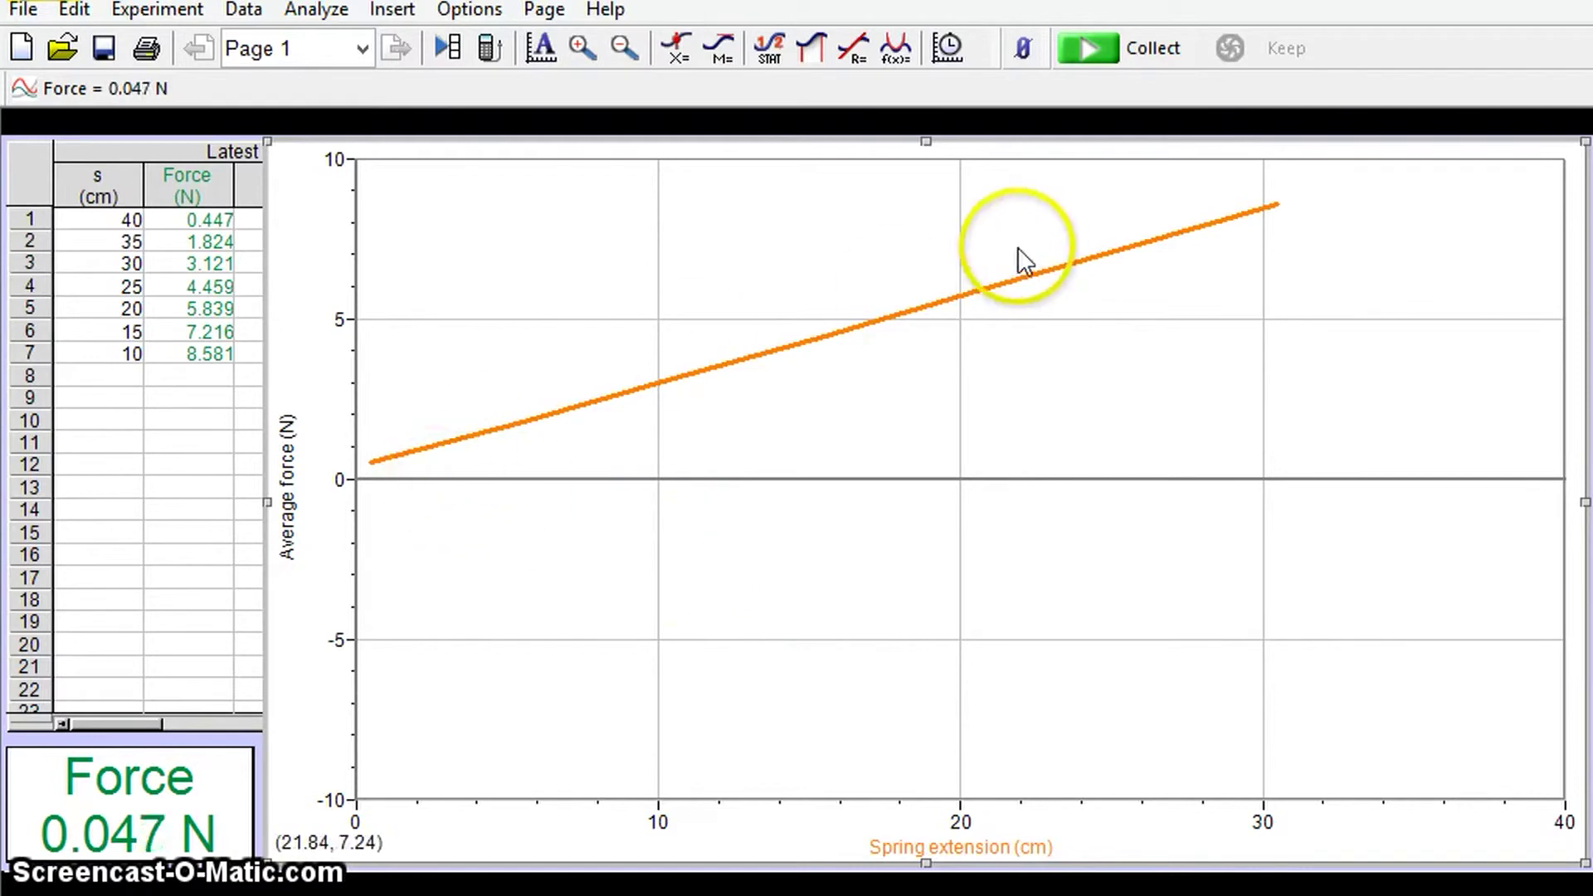
left_click(540, 44)
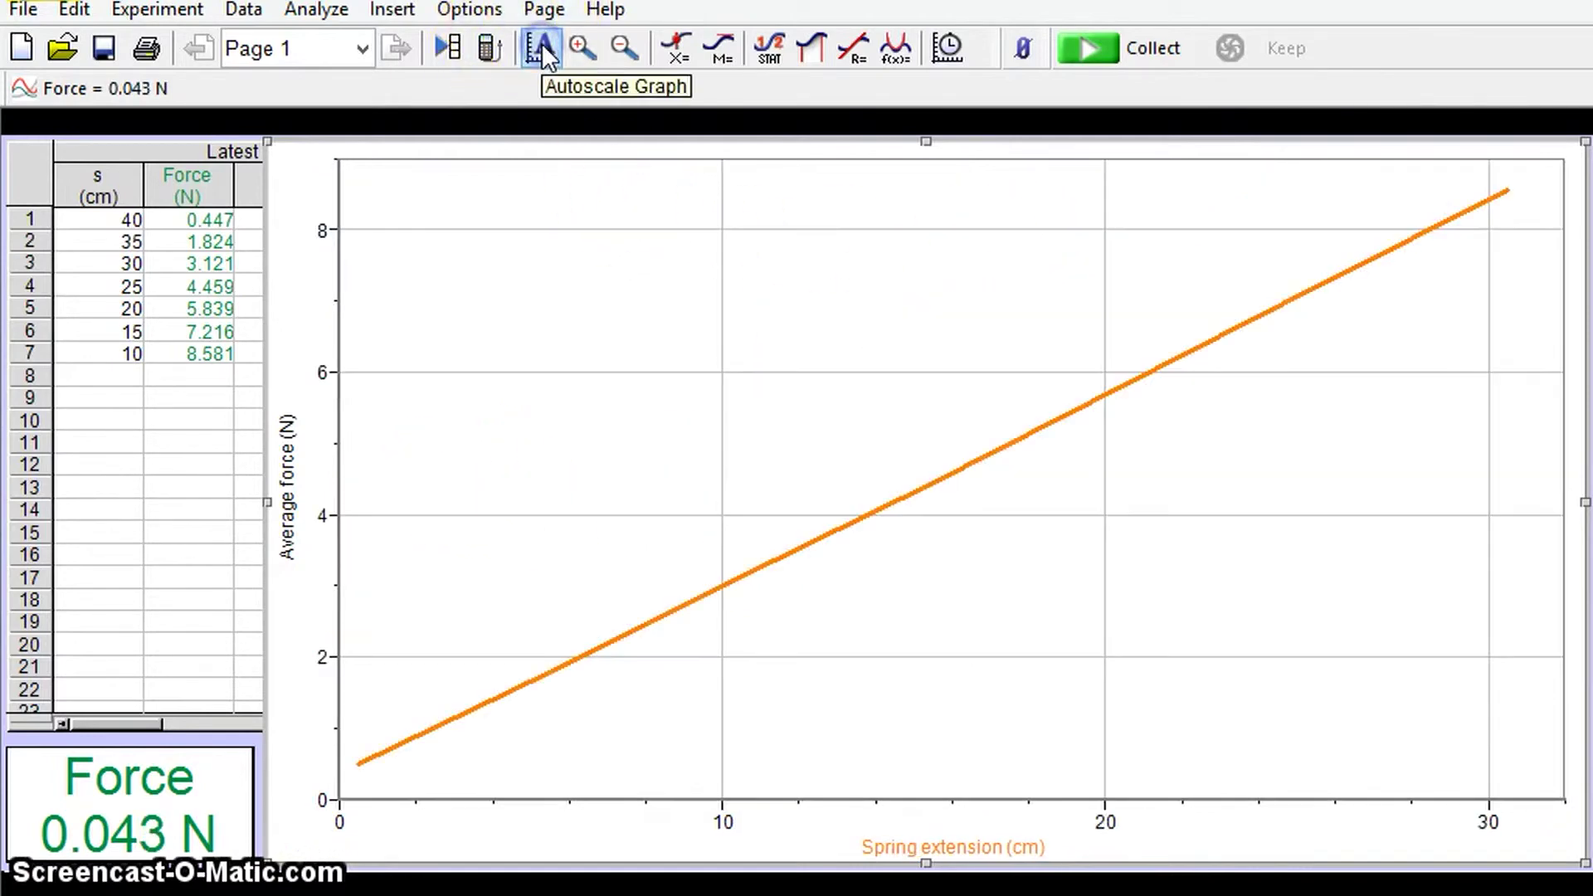
Set the graph's appearance to show point symbols without connecting the points
left_click(469, 12)
left_click(436, 47)
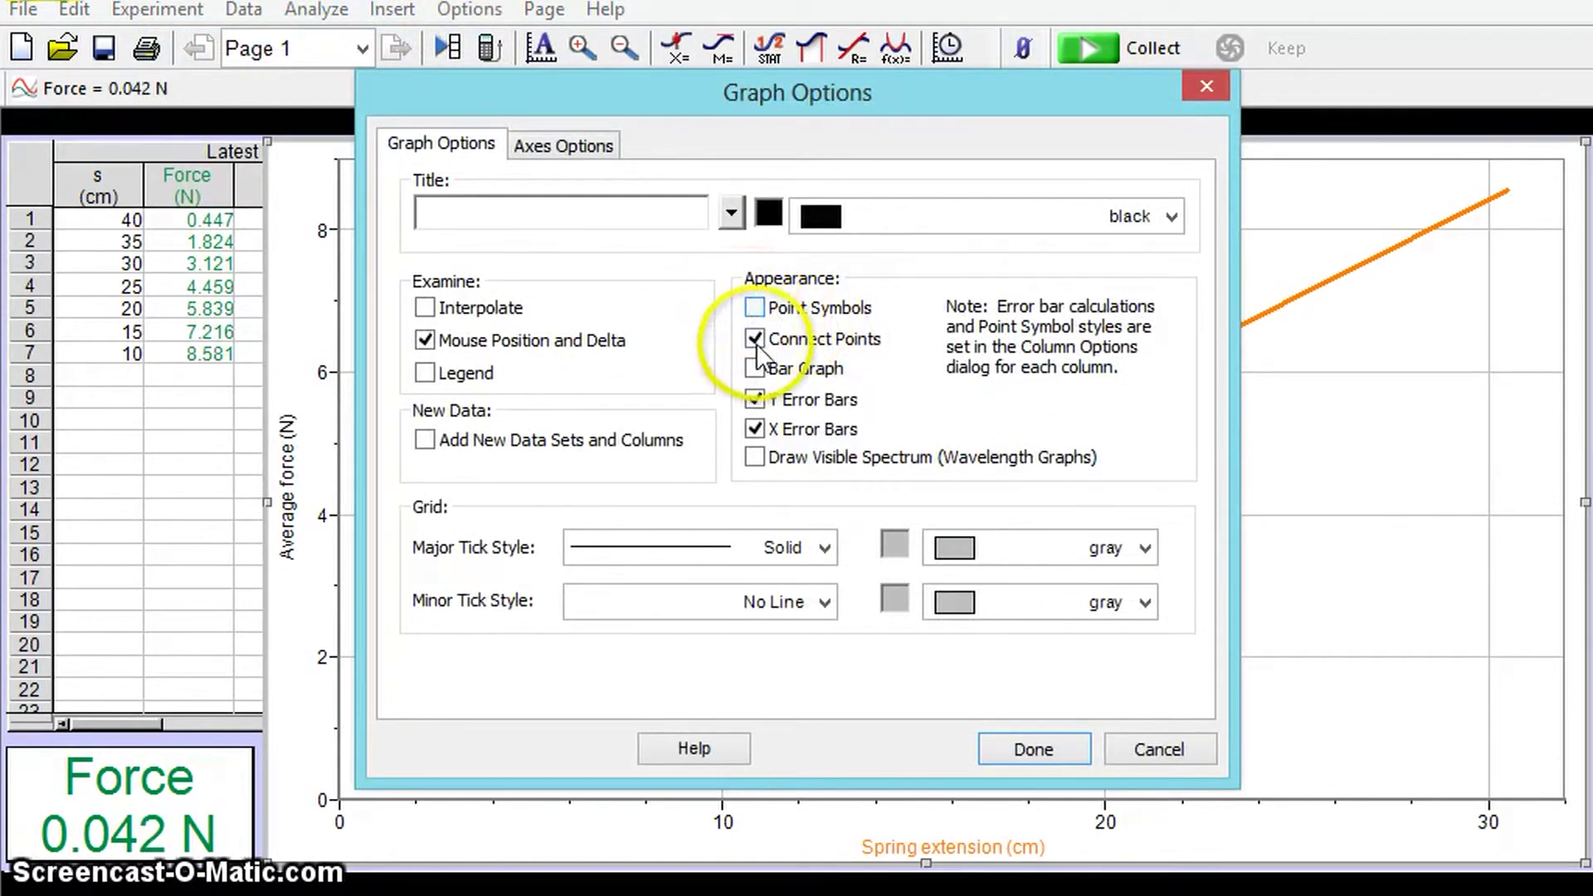
left_click(757, 348)
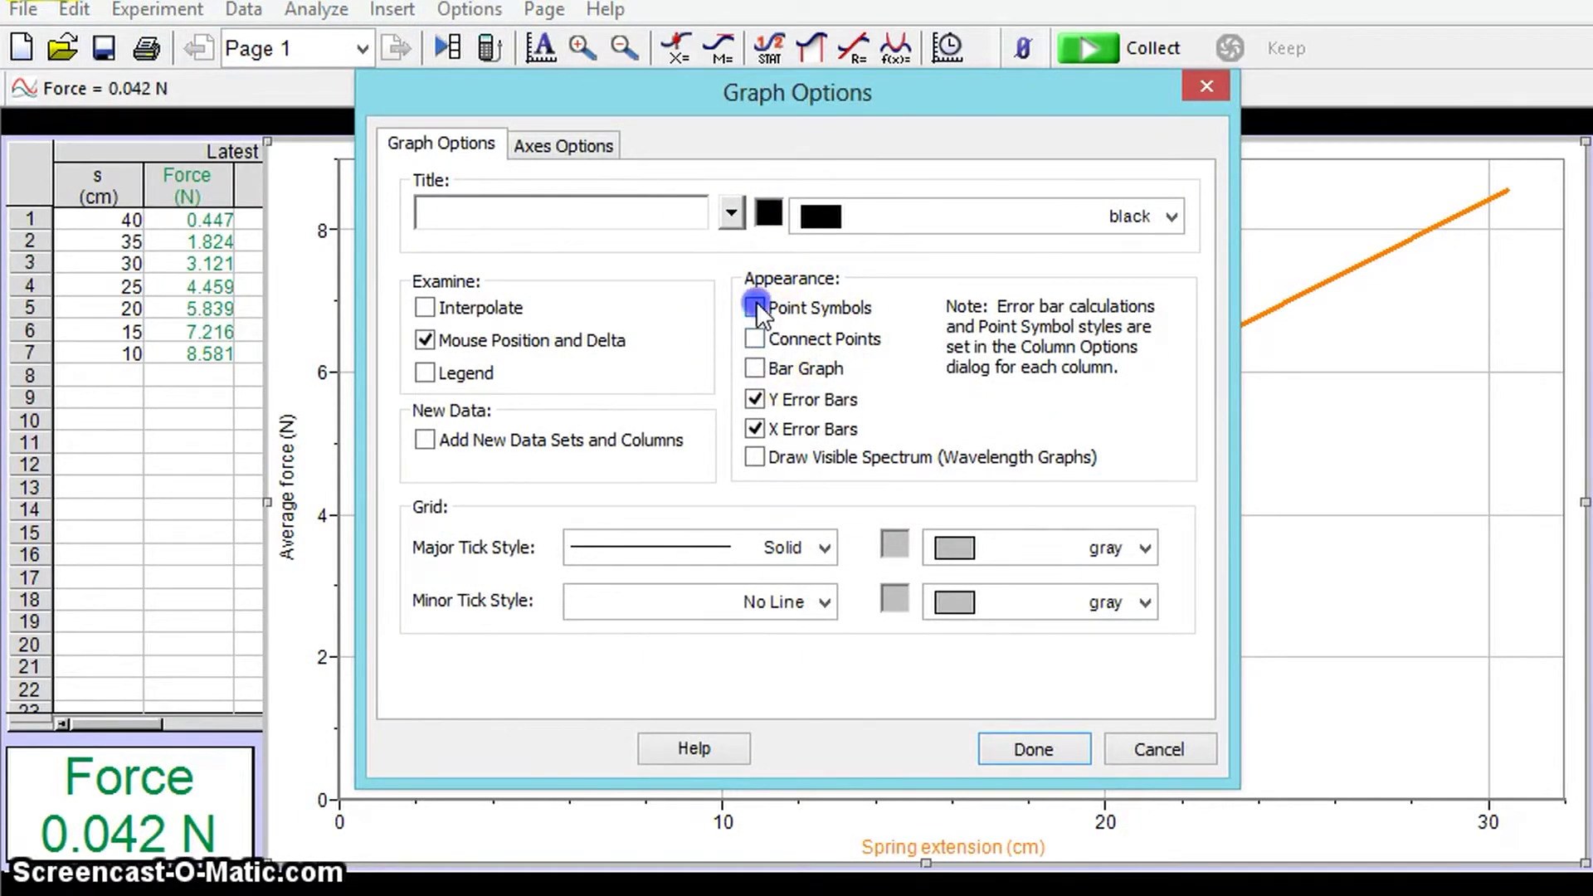
left_click(755, 305)
left_click(1051, 742)
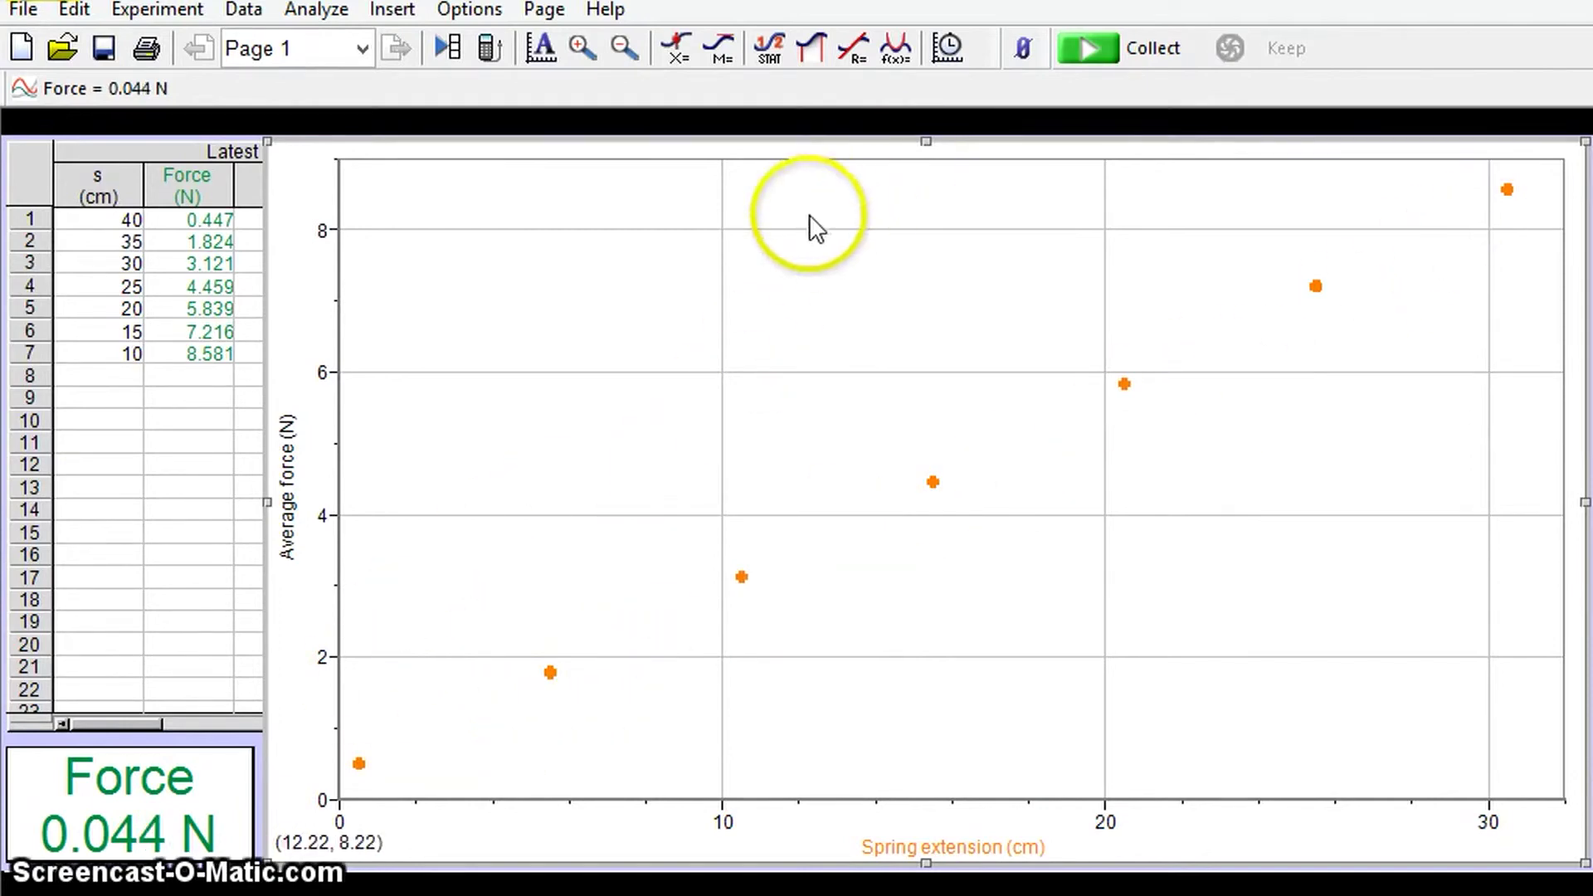
Apply a linear fit to the Latest|Average force column on the graph
left_click(853, 48)
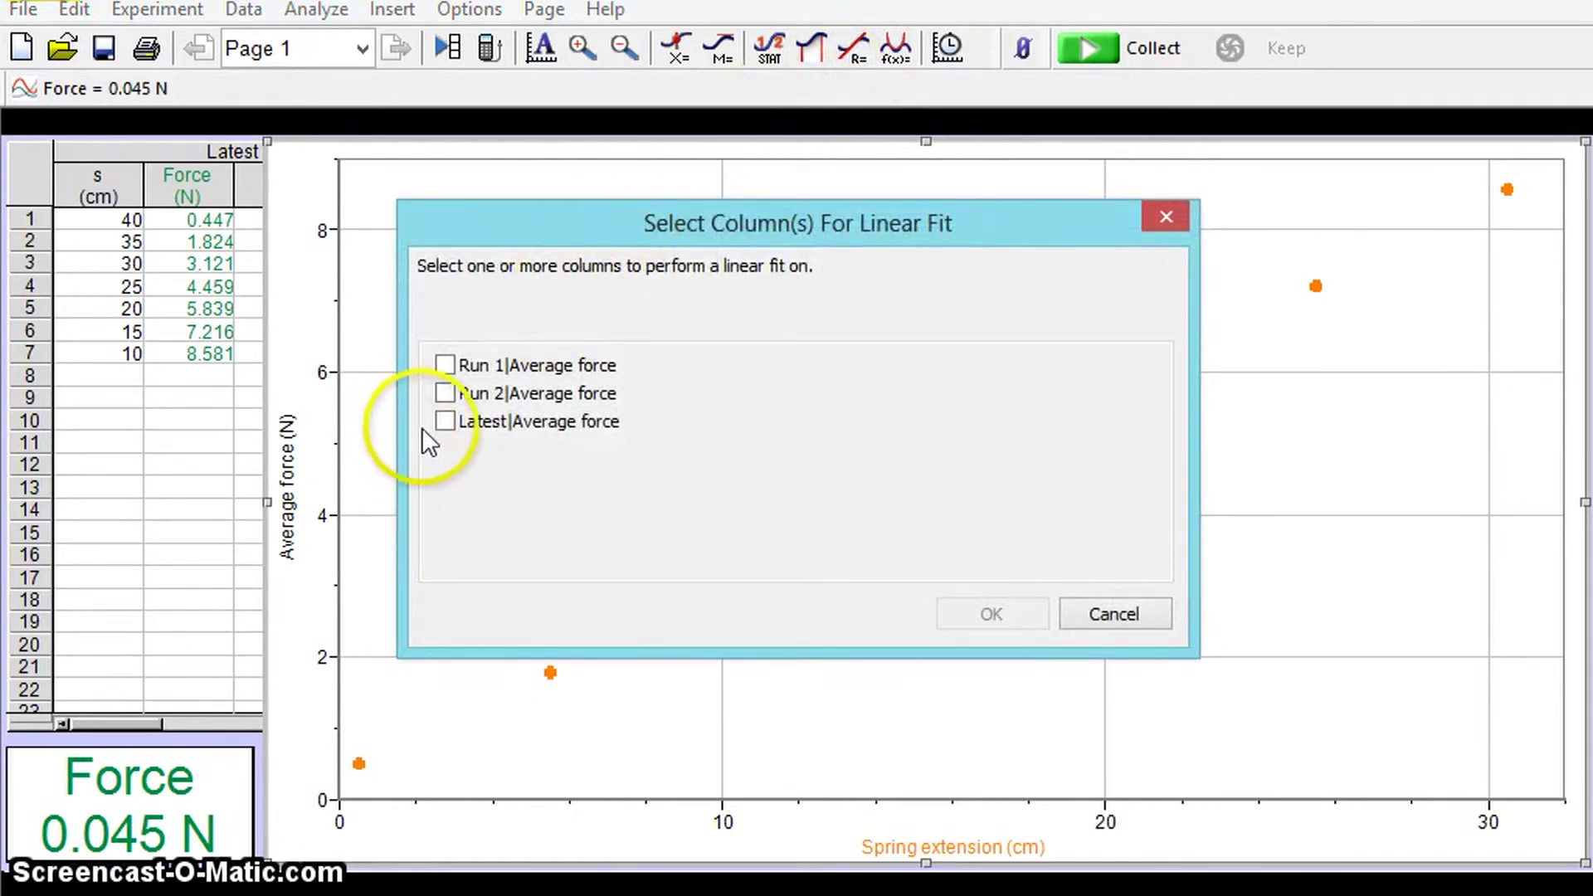
left_click(444, 421)
left_click(990, 614)
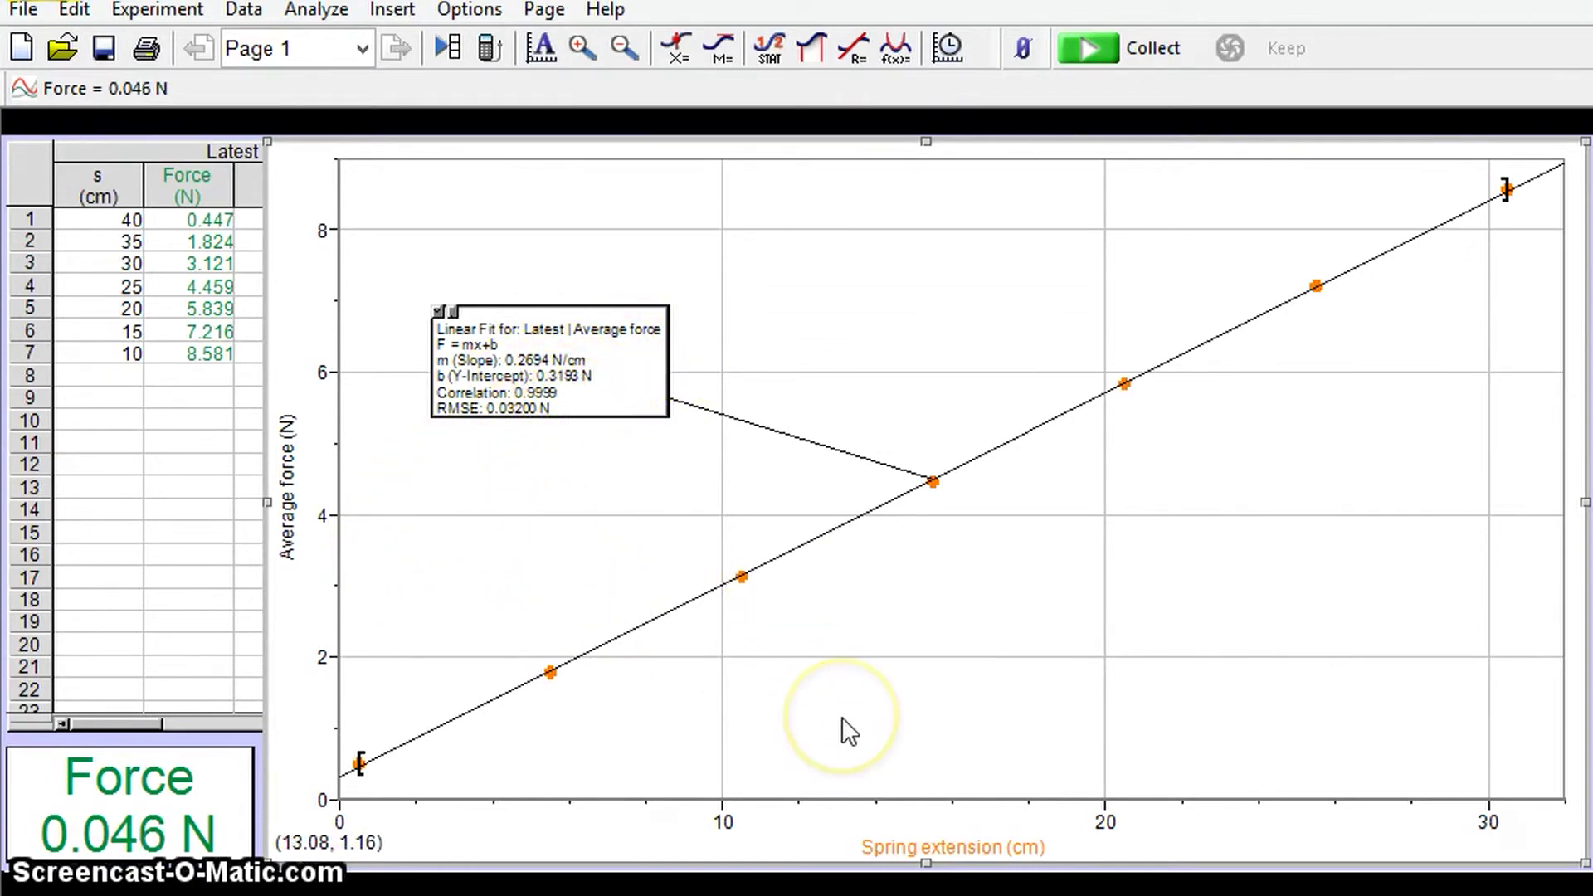
left_click(693, 578)
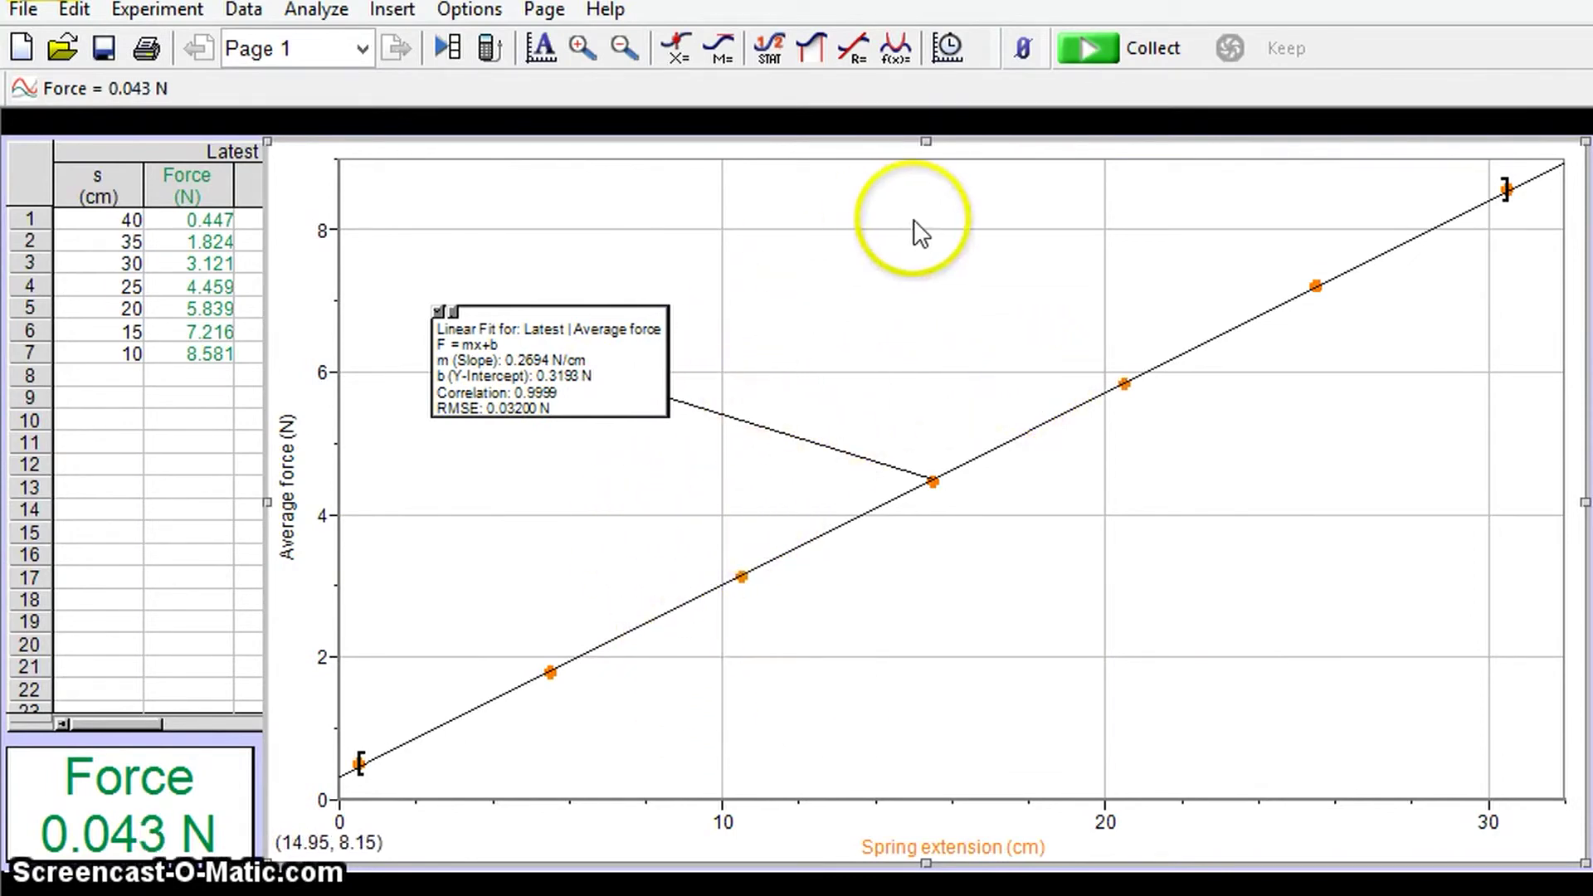
Display the integral of Latest|Average force and move its results box below the linear fit box so both are readable
left_click(810, 48)
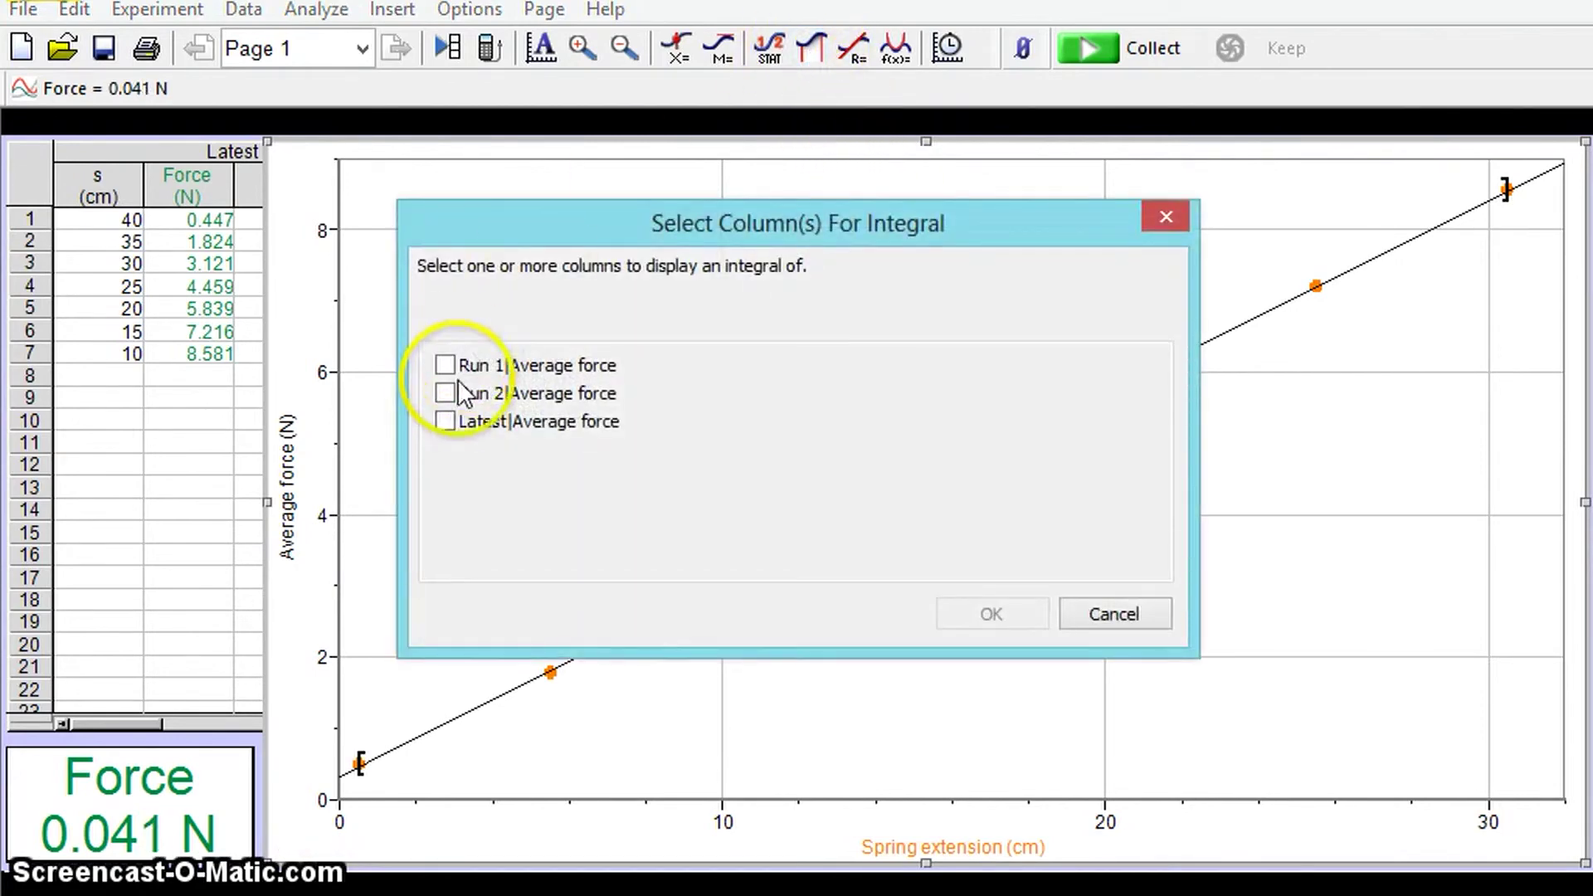
left_click(445, 422)
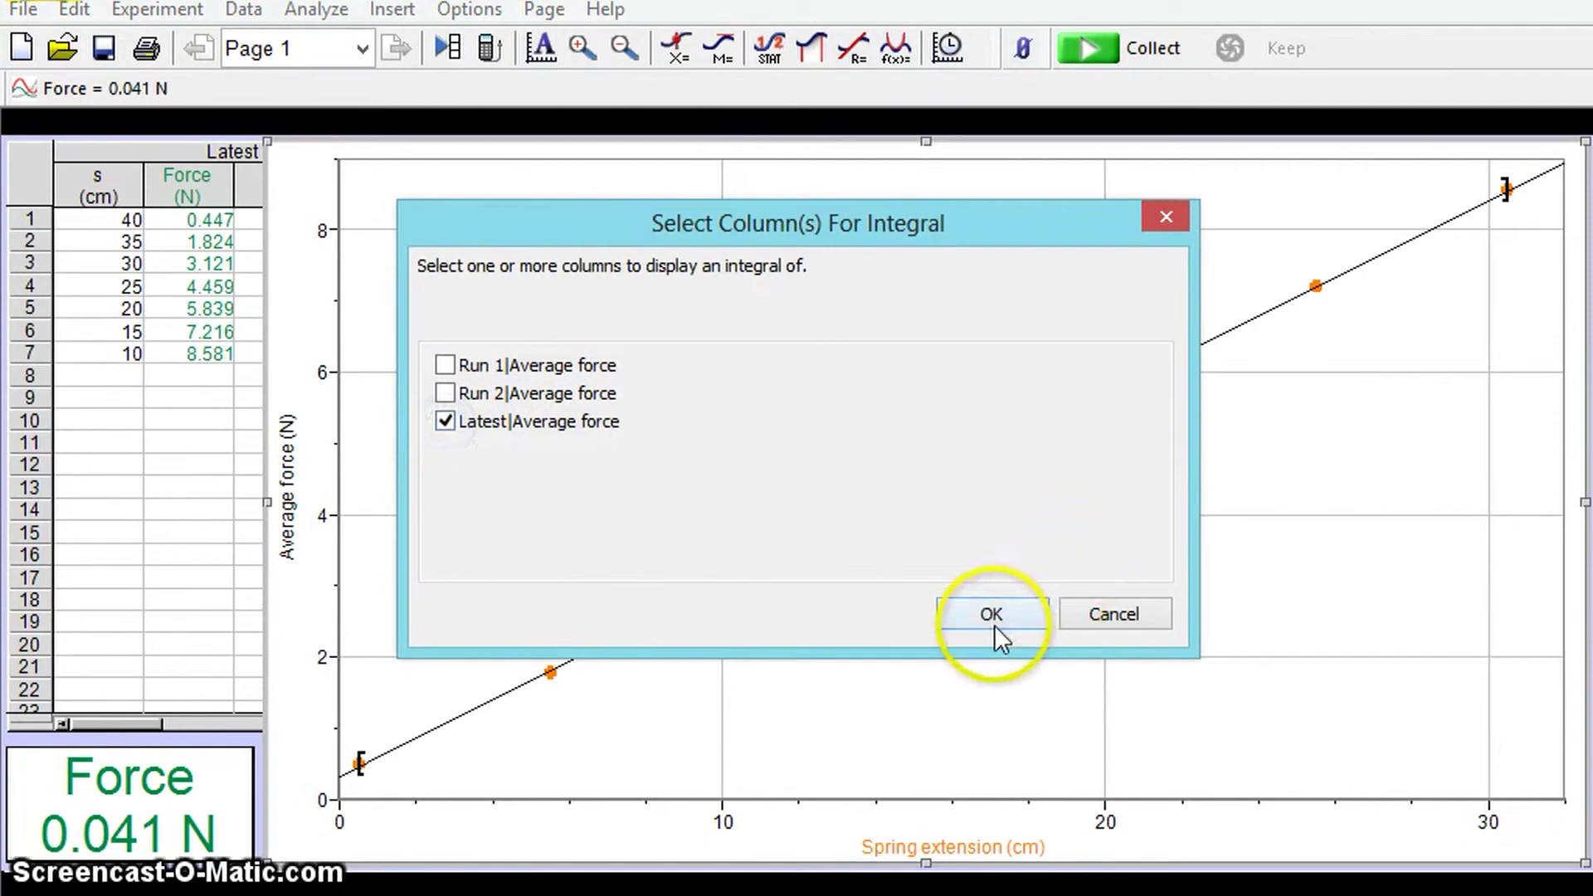
left_click(994, 620)
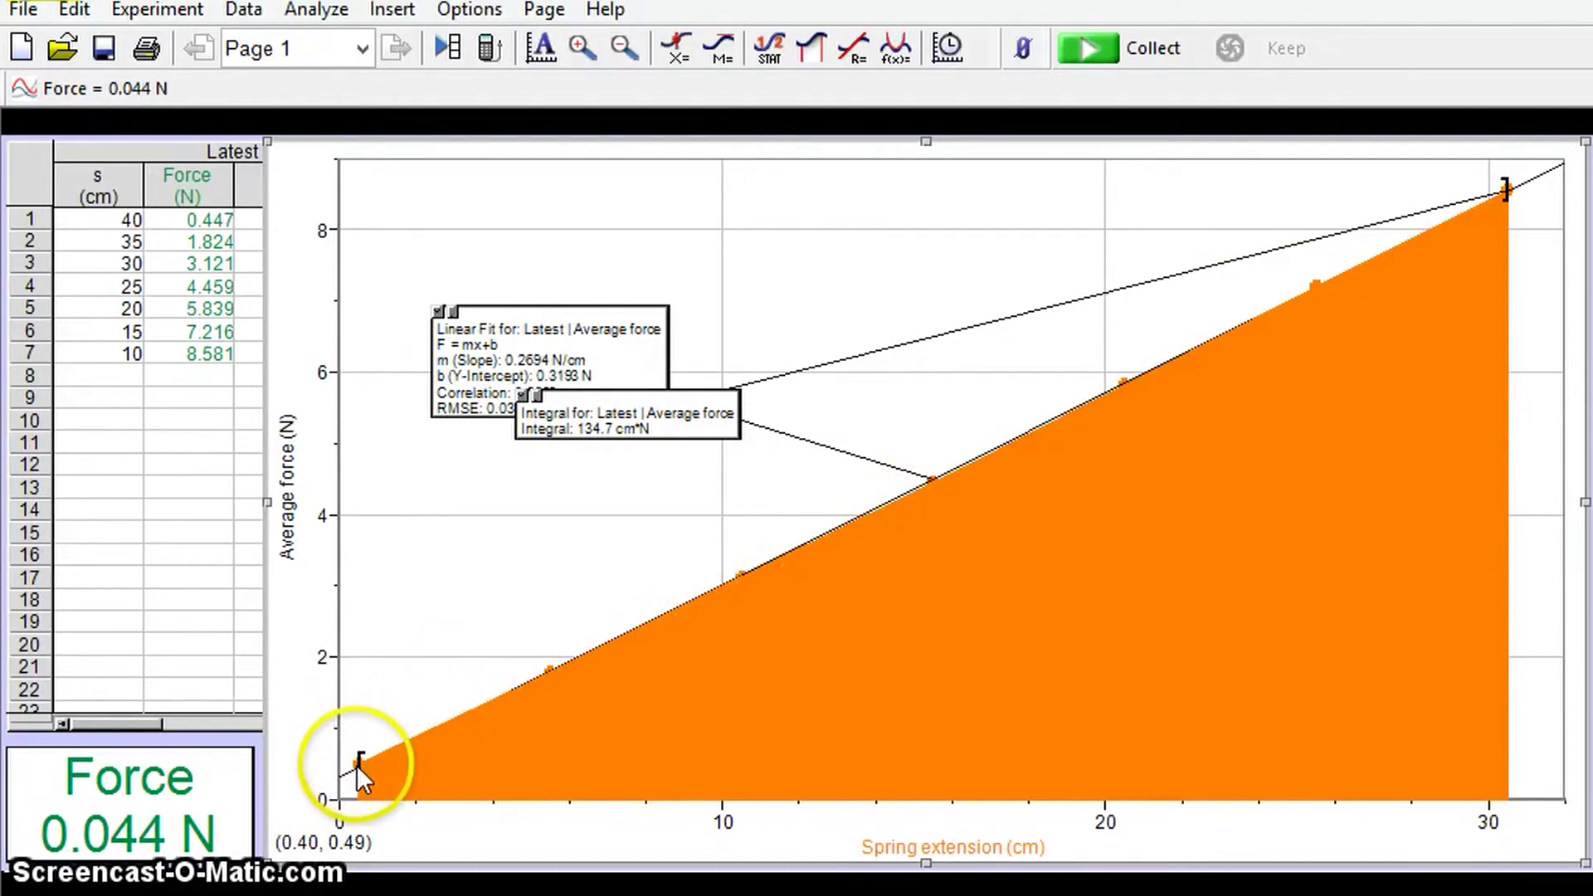
left_click_drag(357, 765, 340, 762)
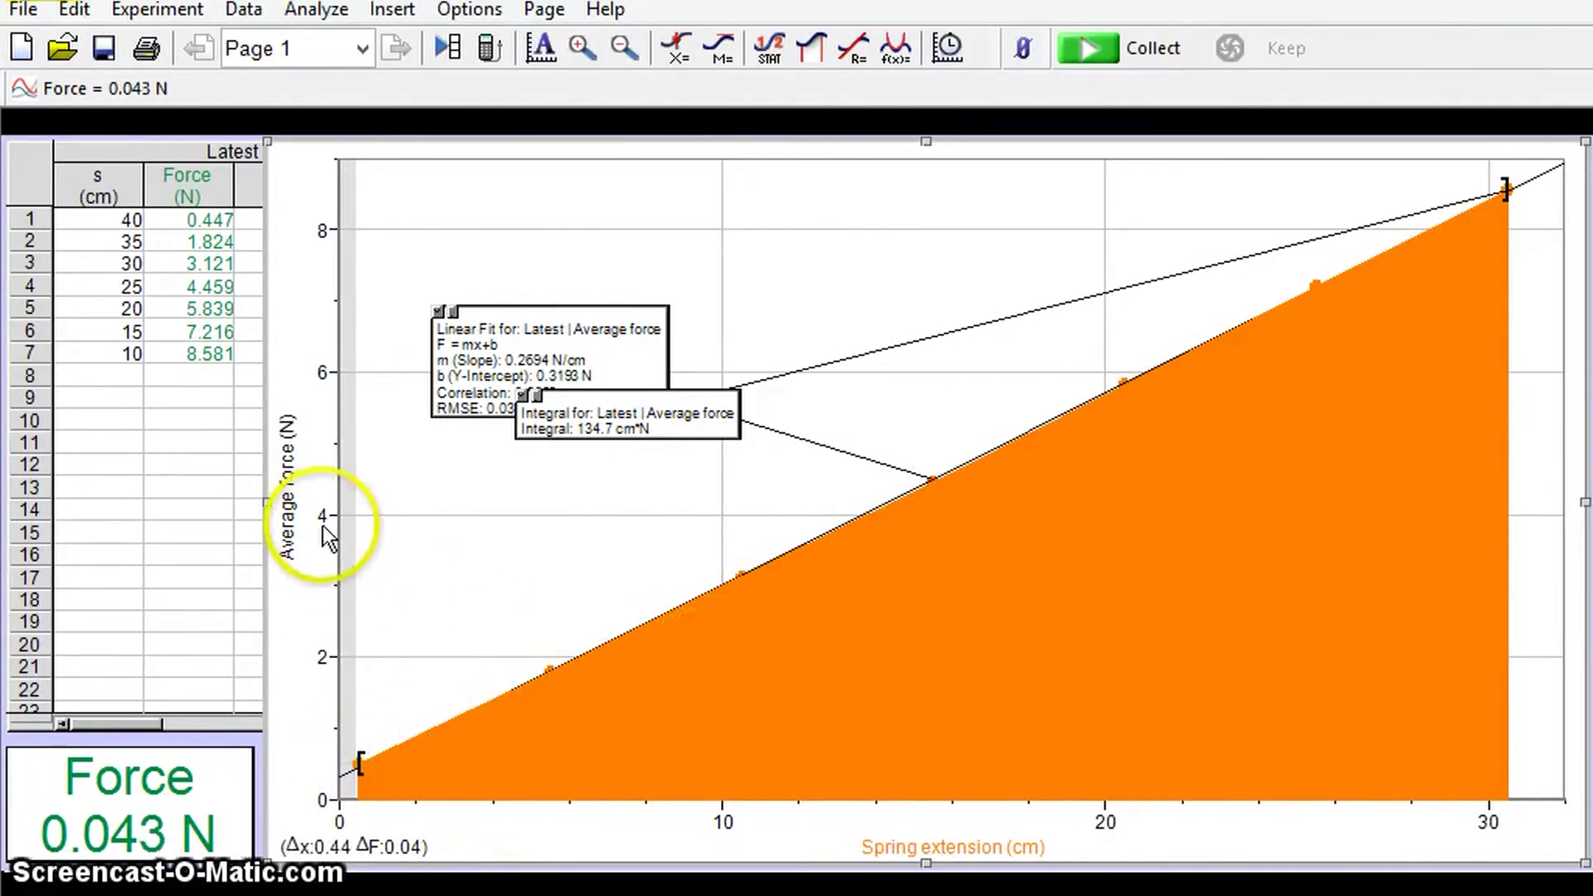
mouse_move(587, 432)
left_mouse_down()
mouse_move(487, 504)
mouse_move(456, 579)
left_mouse_up()
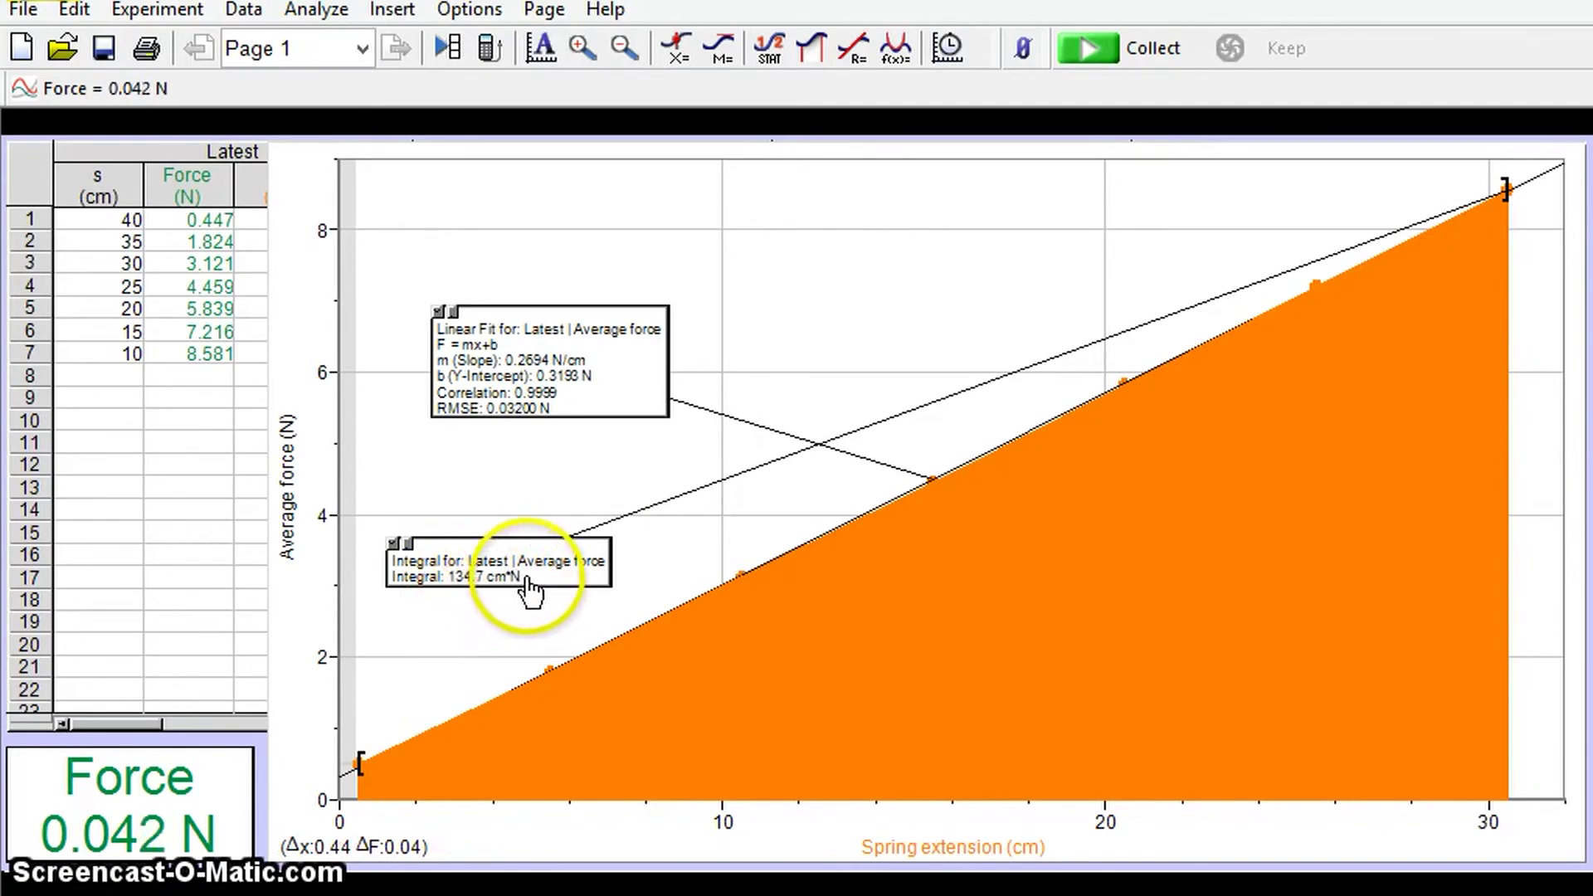
left_click(462, 600)
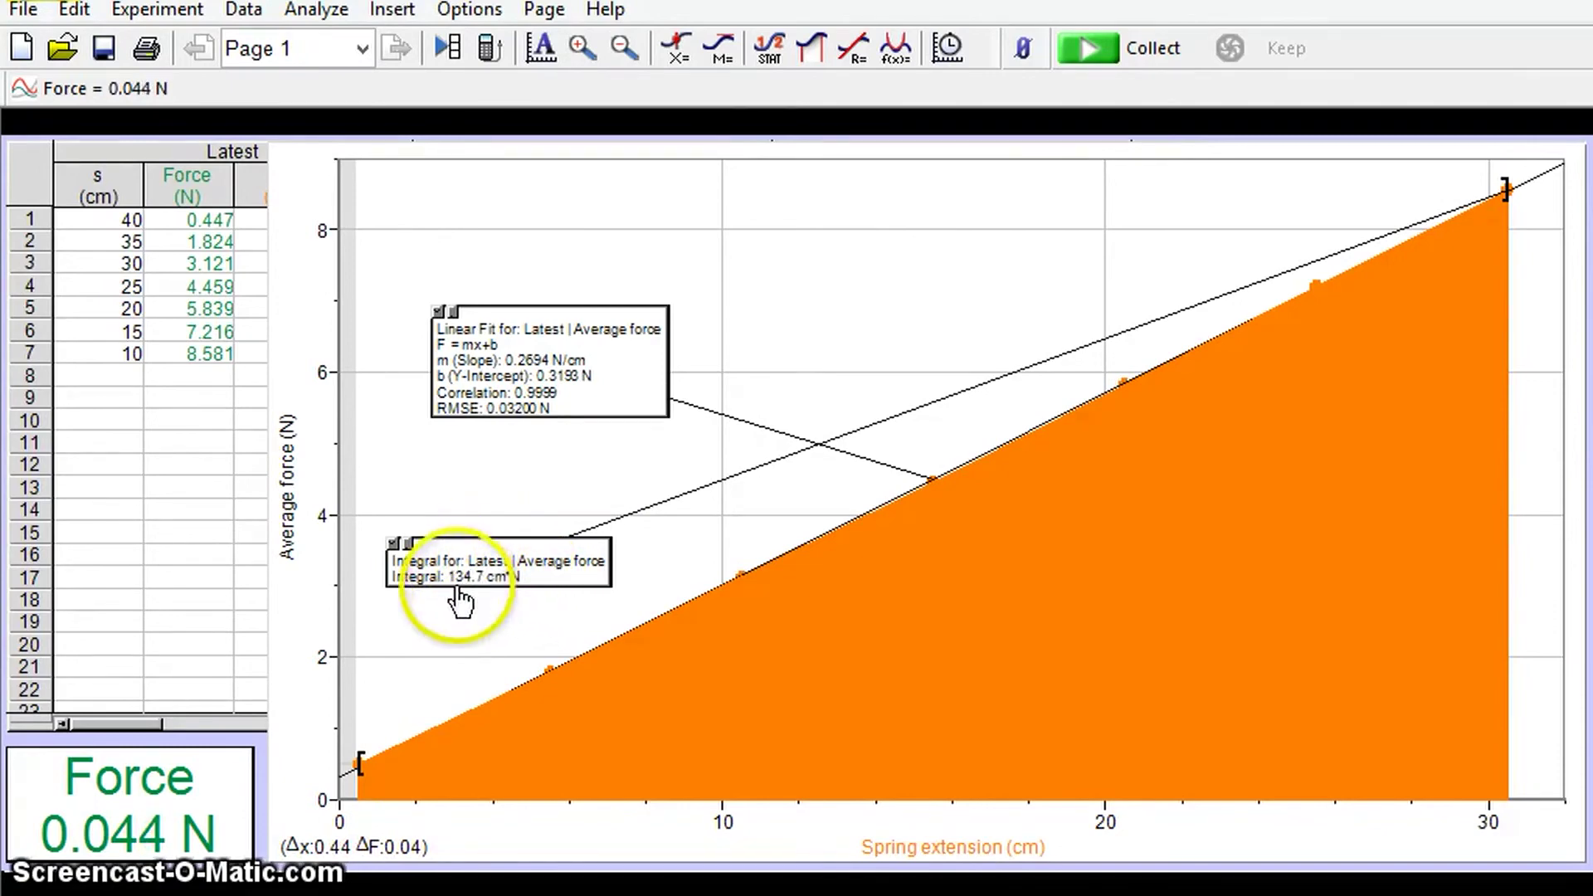